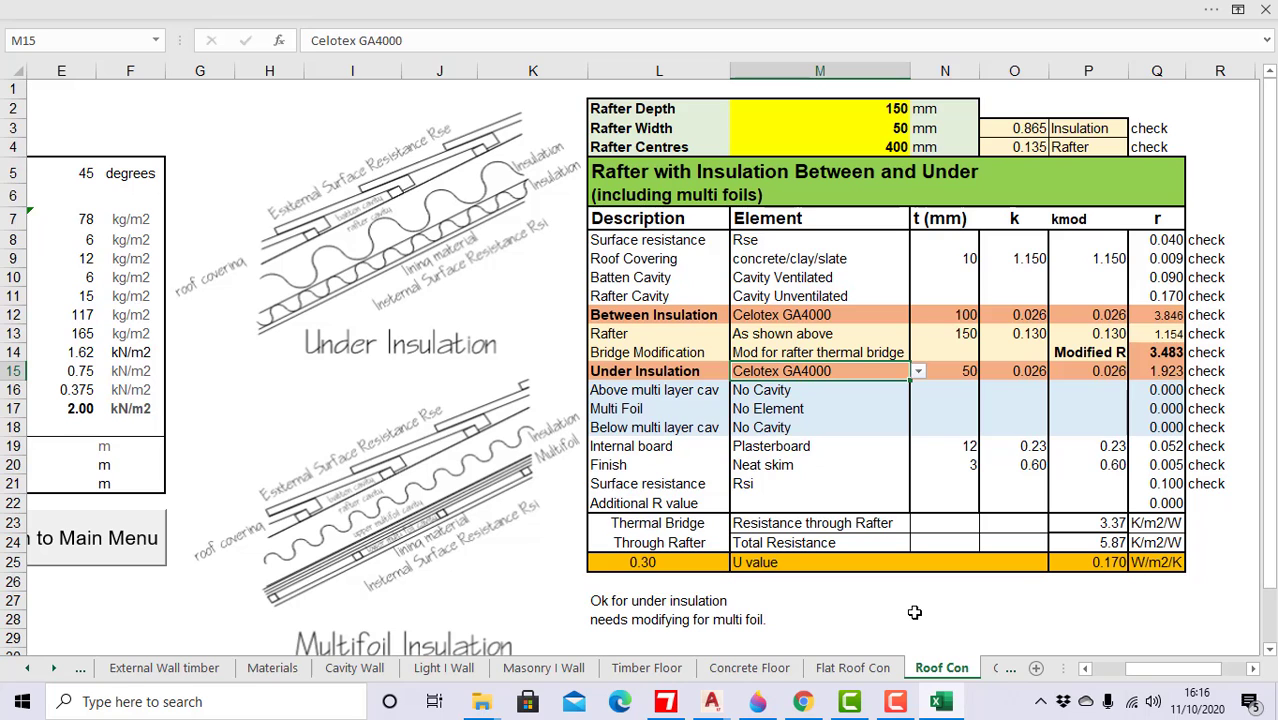
Step: Set the Between Insulation thickness to 80 mm in the rafter U-value table
scroll(998, 599, "down", 1)
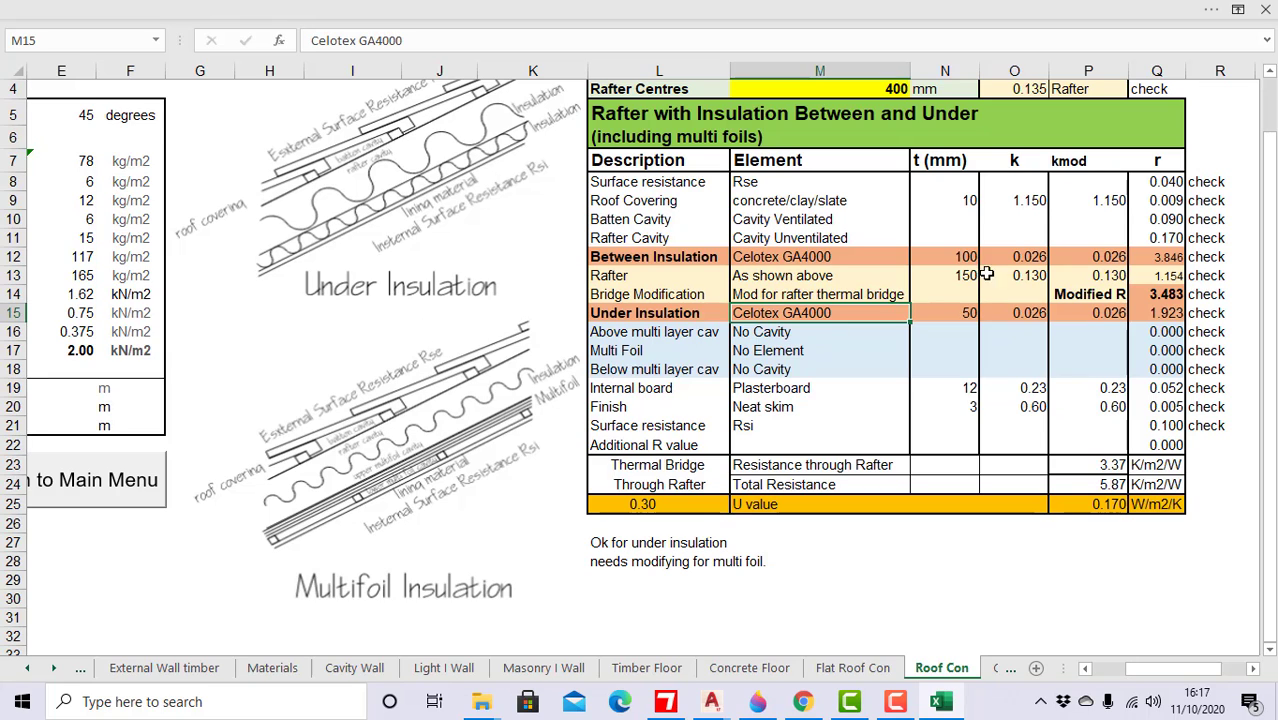
left_click(957, 257)
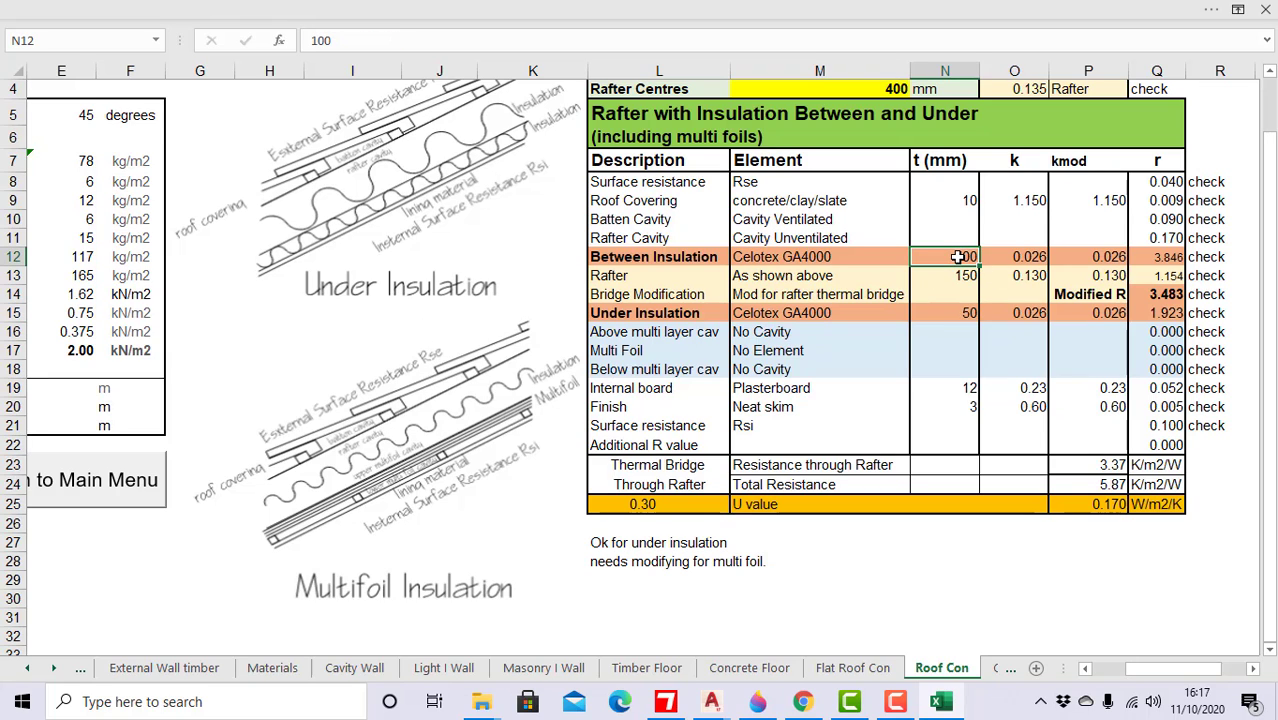
double_click(957, 257)
key("BackSpace")
key("BackSpace")
key("BackSpace")
type("80")
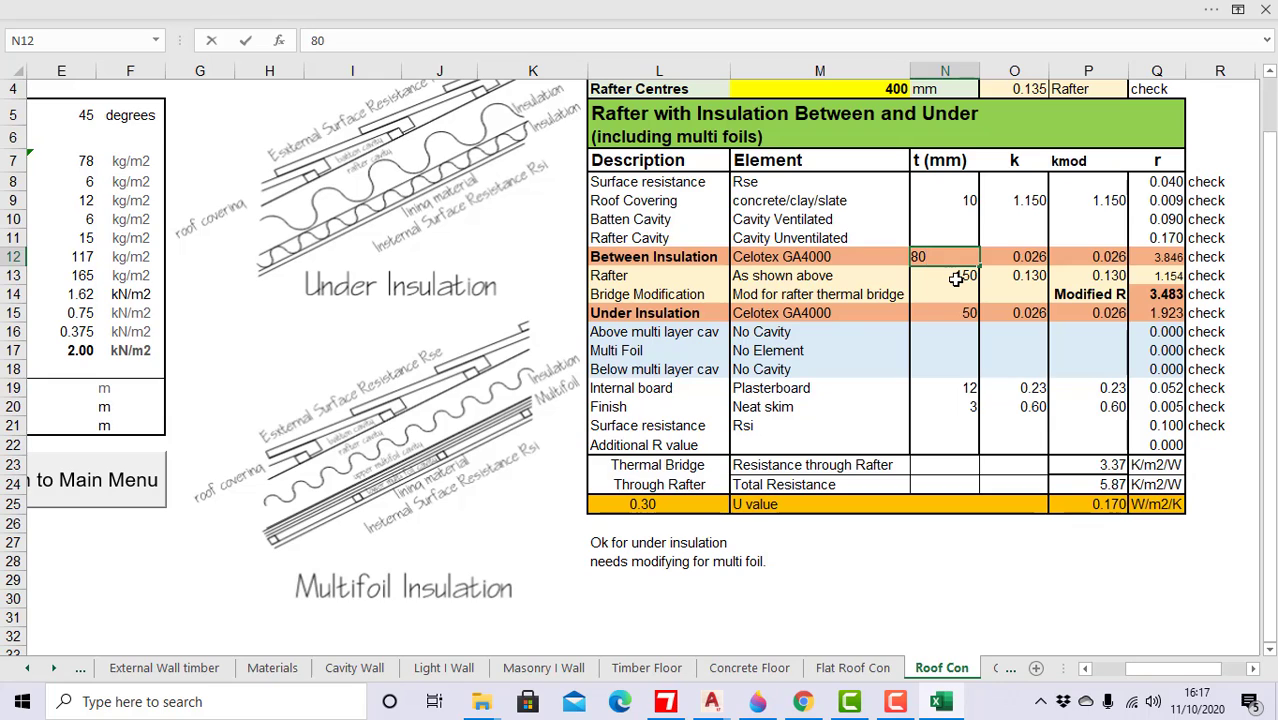
key("Return")
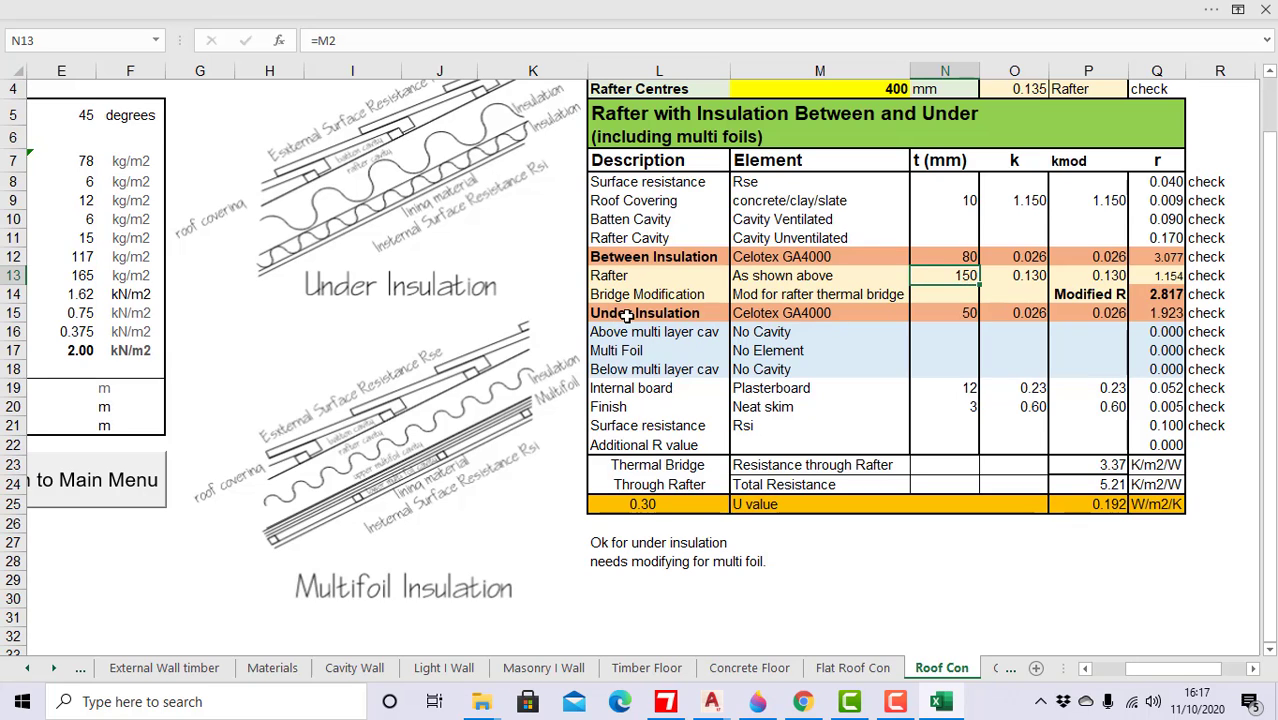
Step: Set the Under Insulation thickness to 0 mm
left_click(967, 312)
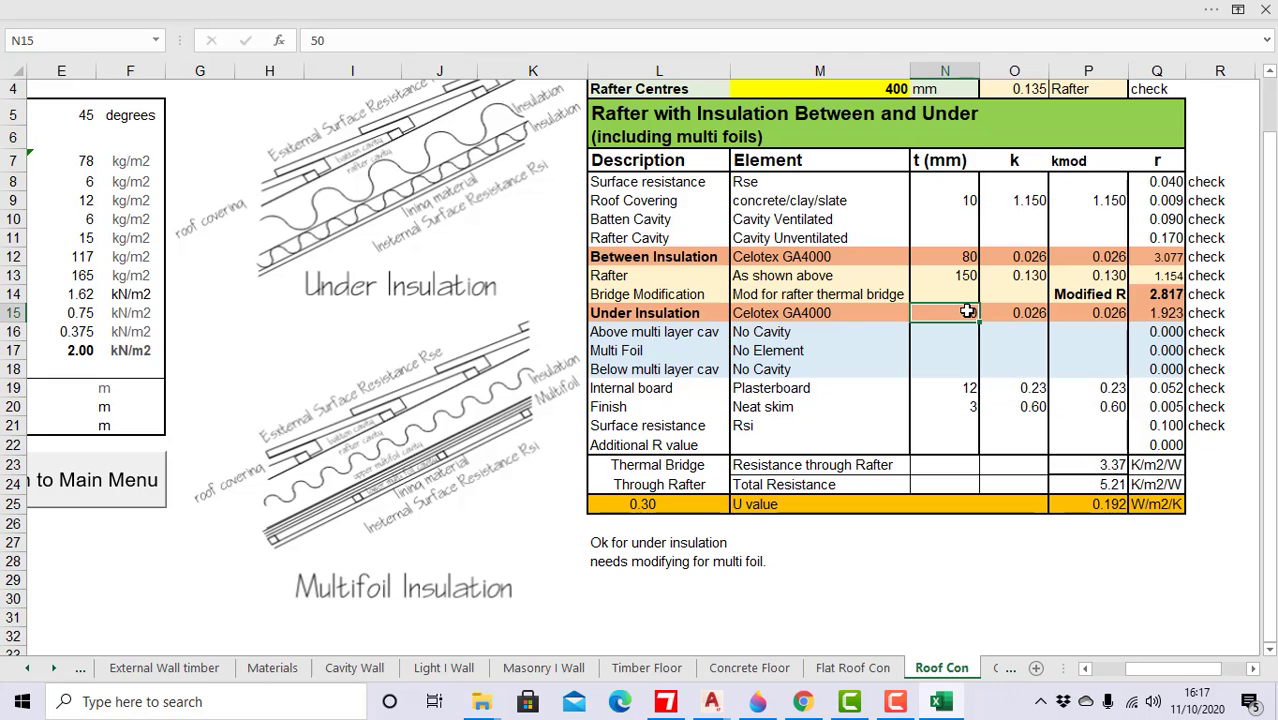
type("0")
key("Return")
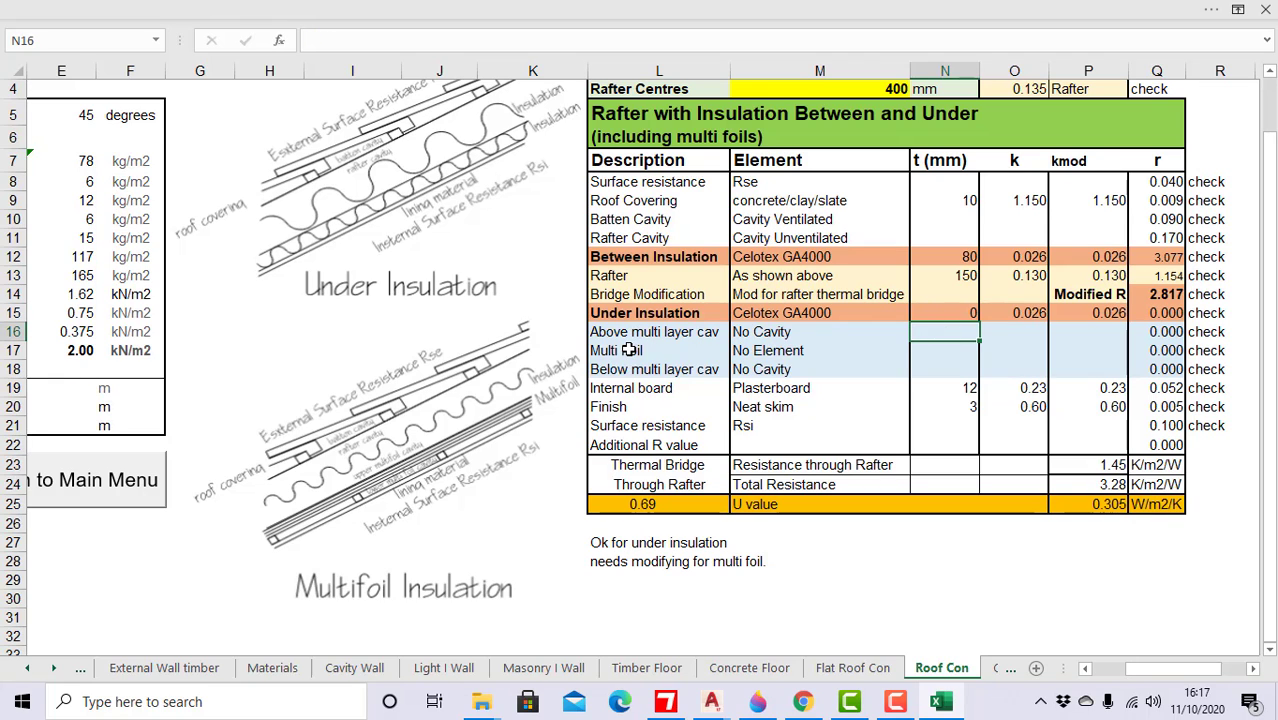
Step: Choose TLx Silver as the Multi Foil element in the rafter table
left_click(819, 349)
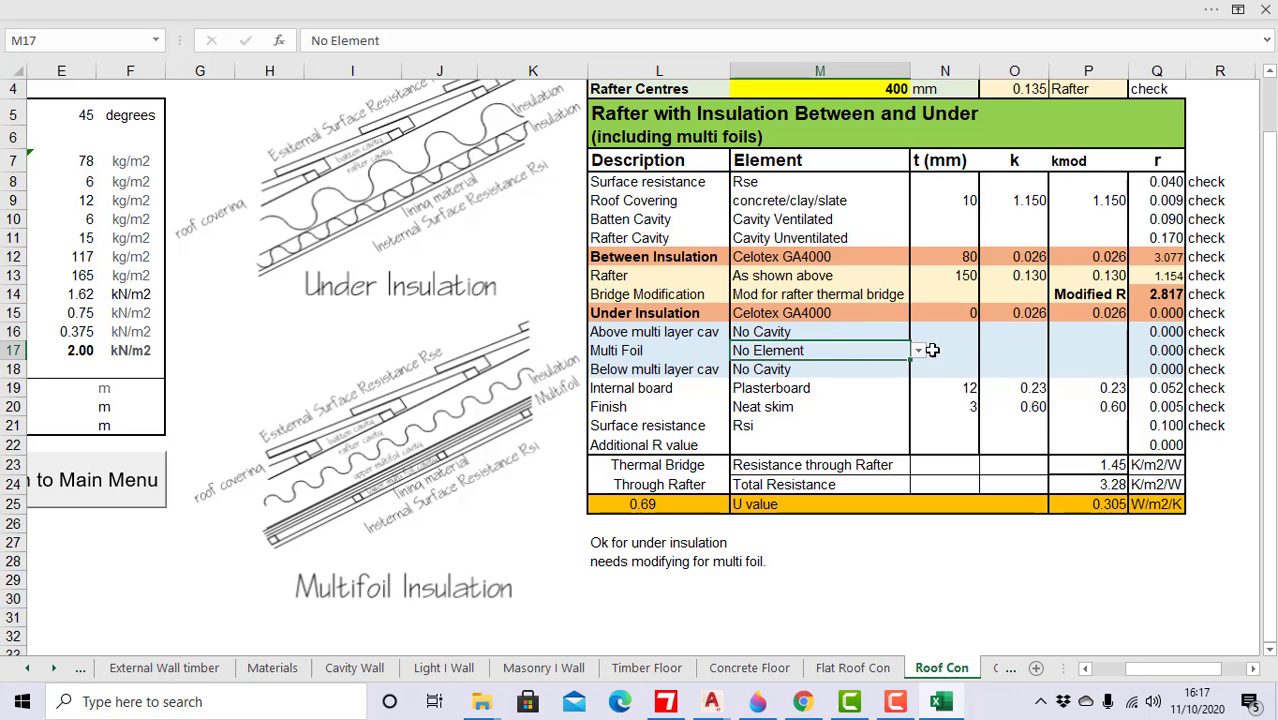
left_click(919, 351)
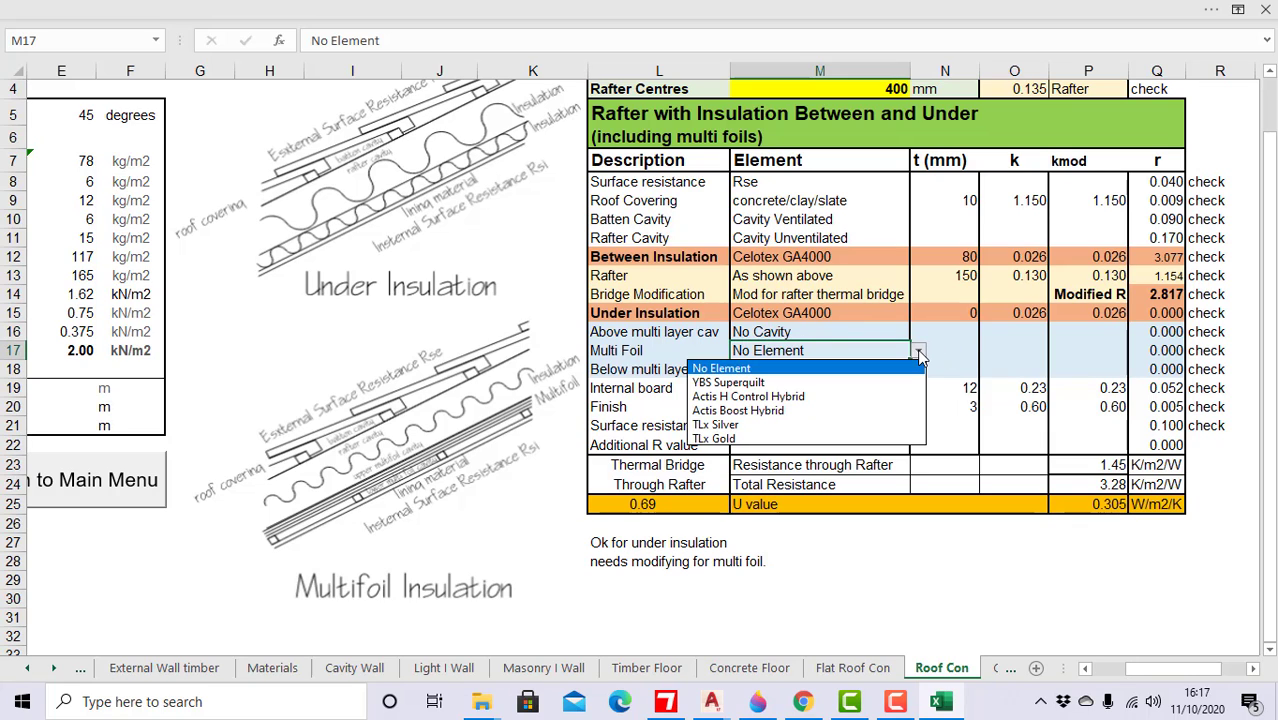
left_click(780, 425)
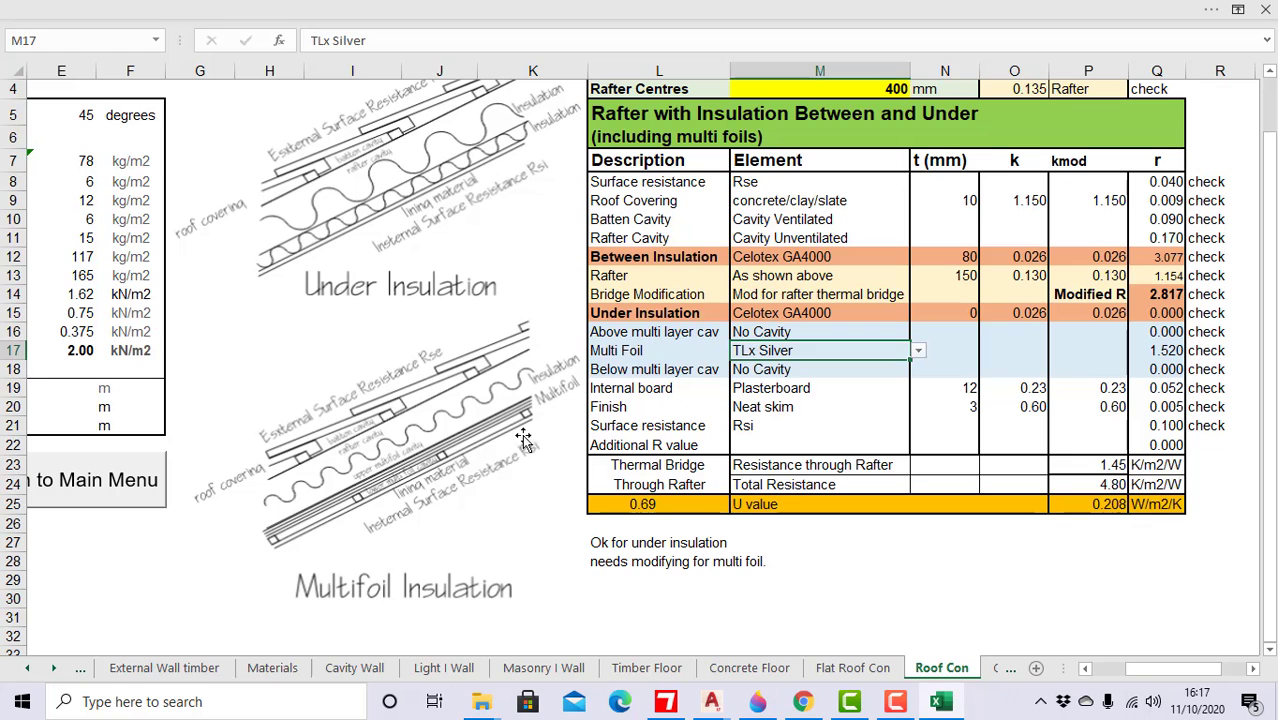
Step: Examine the Multifoil Insulation diagram for the cavities above and below the foil layer
scroll(430, 492, "up", 1)
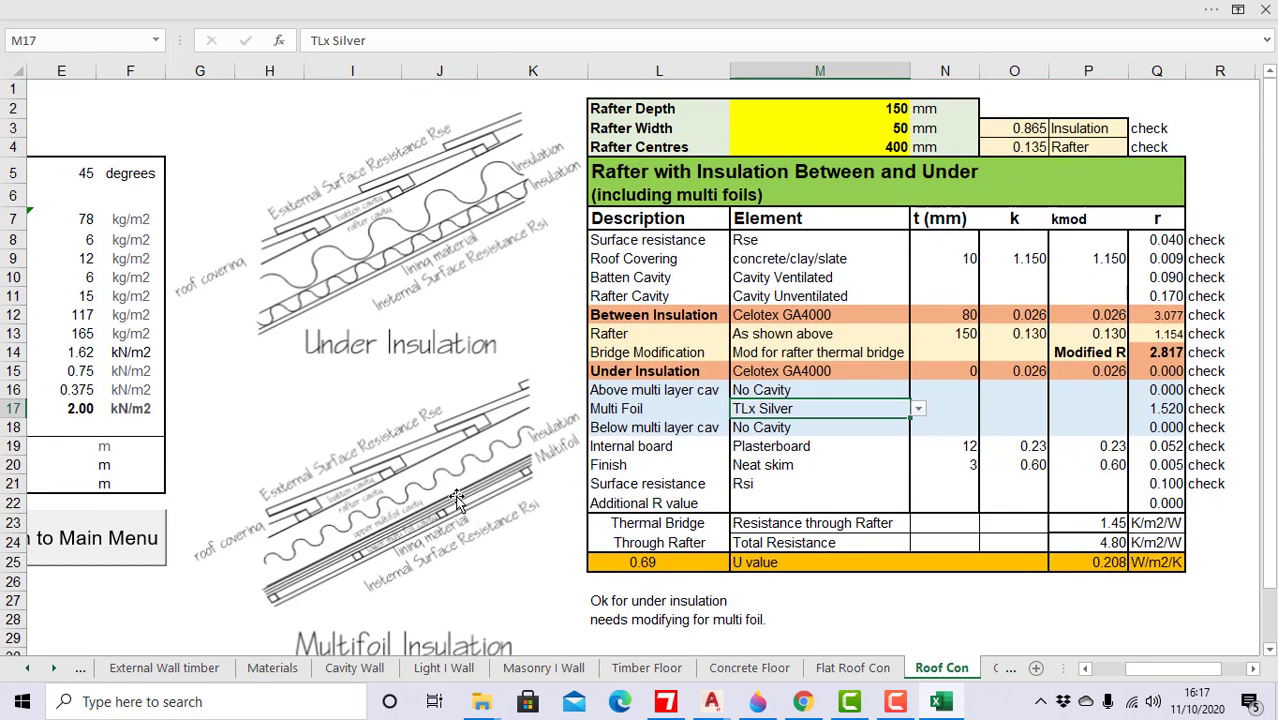
scroll(467, 500, "down", 1)
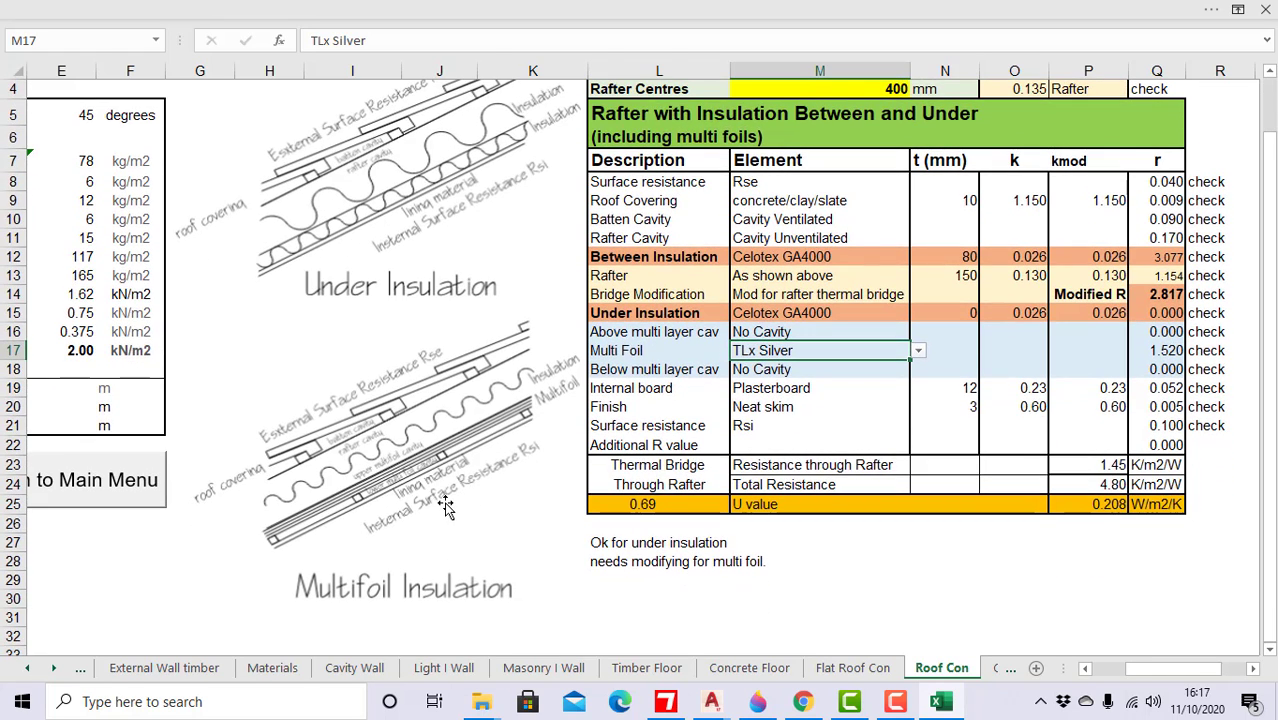
scroll(428, 501, "up", 2)
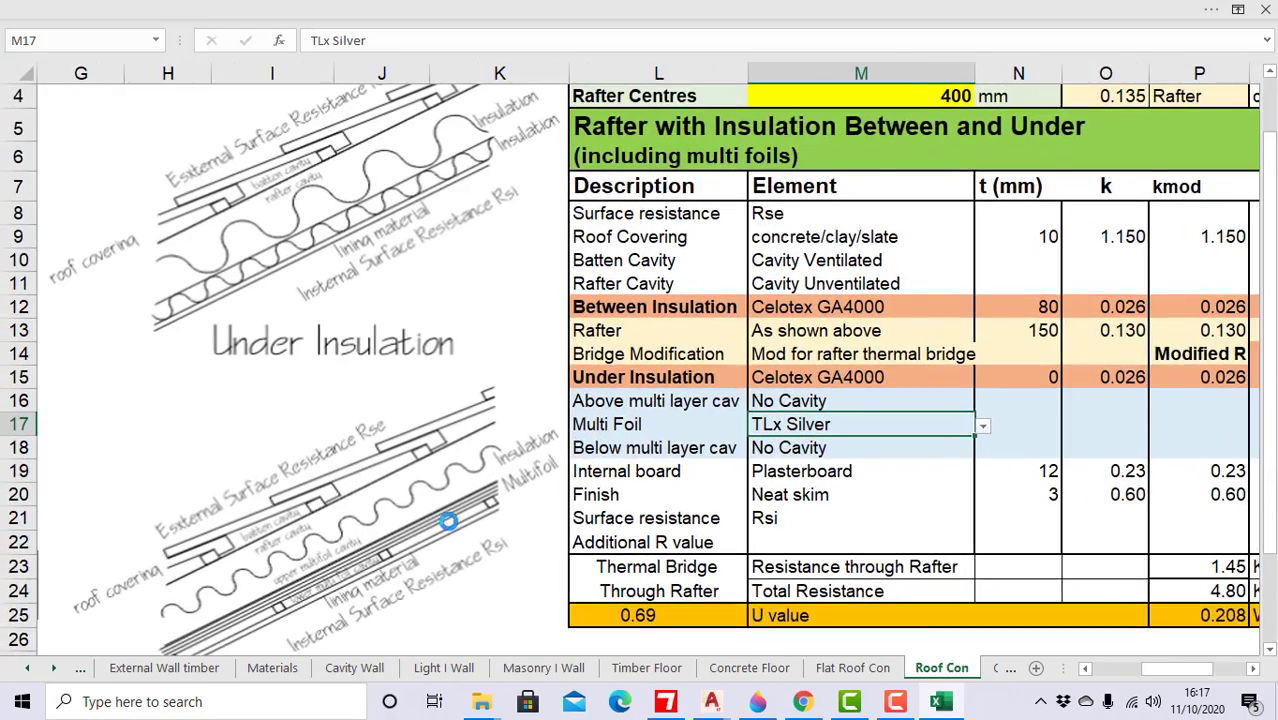
scroll(449, 521, "up", 4)
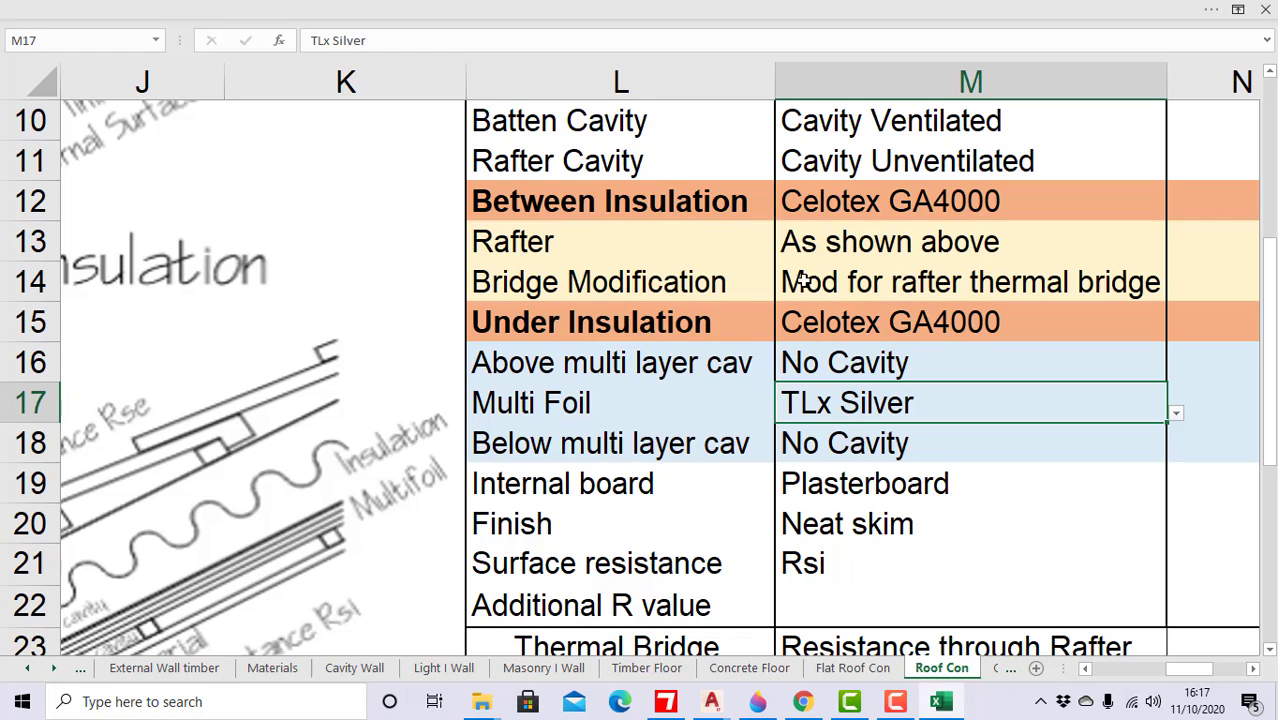
scroll(746, 313, "down", 1)
scroll(746, 313, "down", 2)
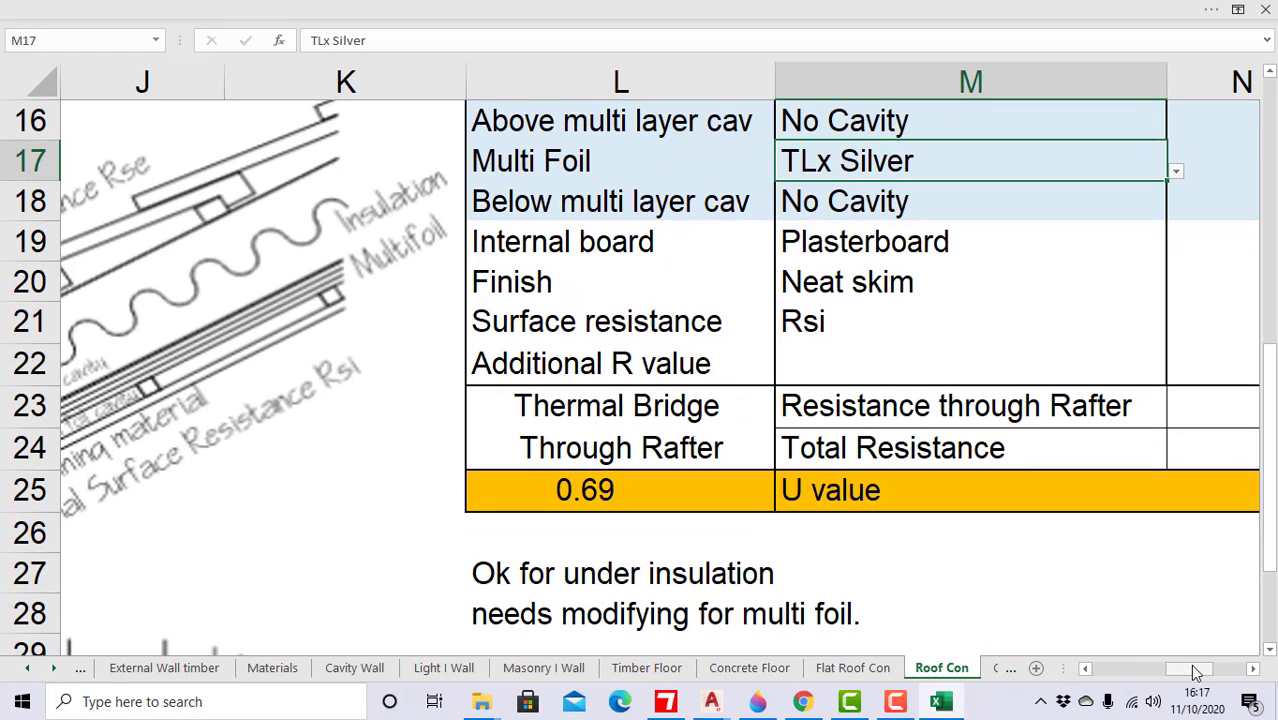
mouse_move(1176, 673)
left_mouse_down()
mouse_move(1161, 673)
mouse_move(1174, 673)
left_mouse_up()
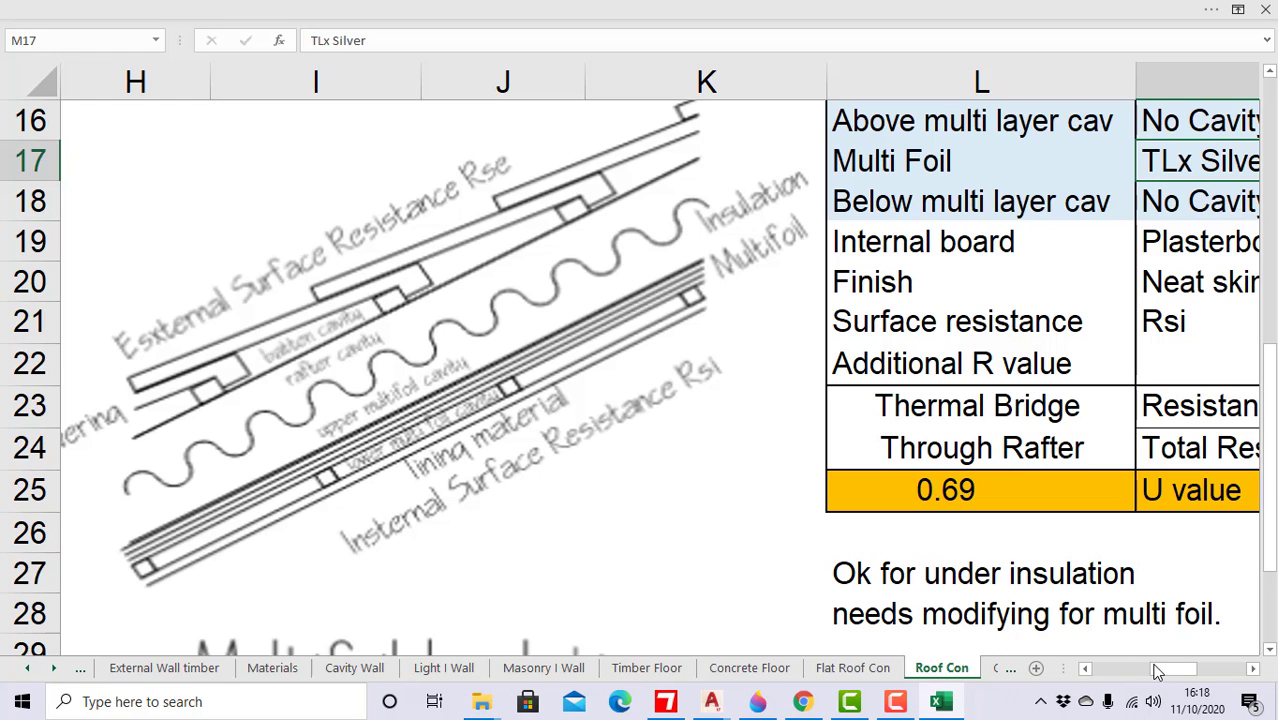
Step: Set the cavities above and below the multi foil layer to Low Emissivity
left_click_drag(1174, 670, 1203, 686)
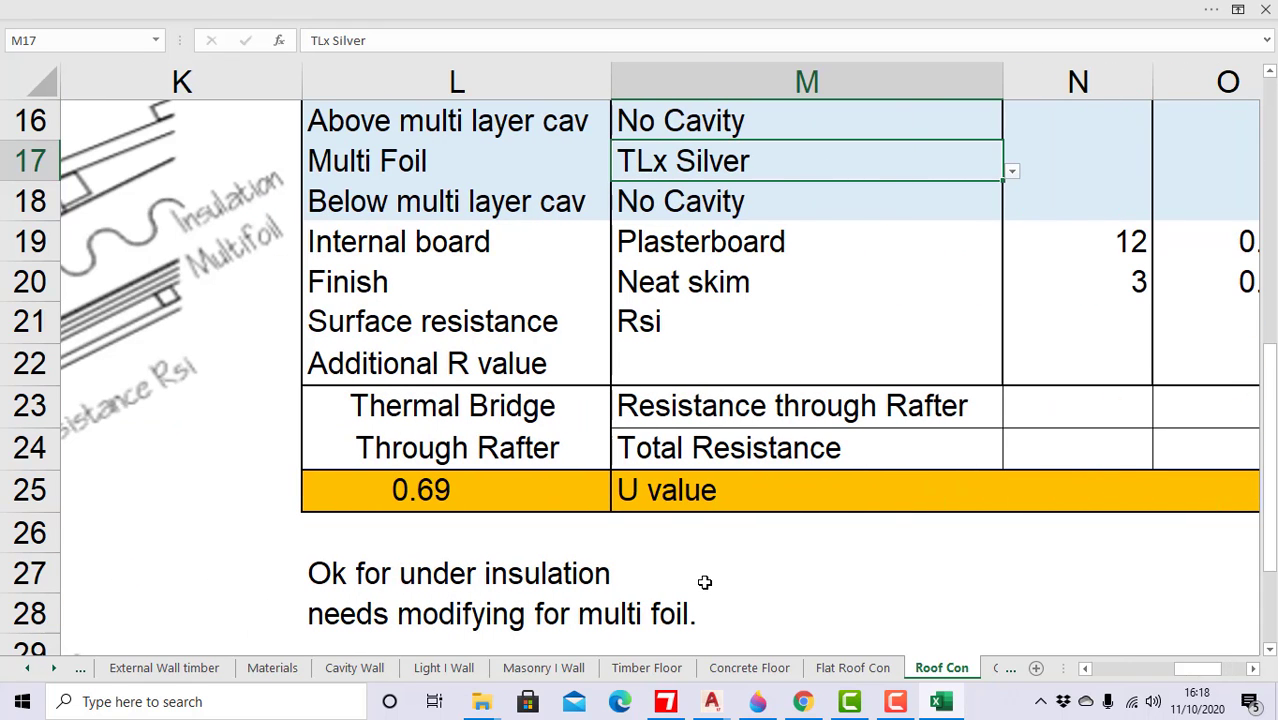
scroll(662, 514, "up", 1, "ctrl")
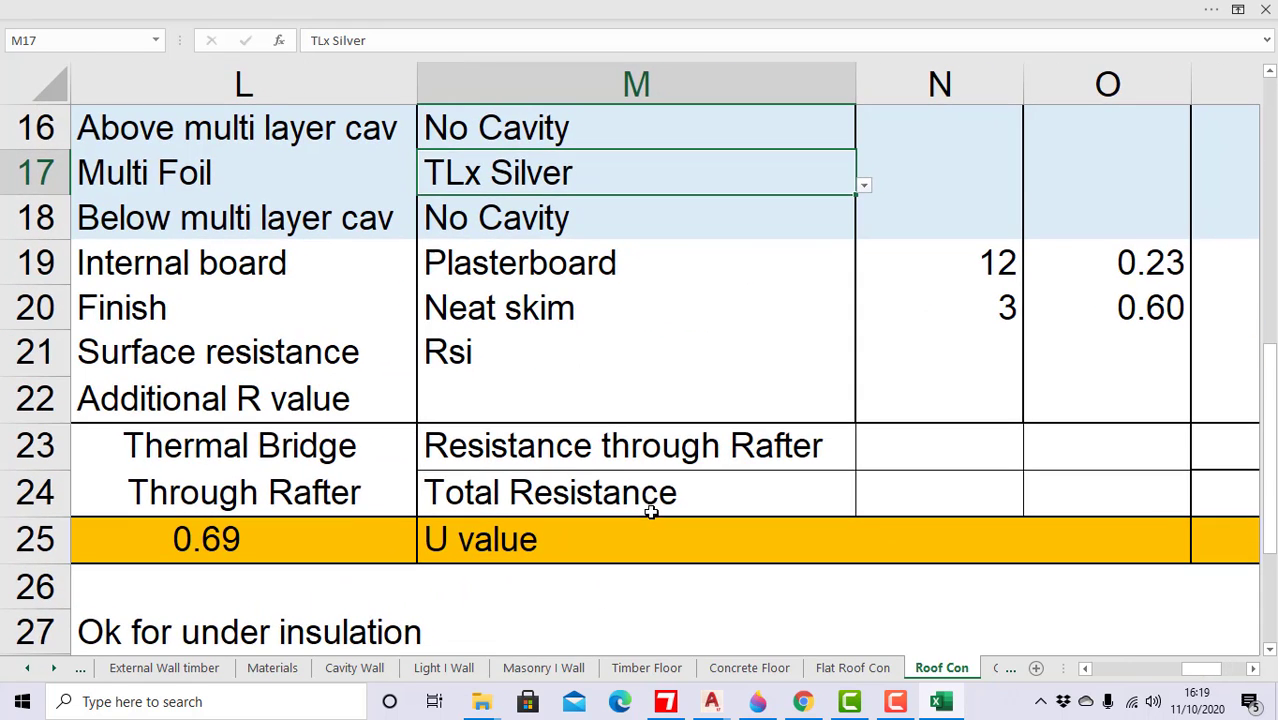
scroll(651, 512, "down", 3, "ctrl")
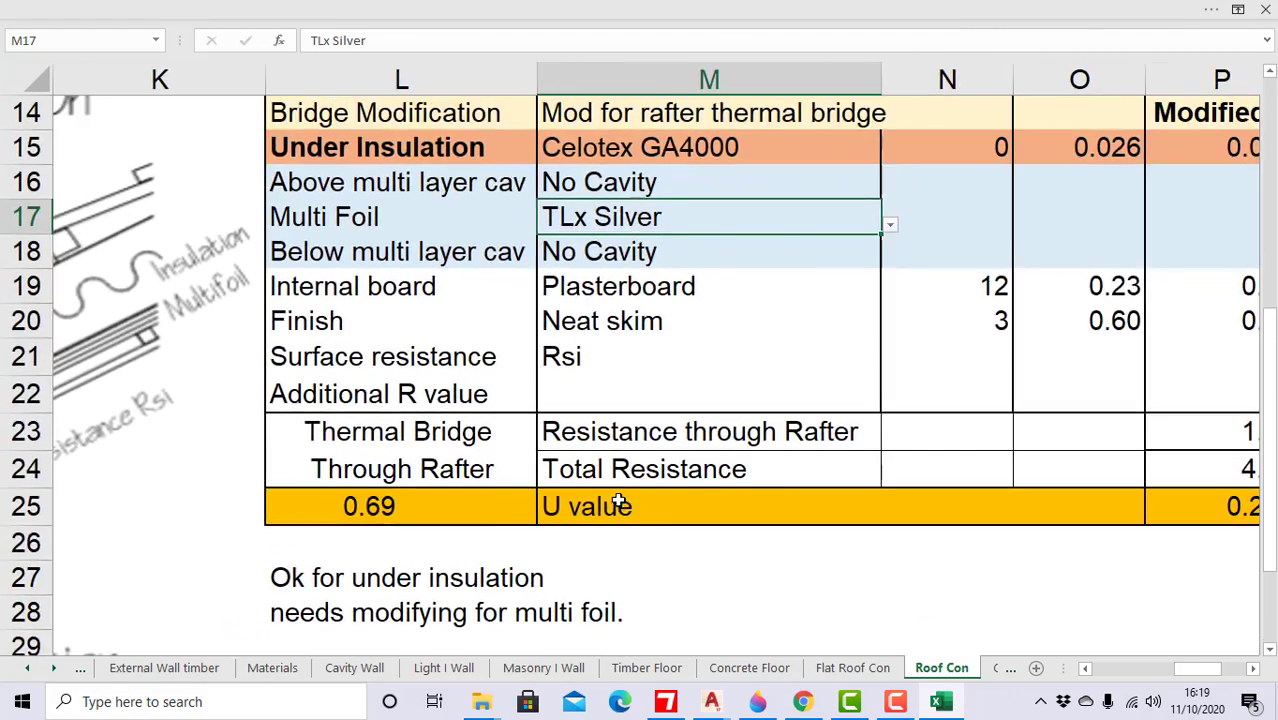
scroll(620, 503, "down", 4, "ctrl")
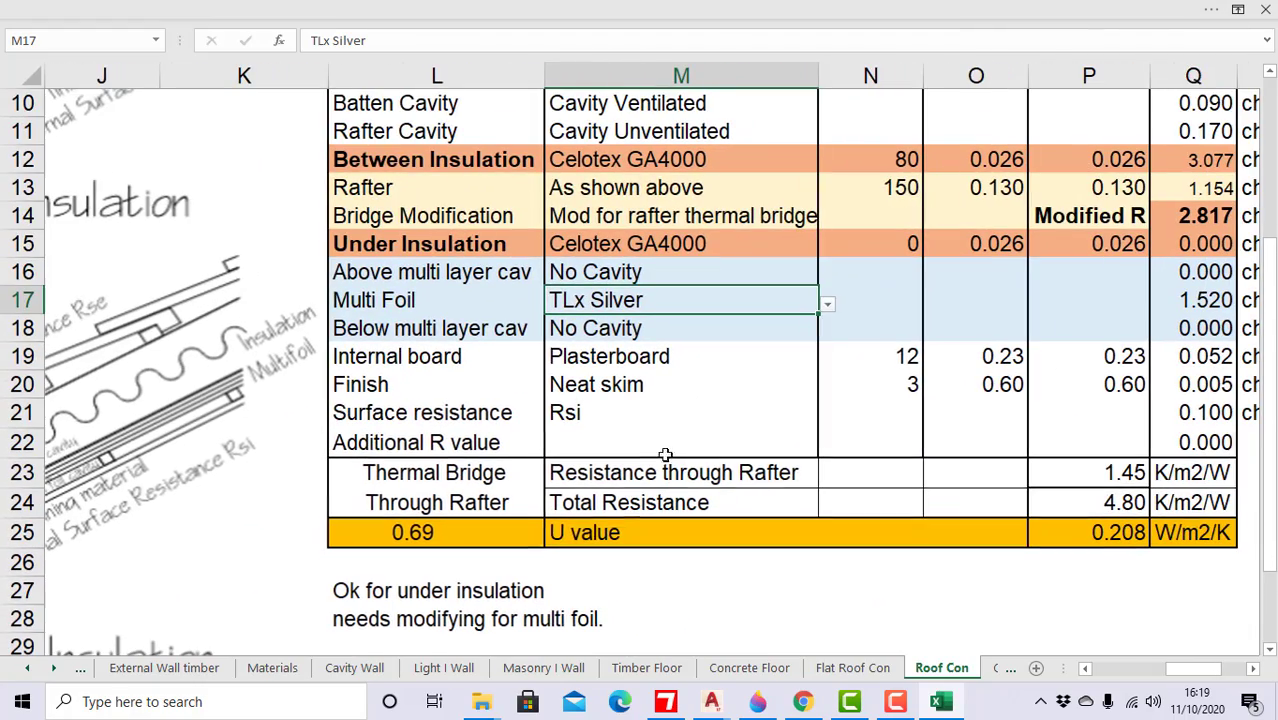
scroll(727, 420, "down", 1, "ctrl")
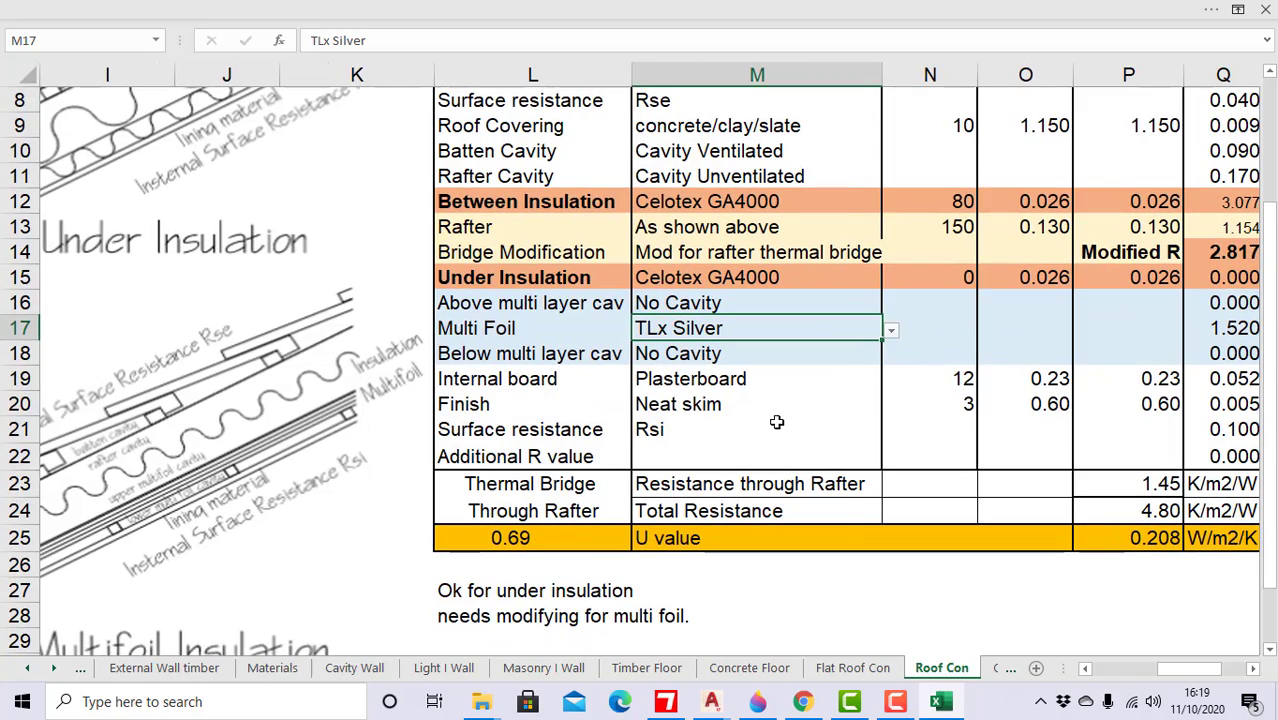
scroll(777, 422, "down", 2, "ctrl")
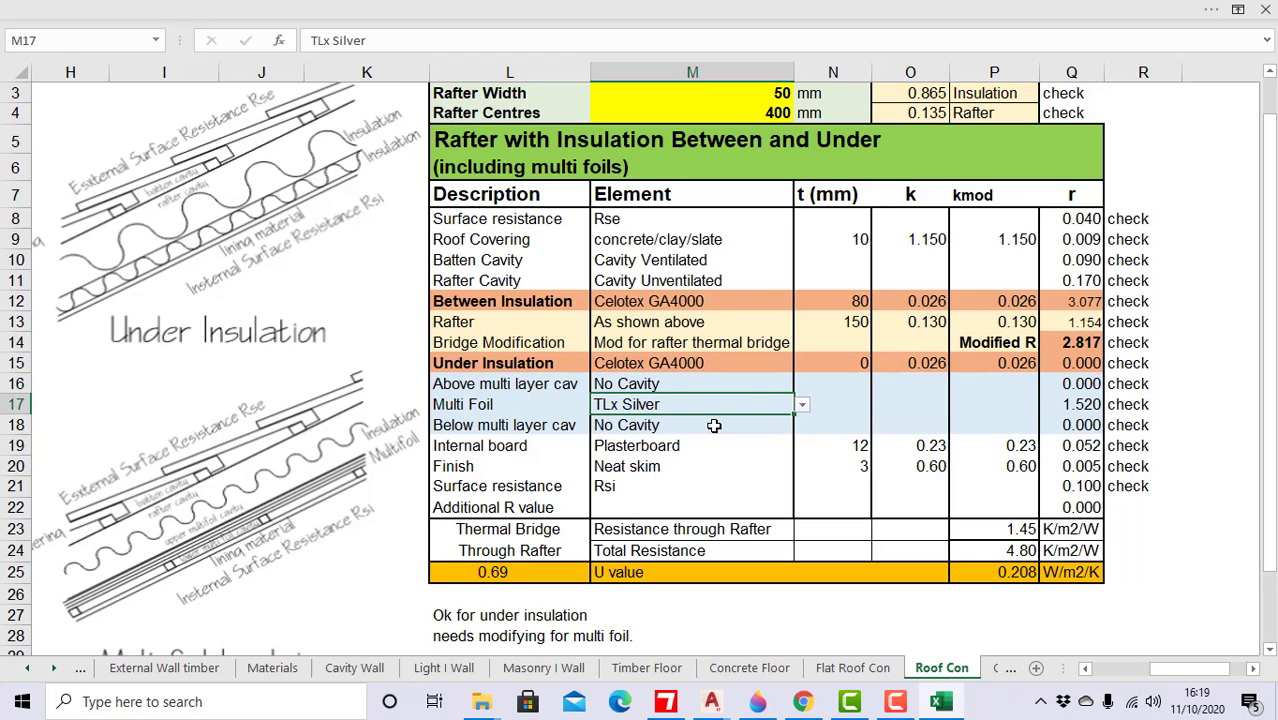
left_click(657, 385)
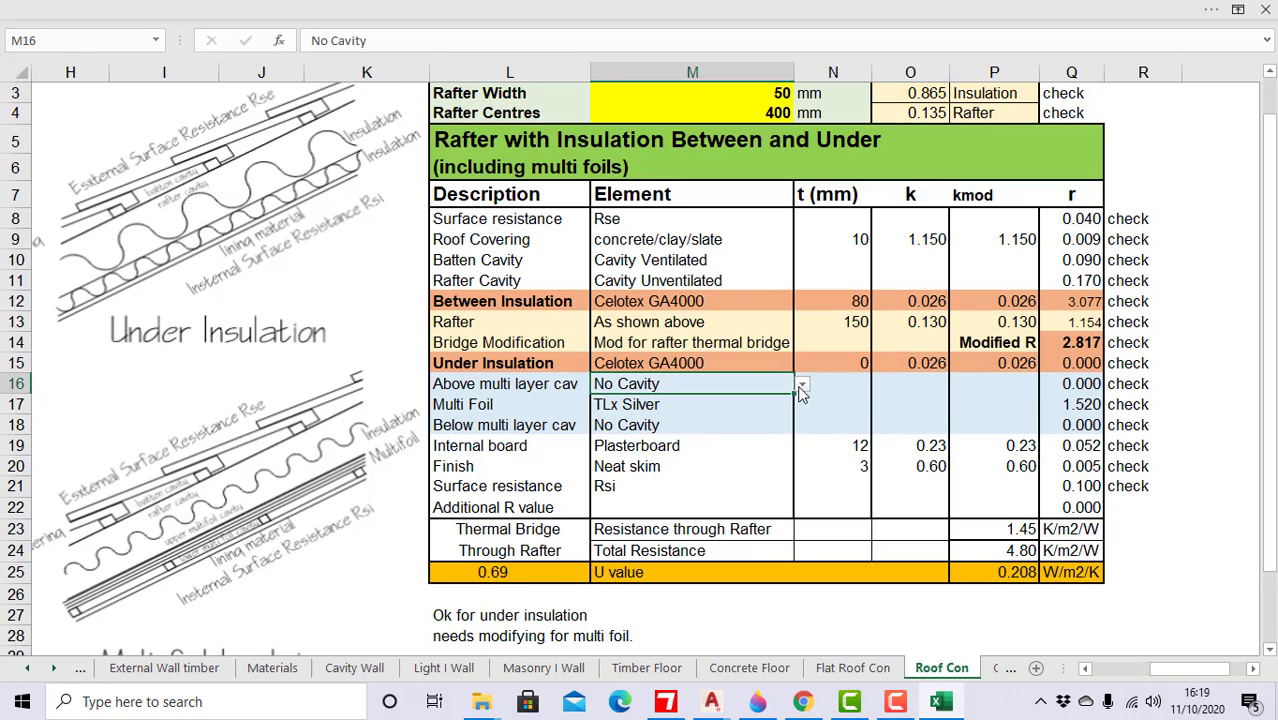
left_click(801, 386)
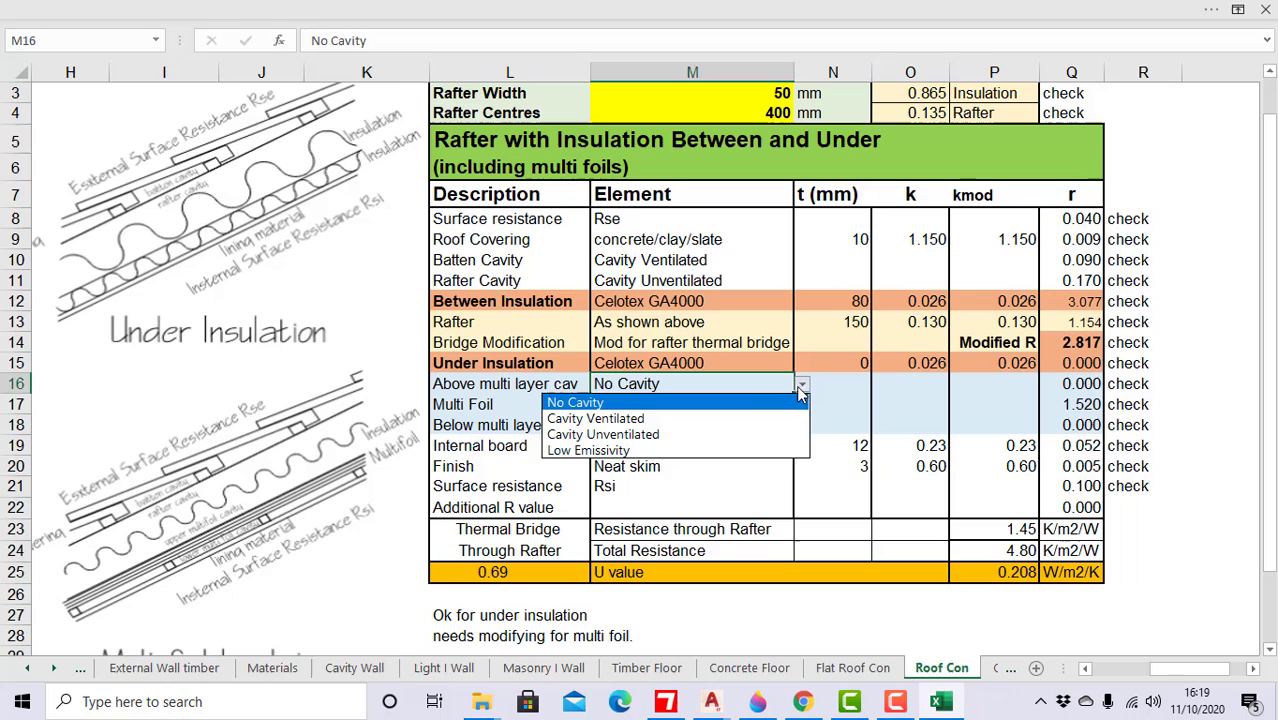
left_click(670, 451)
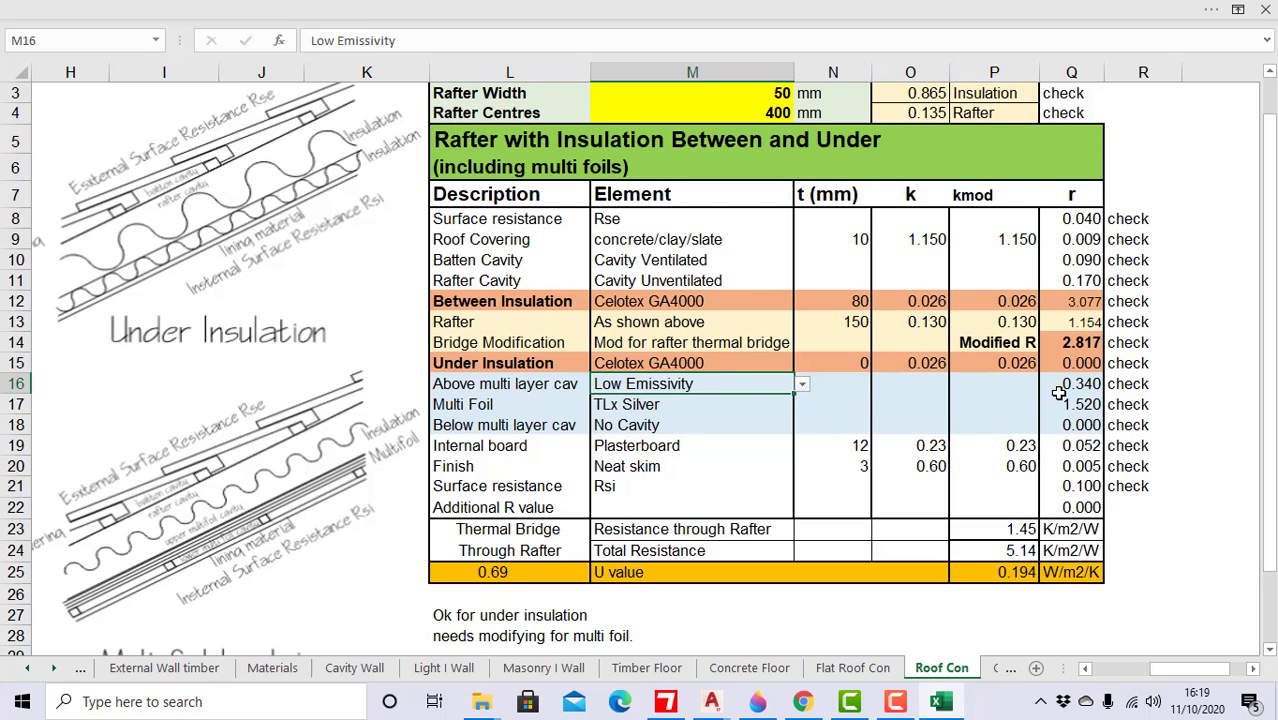
left_click(648, 428)
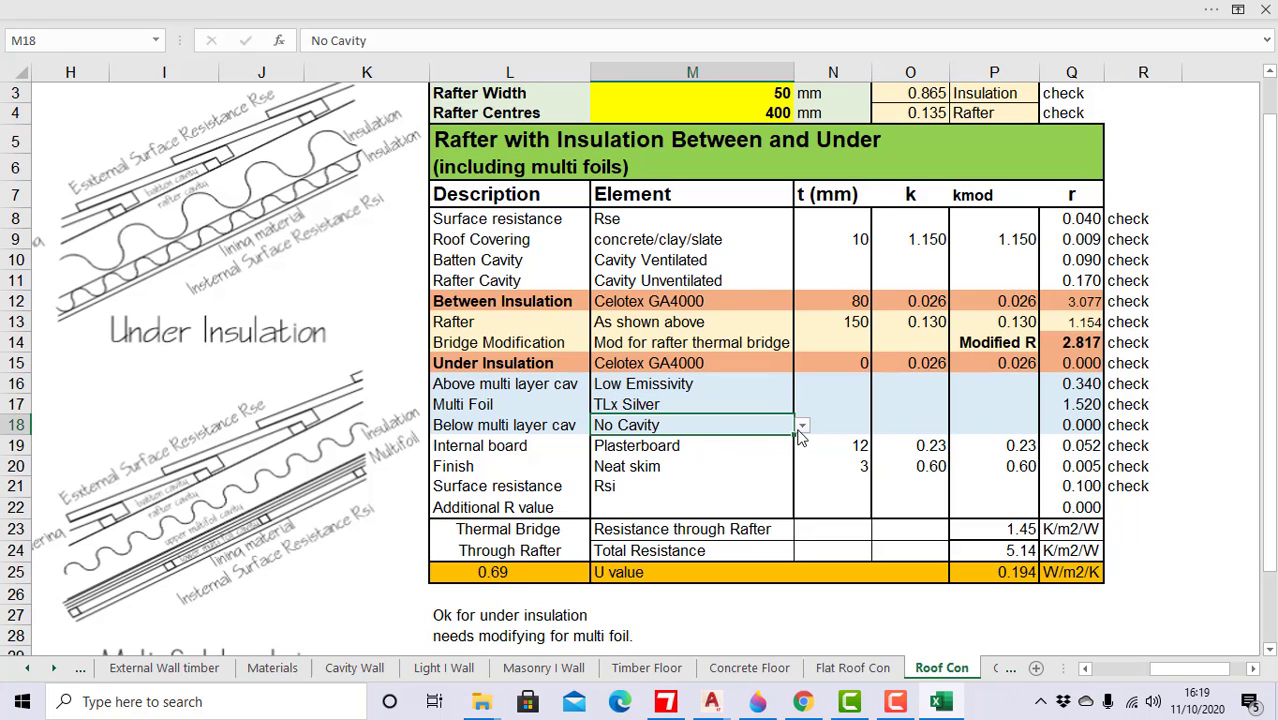
left_click(802, 426)
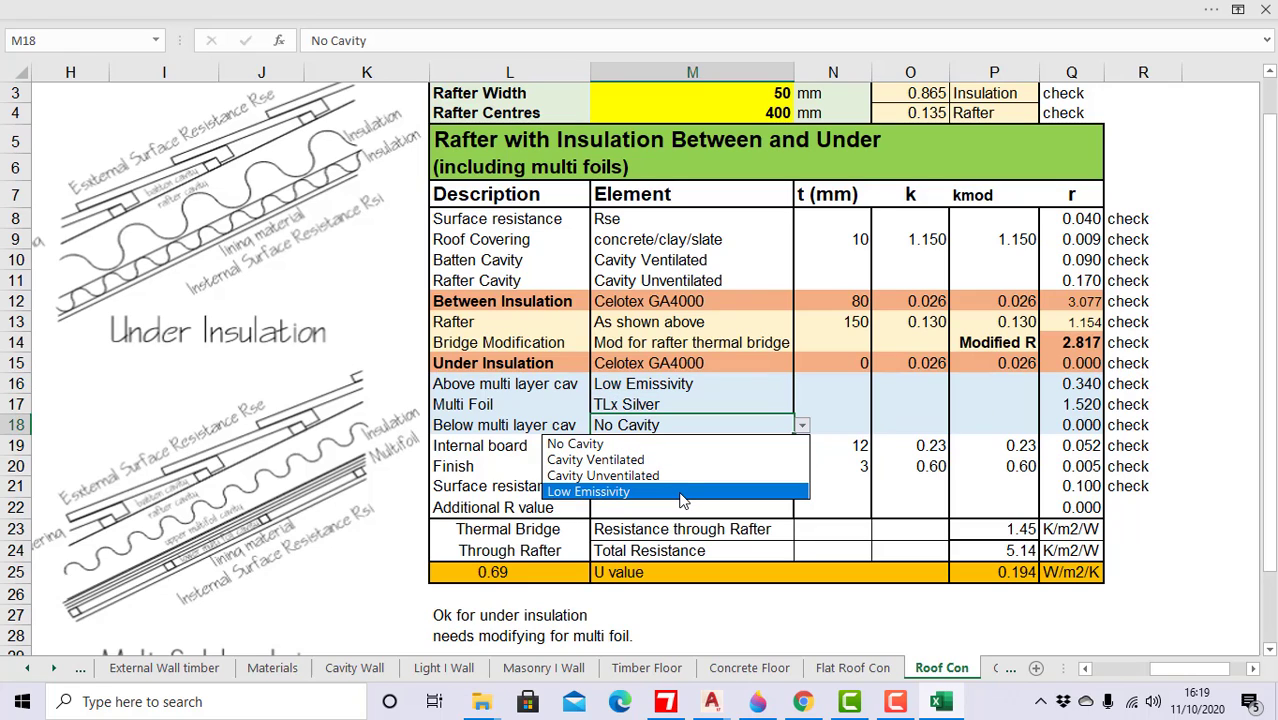
left_click(683, 492)
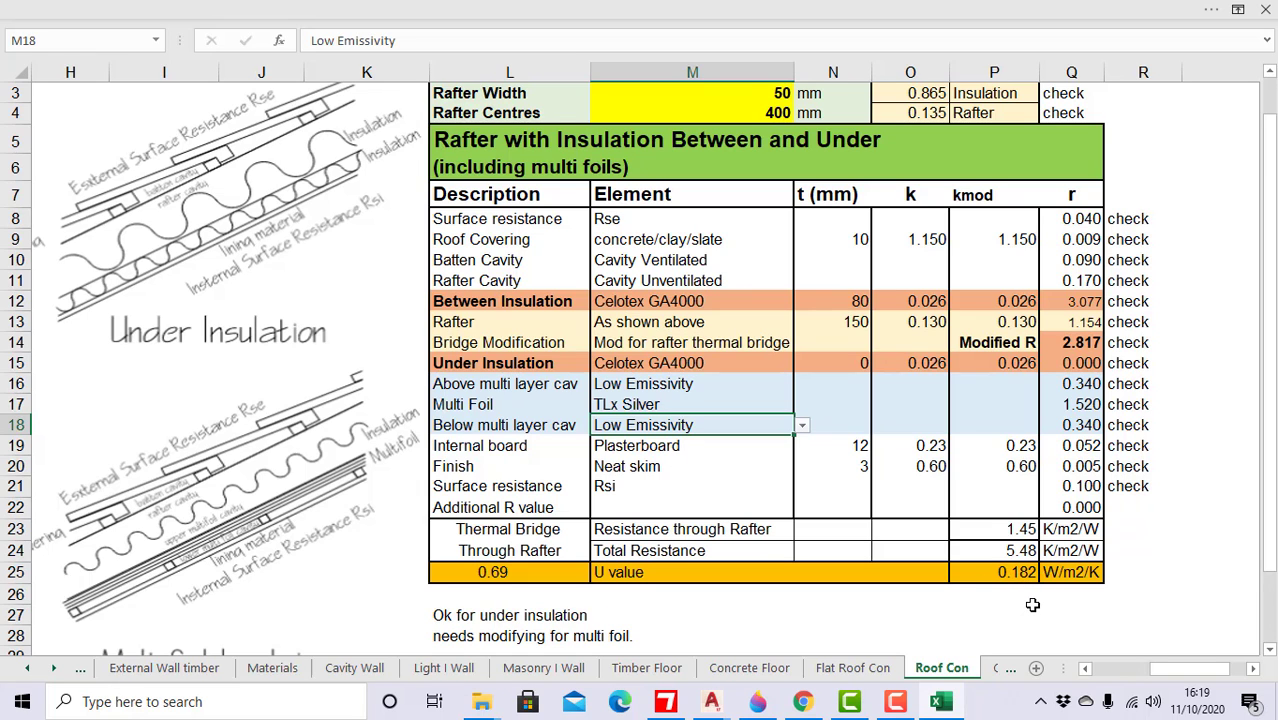
Step: Change the Between Insulation element to Celotex R4000
scroll(1028, 596, "up", 1)
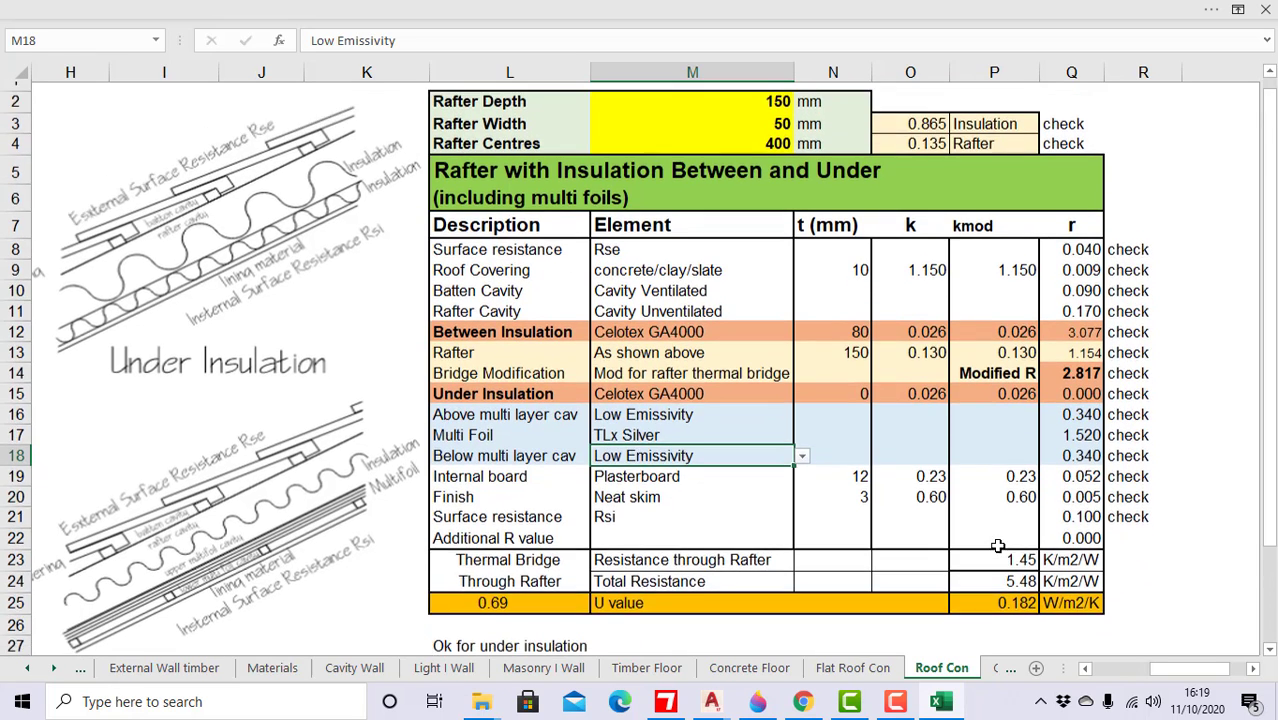
scroll(1016, 578, "down", 1)
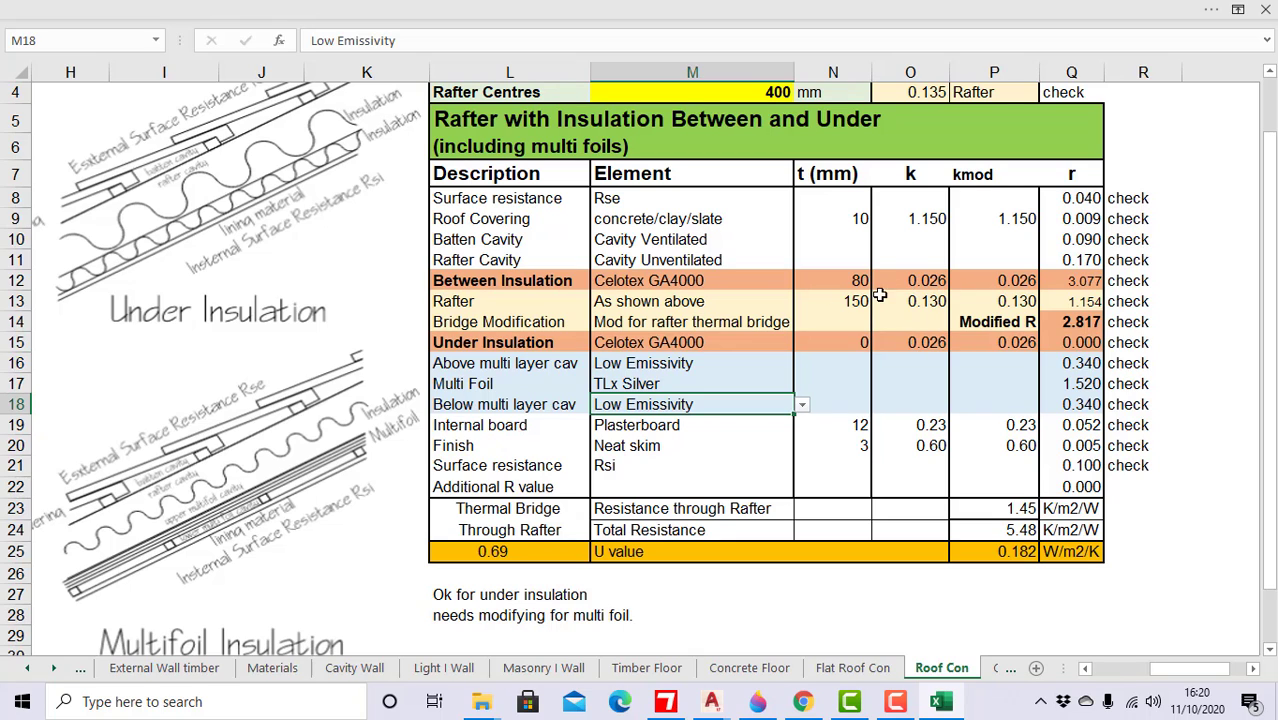
left_click(726, 281)
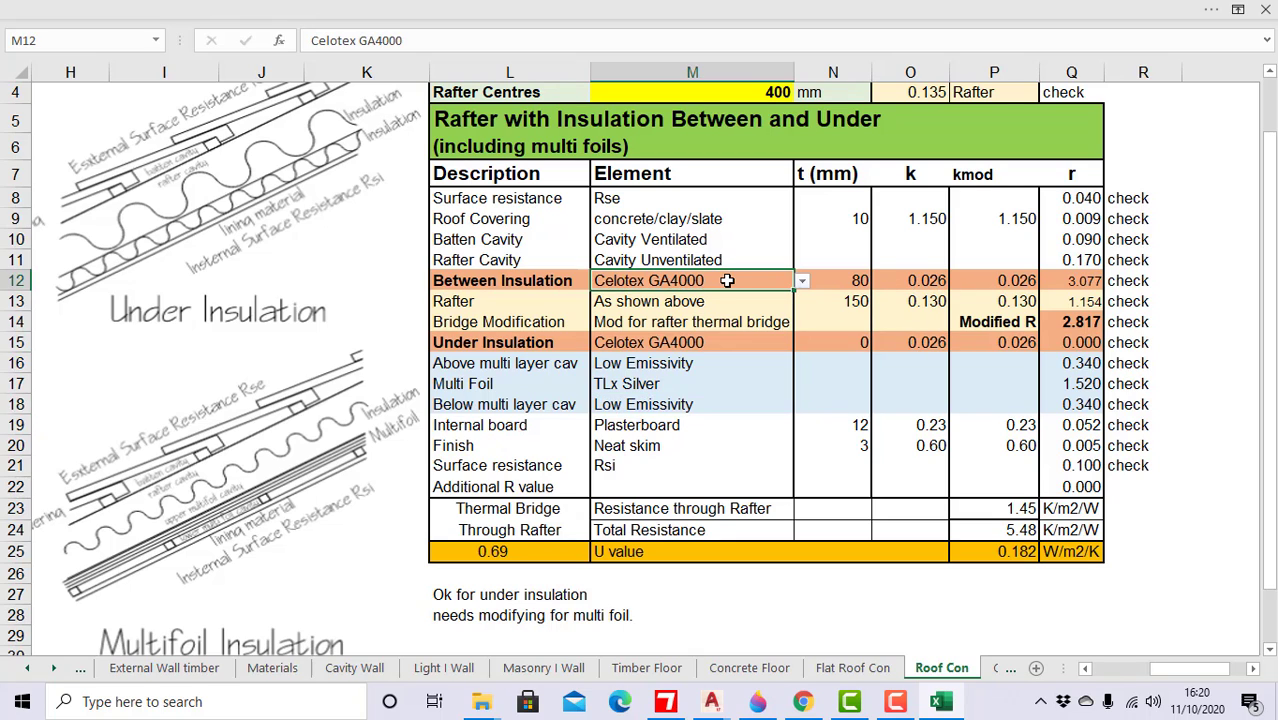
left_click(801, 284)
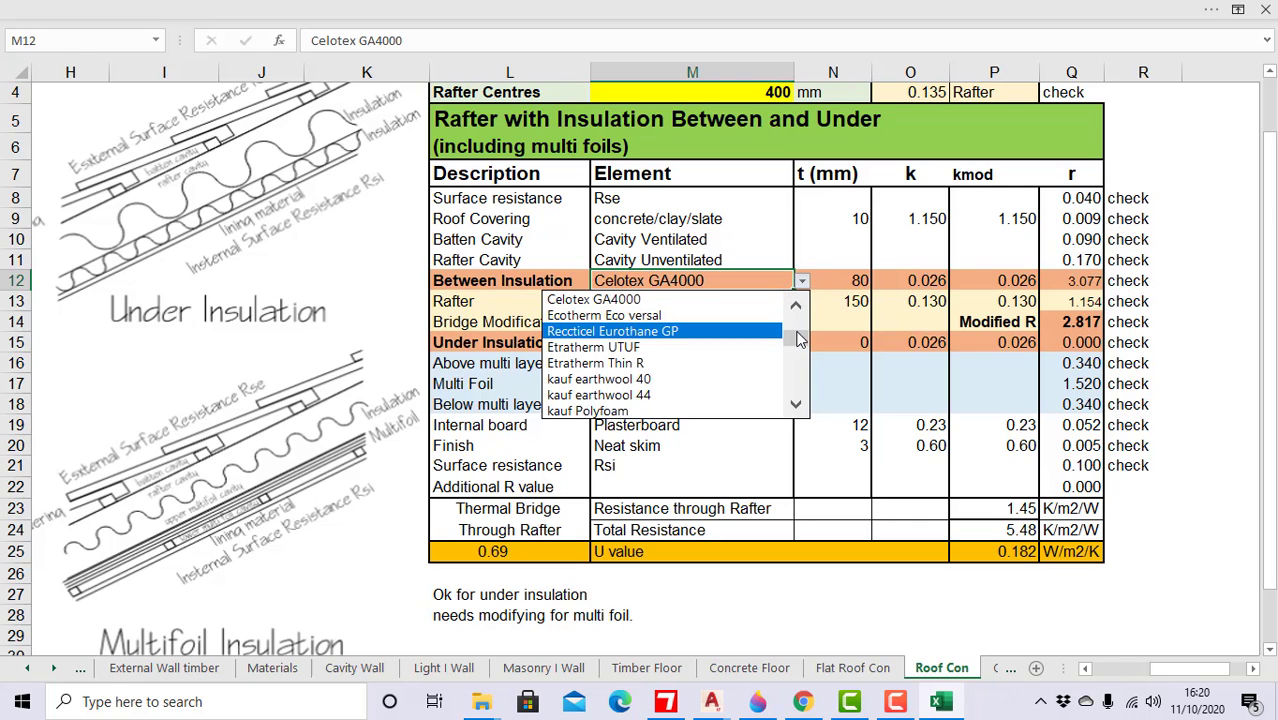
left_click_drag(800, 340, 786, 305)
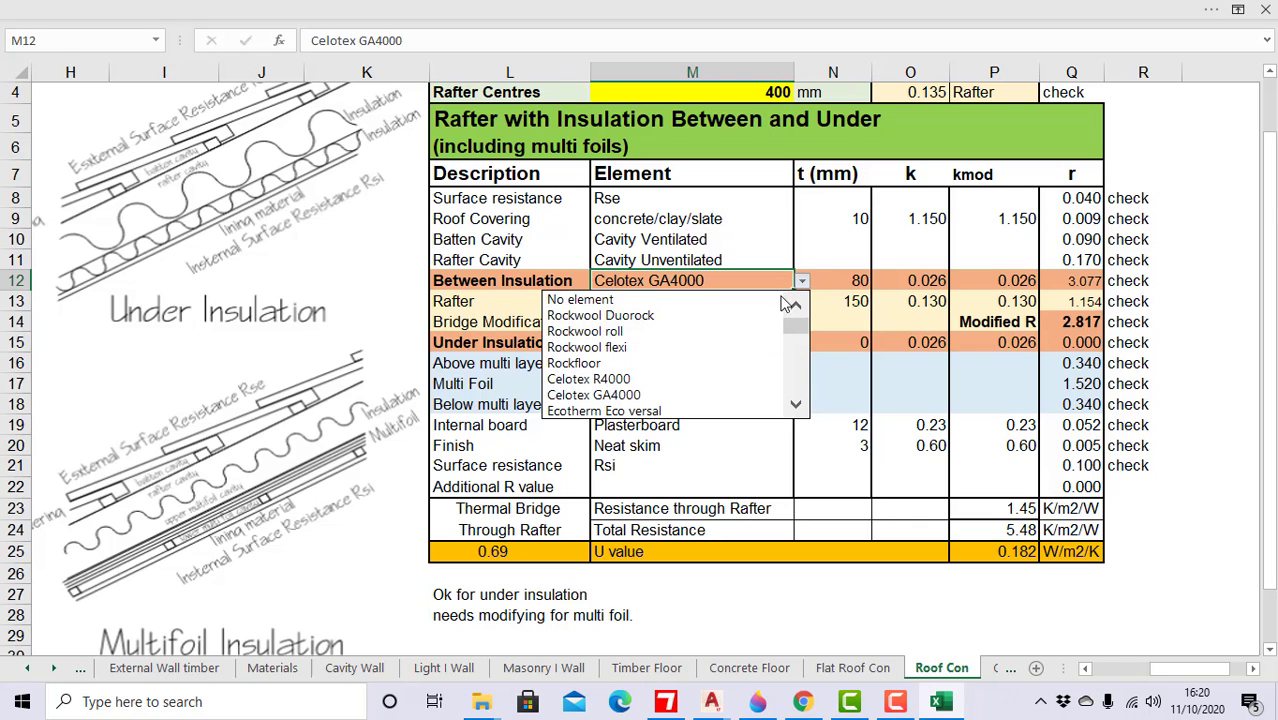
left_click(630, 379)
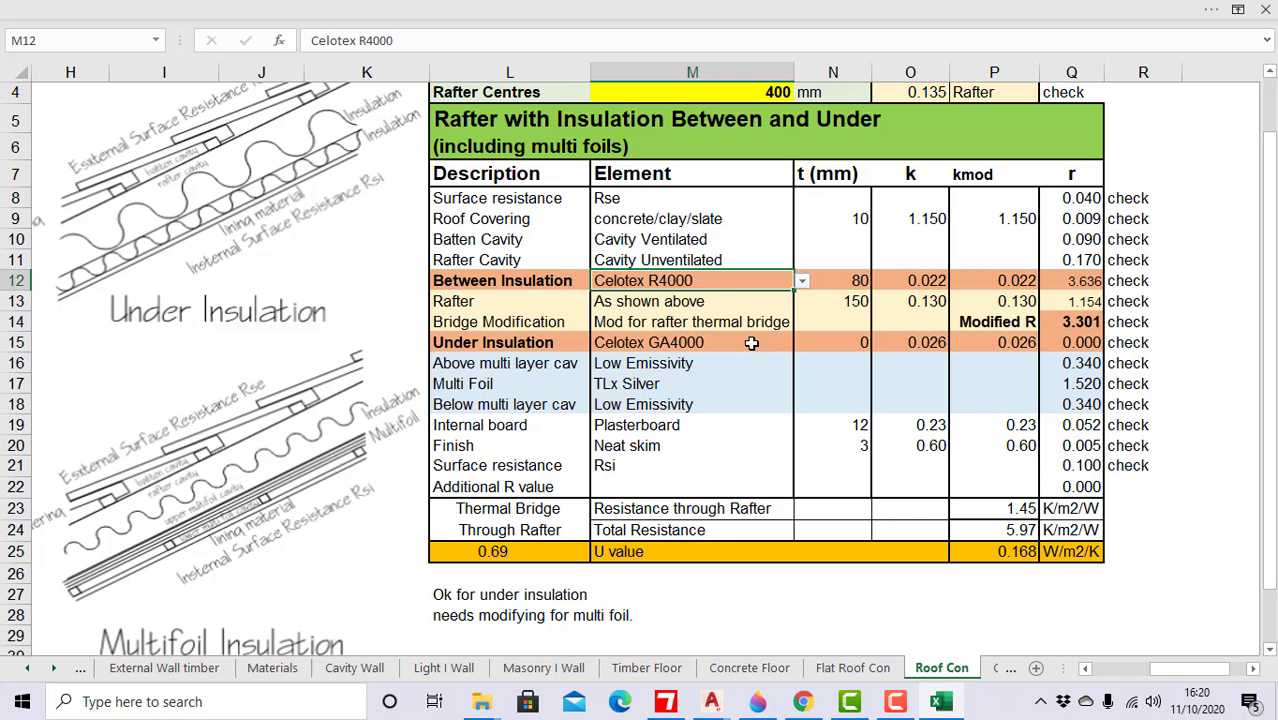
Step: Change the Under Insulation element to Celotex R4000
left_click(750, 343)
left_click(803, 343)
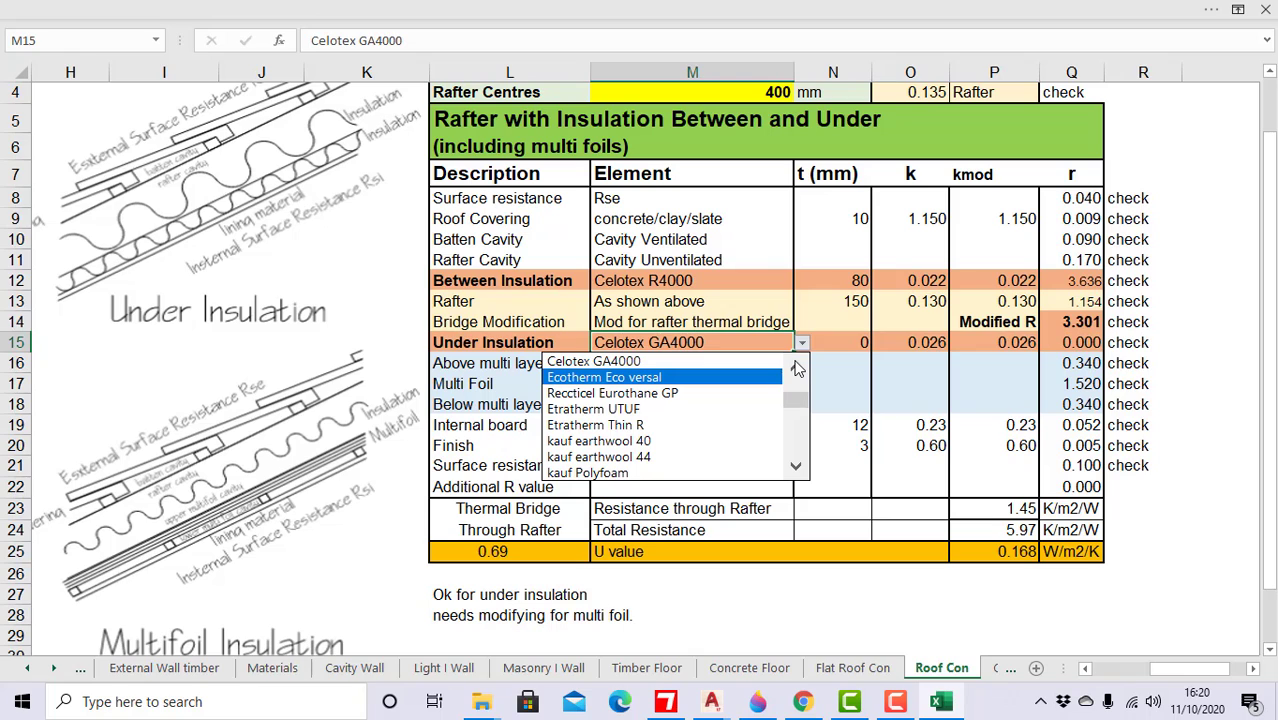
left_click(797, 368)
left_click(797, 368)
left_click(656, 378)
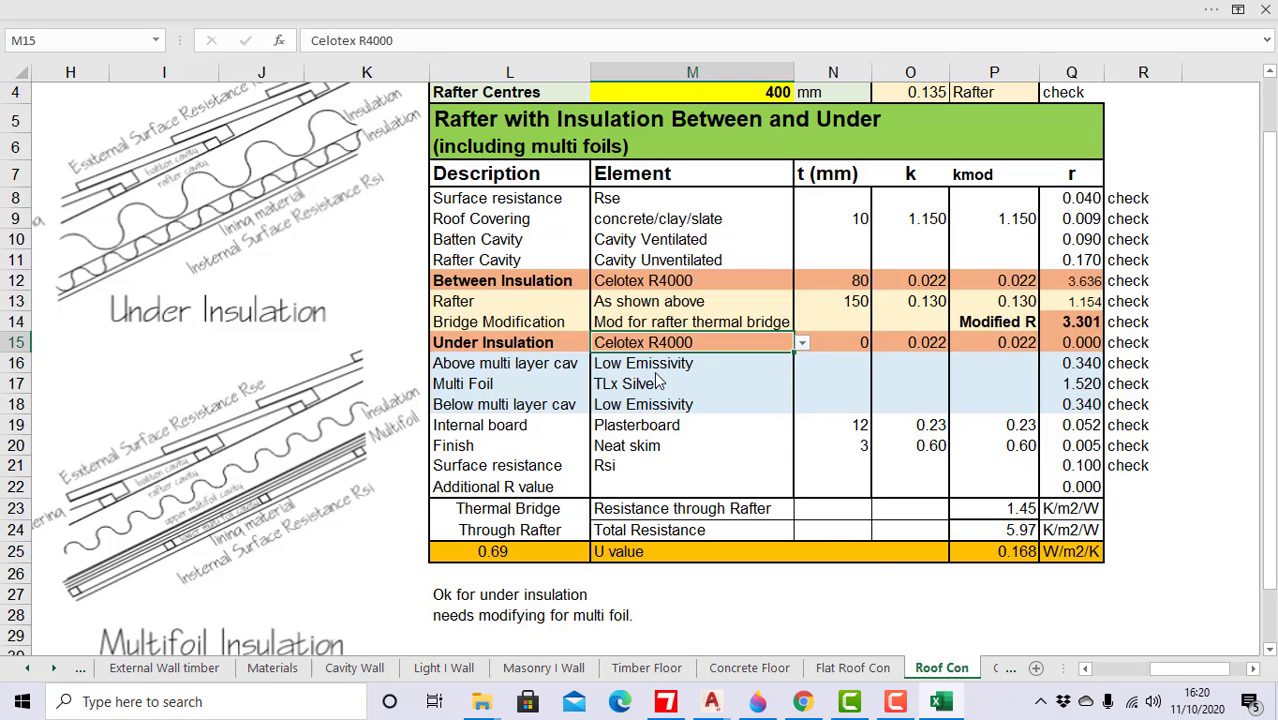
Step: Review the rafter roof build-up table from the rafter dimensions down to the total resistance and U value
left_click(1026, 598)
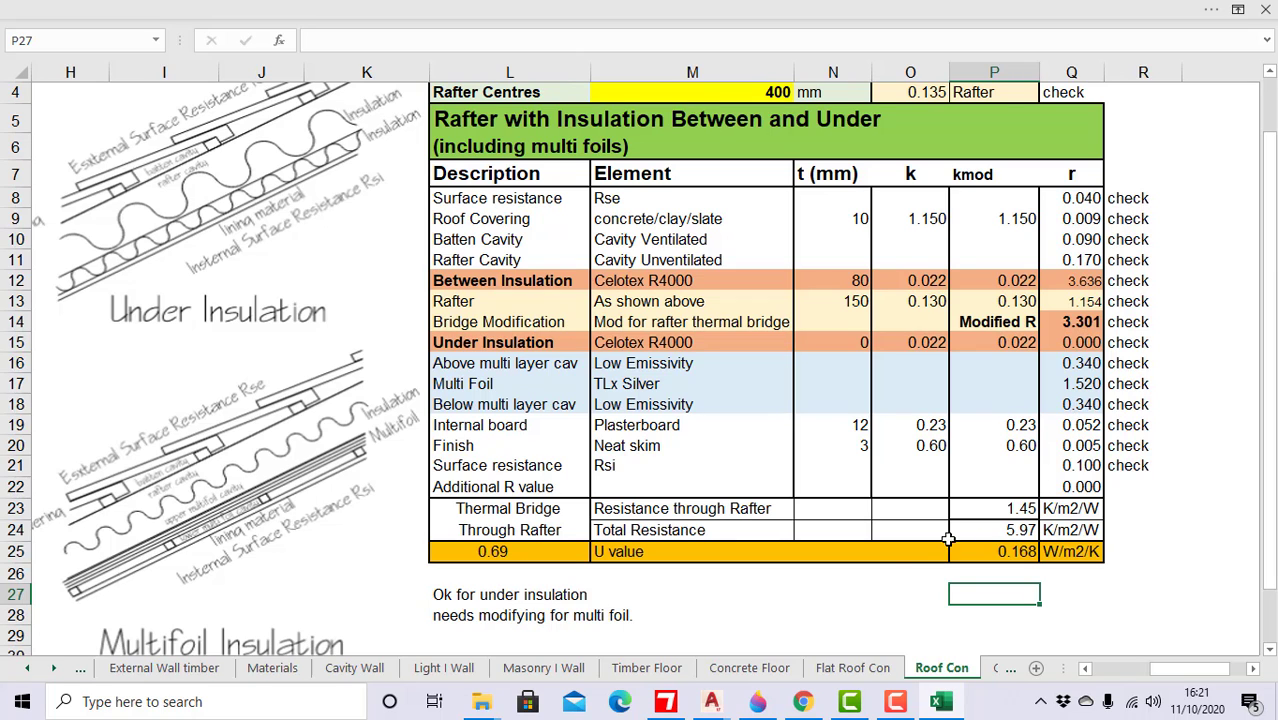
scroll(902, 572, "up", 1)
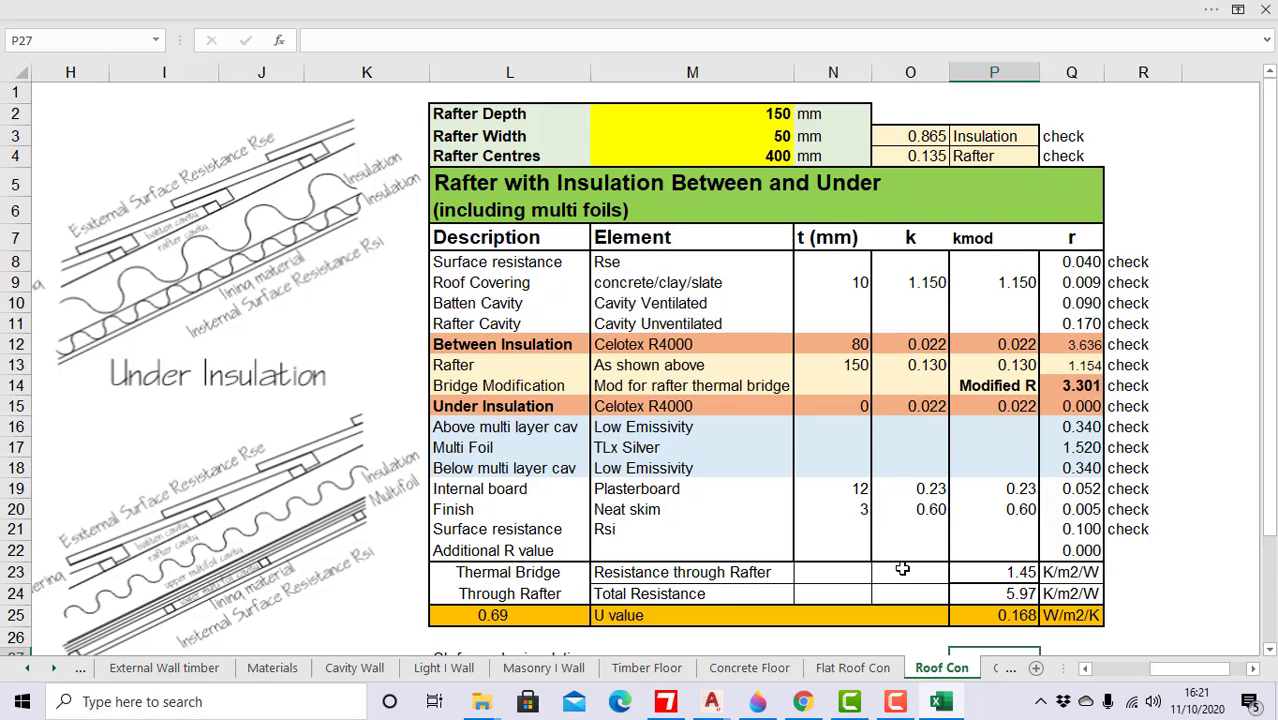
scroll(902, 570, "down", 1)
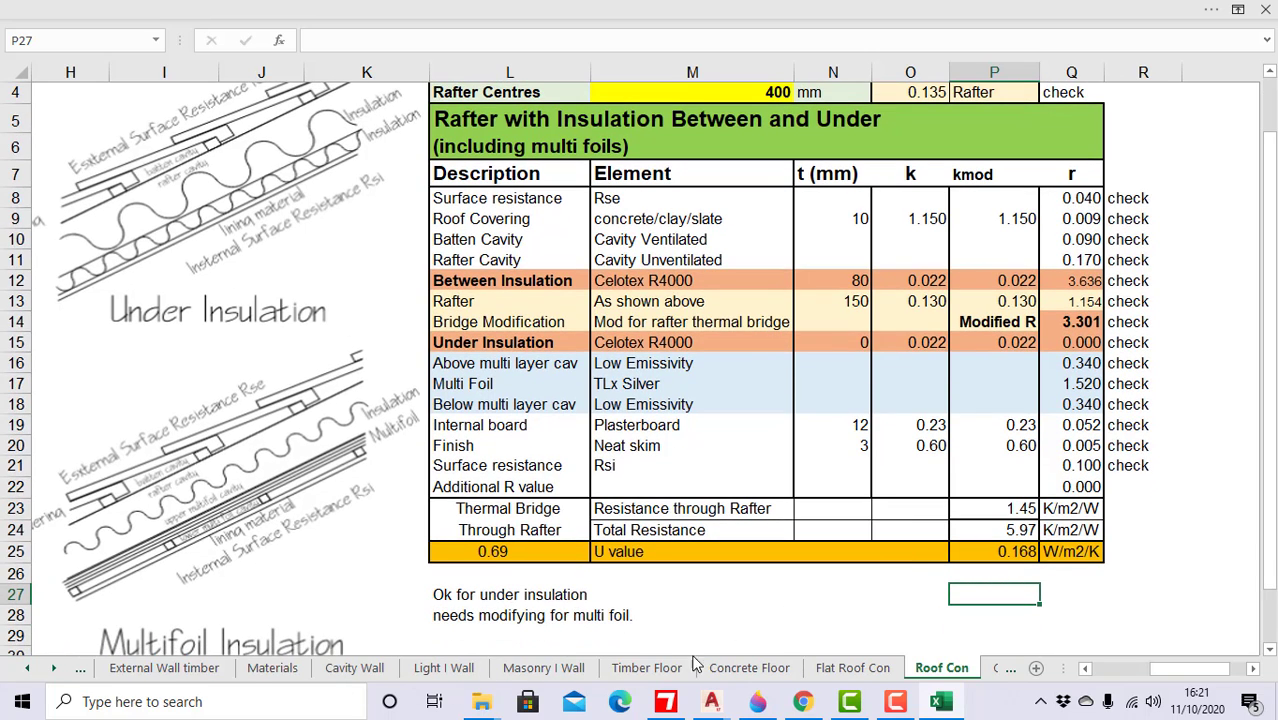
scroll(787, 644, "up", 1)
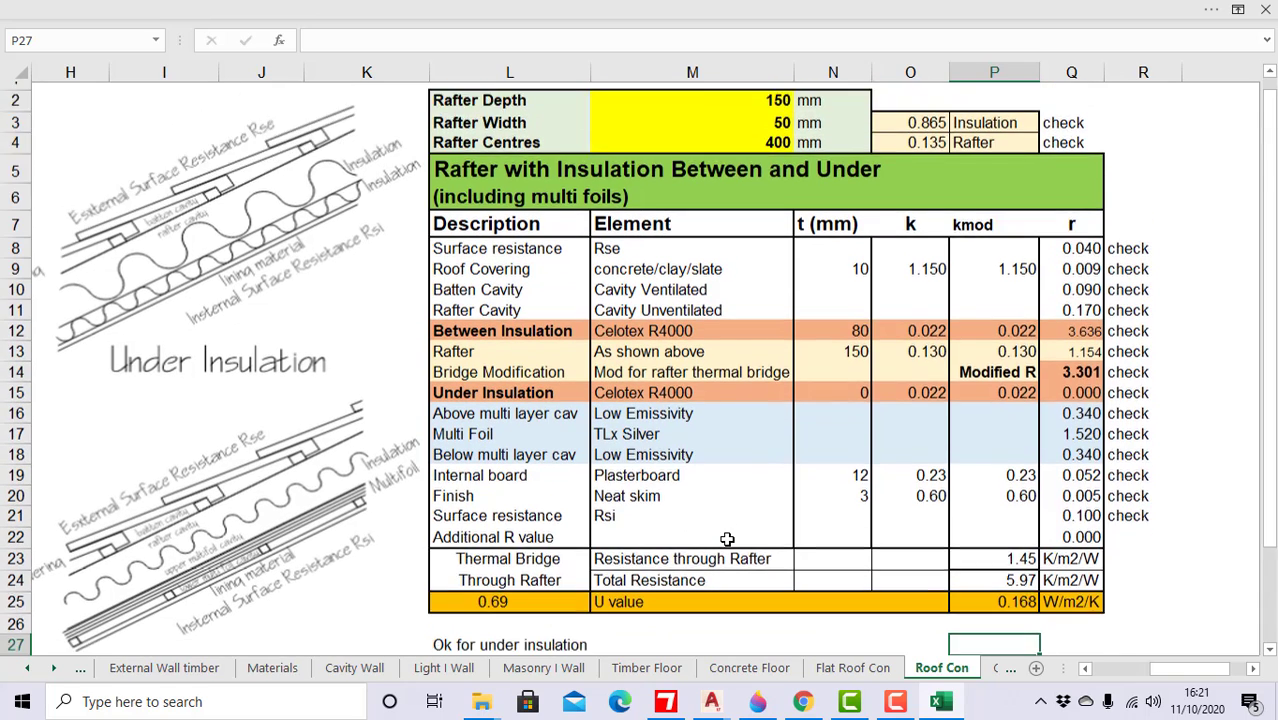
scroll(727, 539, "down", 2)
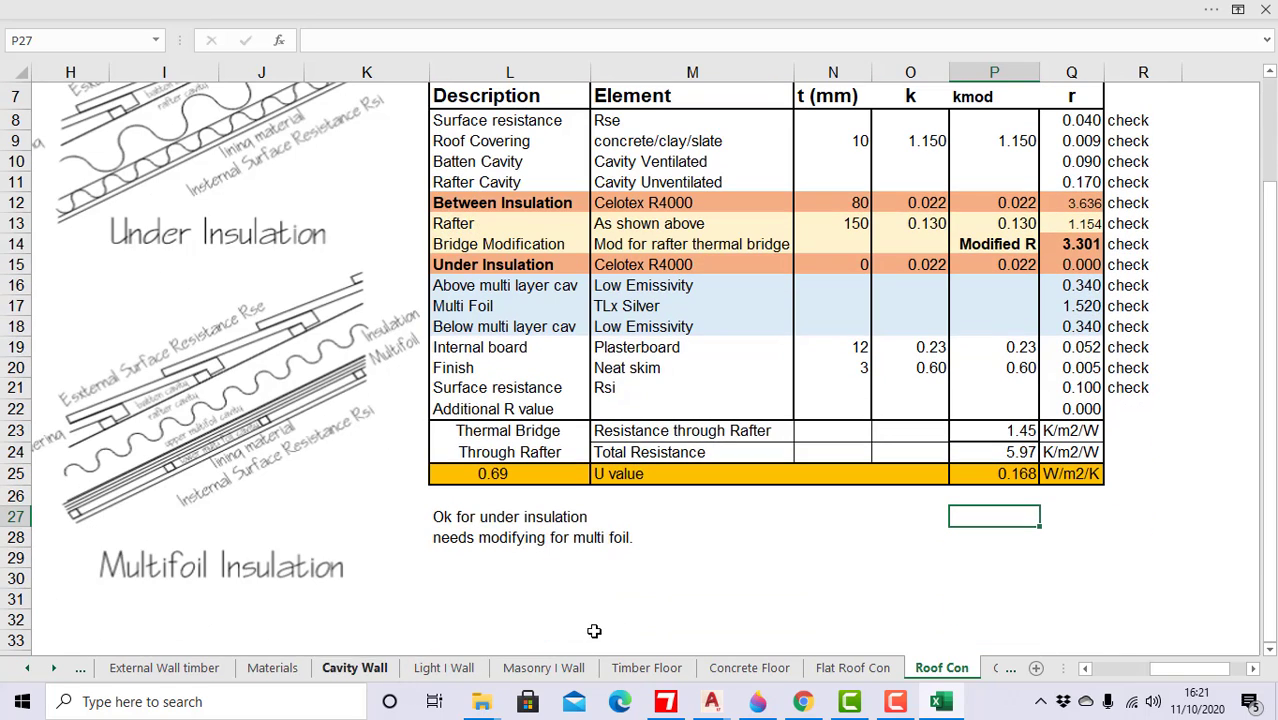
scroll(776, 577, "up", 1)
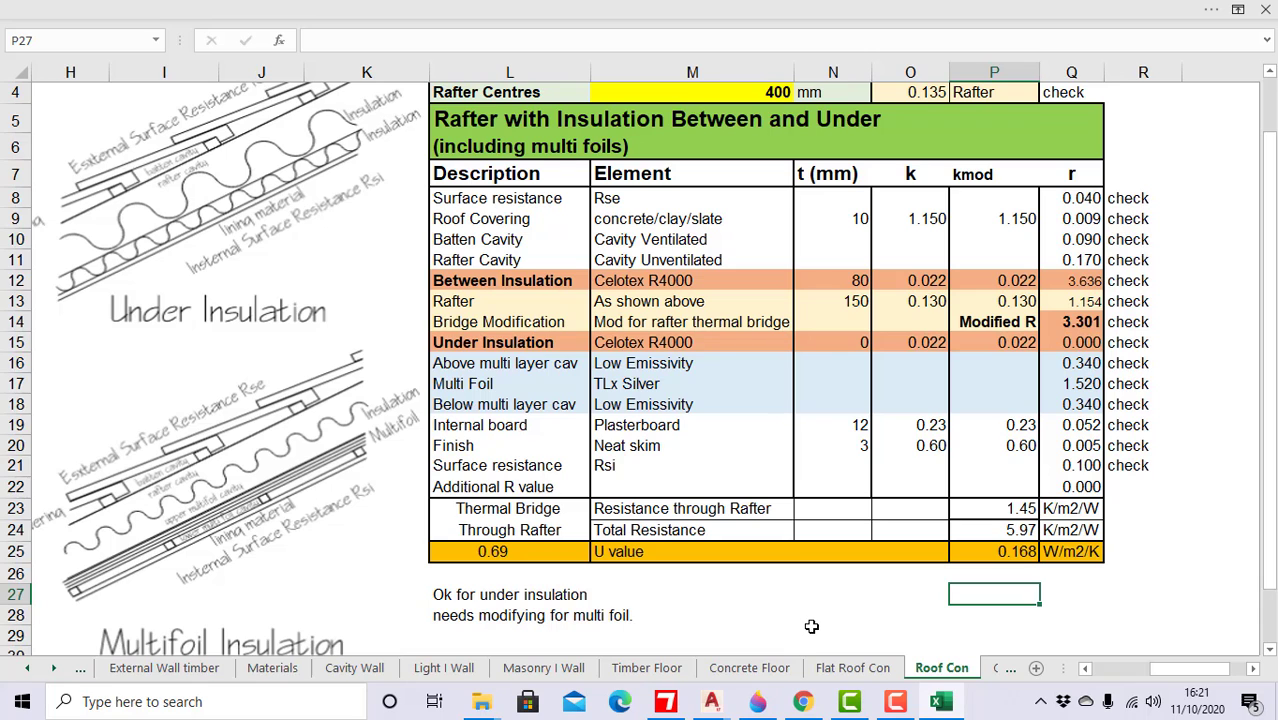
scroll(811, 626, "up", 1)
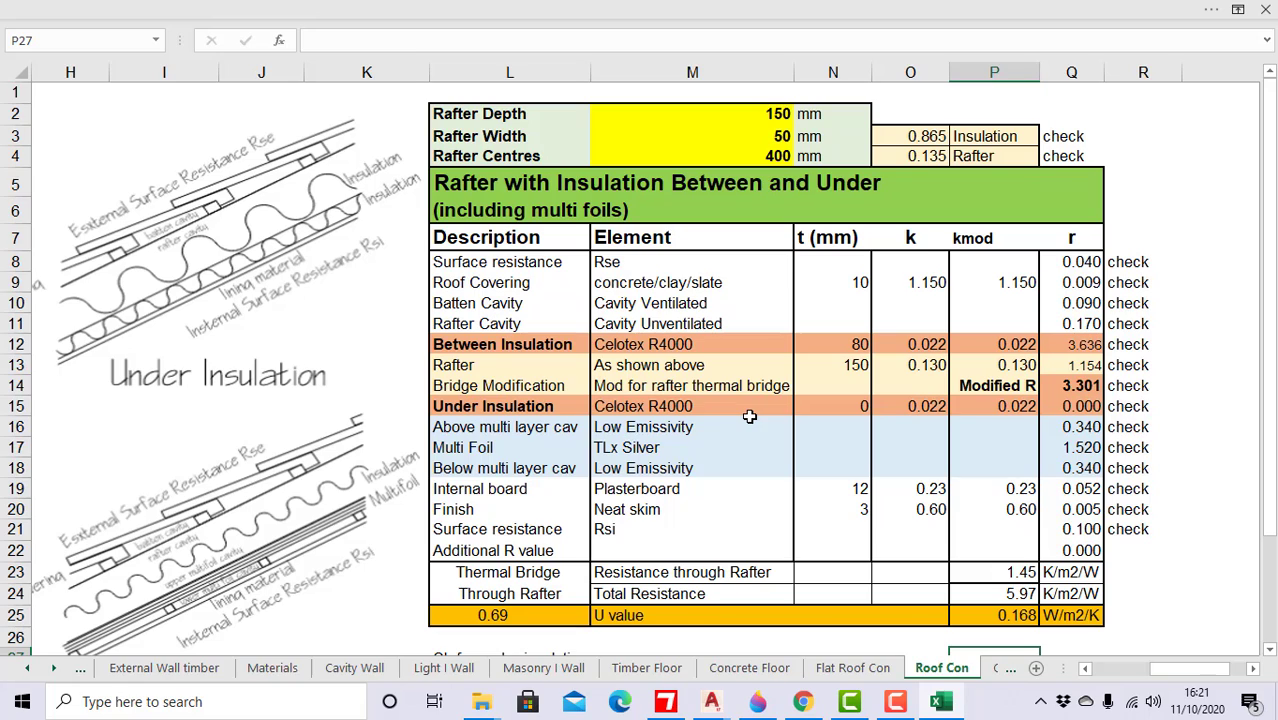
Step: Switch to BuildDesk U 3.4 to view its horizontal roof component calculation, and return to the Excel workbook
left_click(666, 703)
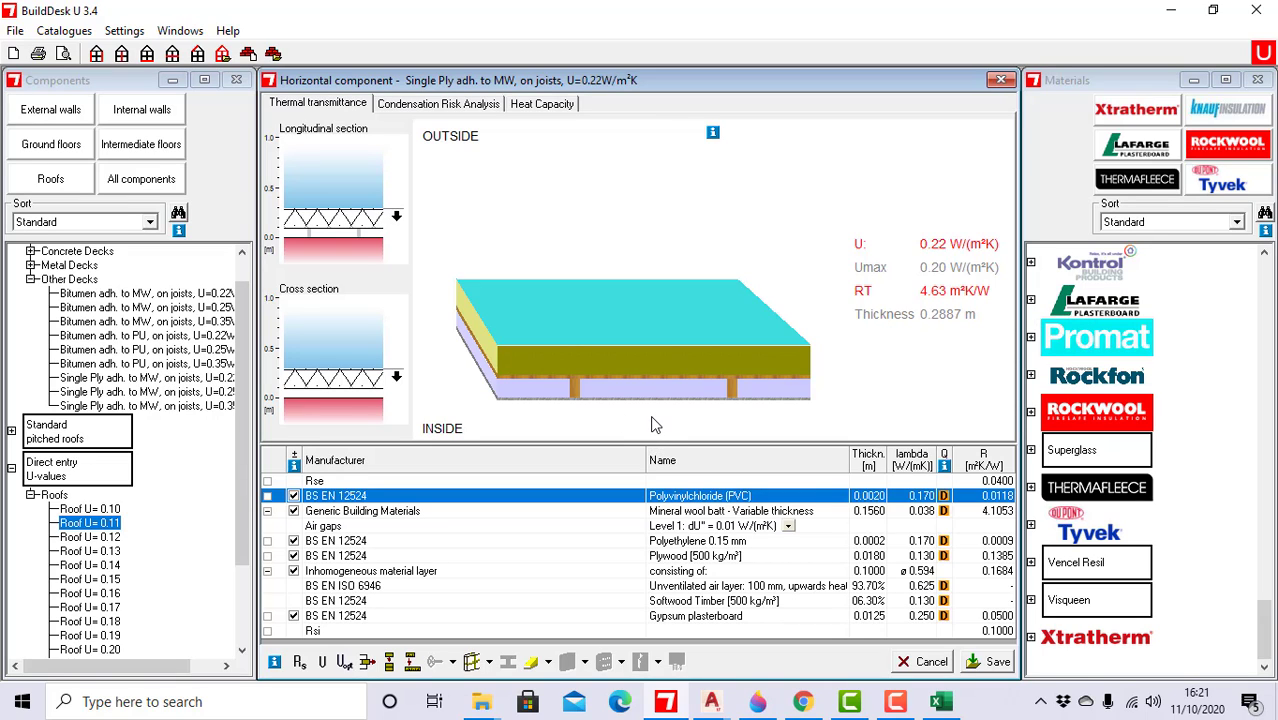
left_click(940, 701)
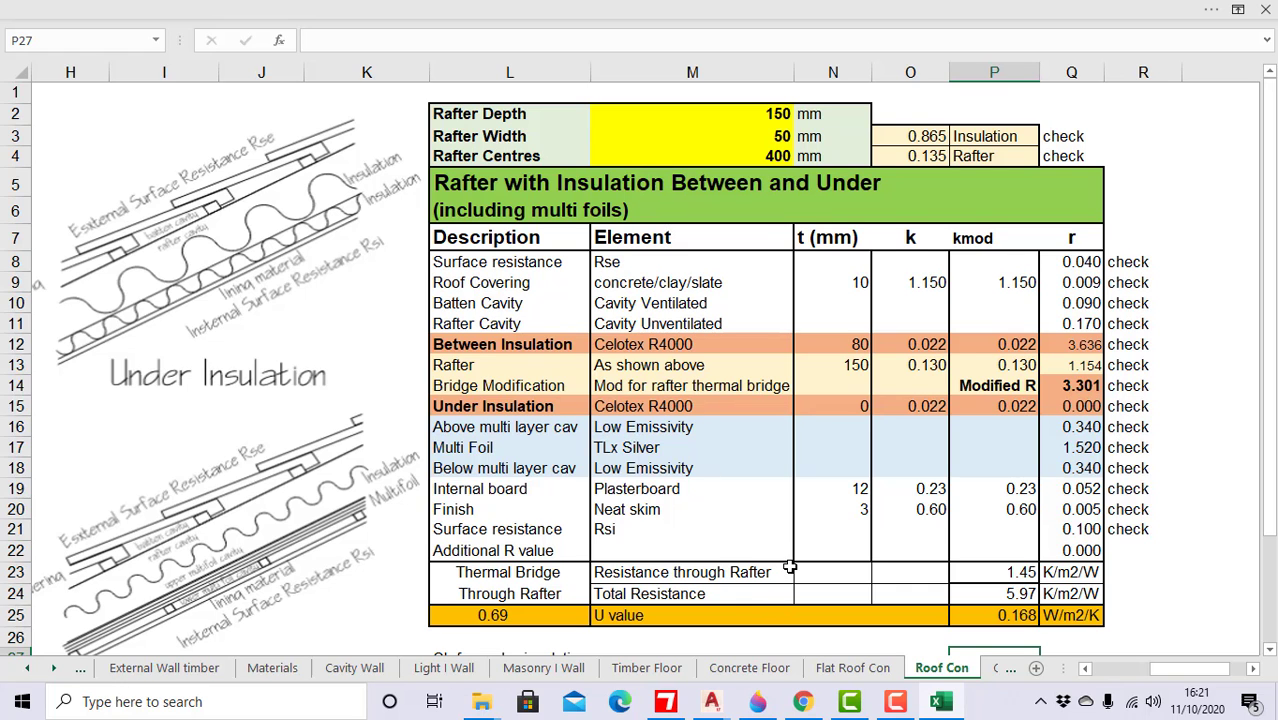
scroll(790, 566, "down", 1)
scroll(790, 560, "up", 1)
Step: Open the Cavity Wall sheet and bring the whole External Wall table into view beside its section diagram
left_click(355, 668)
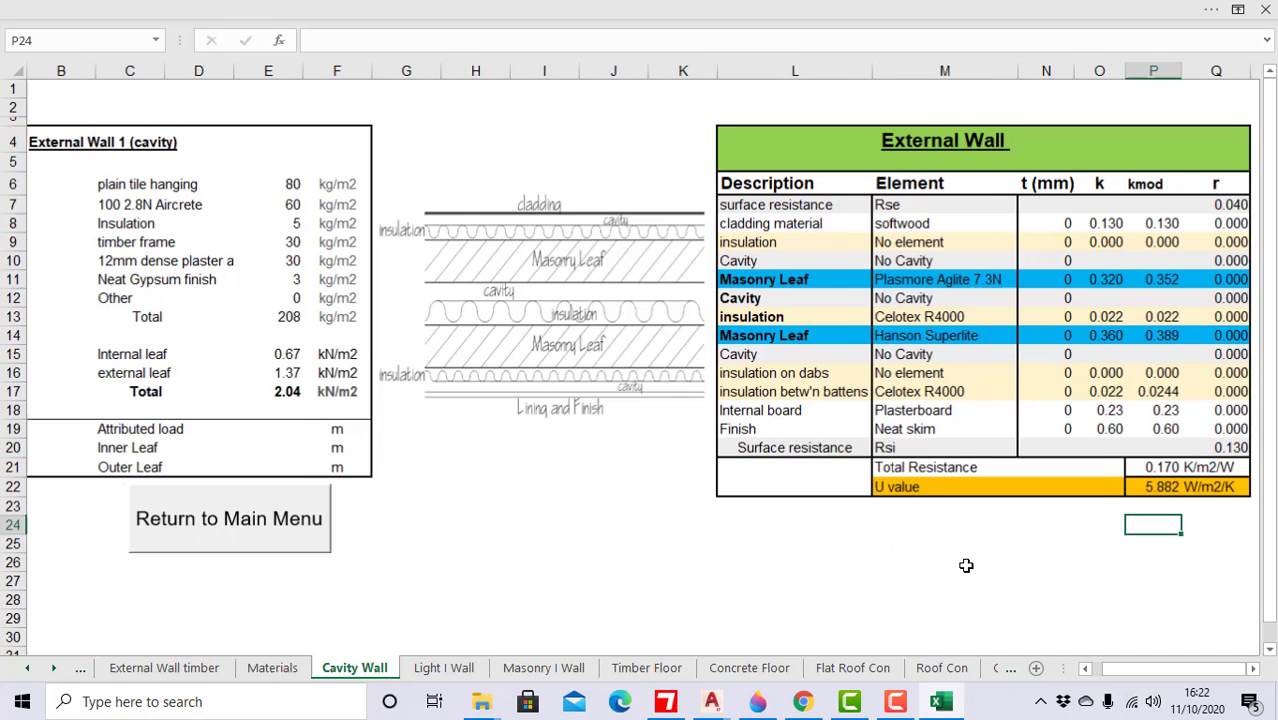
scroll(966, 566, "up", 1, "ctrl")
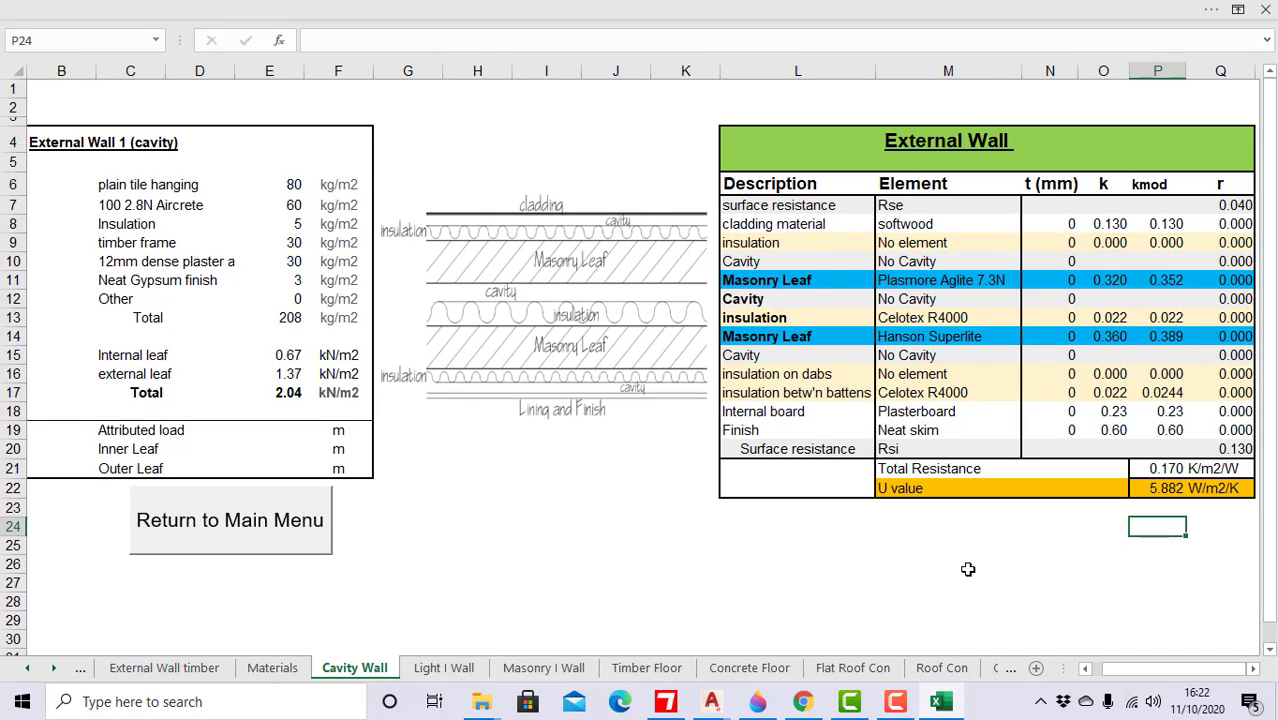
scroll(966, 568, "up", 2, "ctrl")
left_click_drag(1140, 677, 1186, 678)
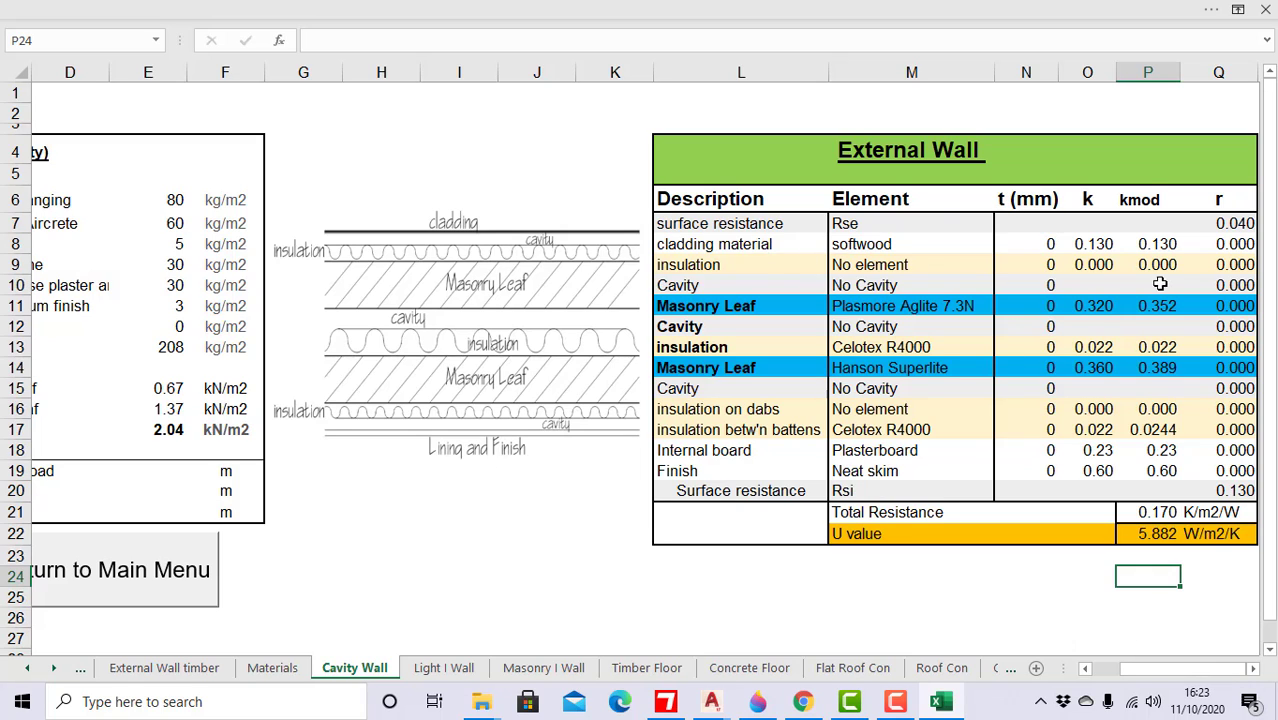
left_click(1249, 639)
key("Right")
key("Right")
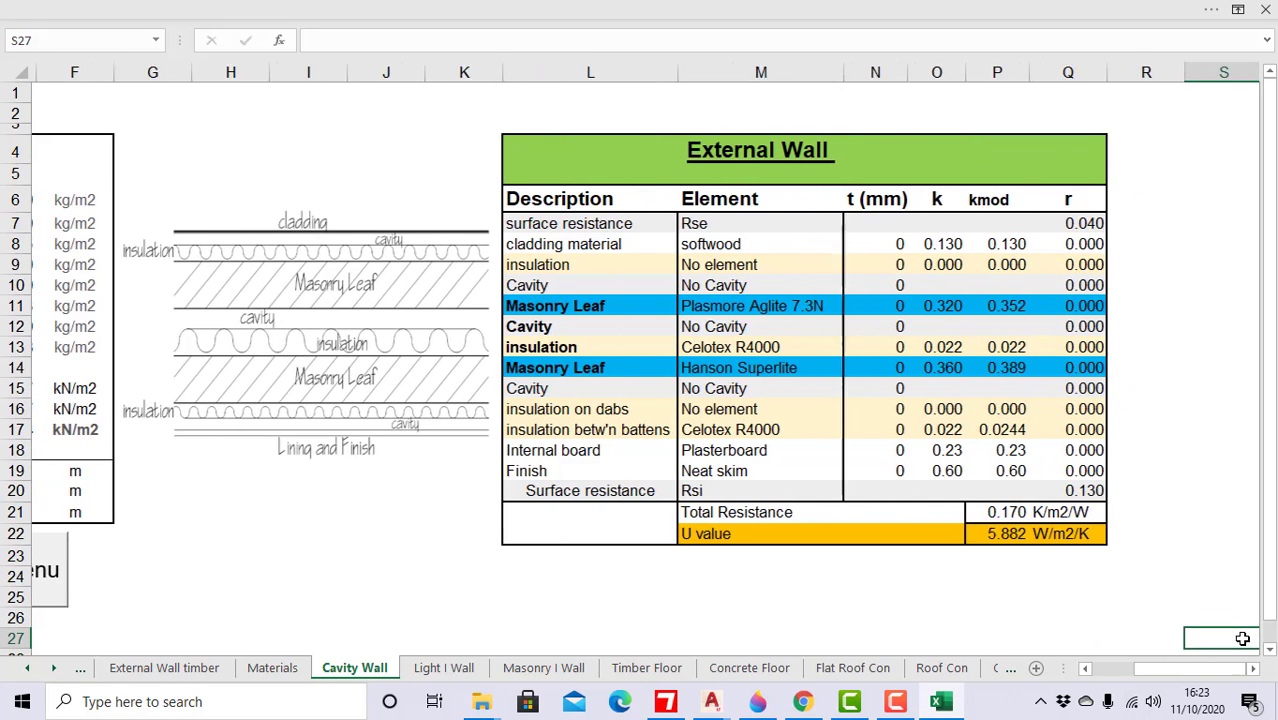
key("Right")
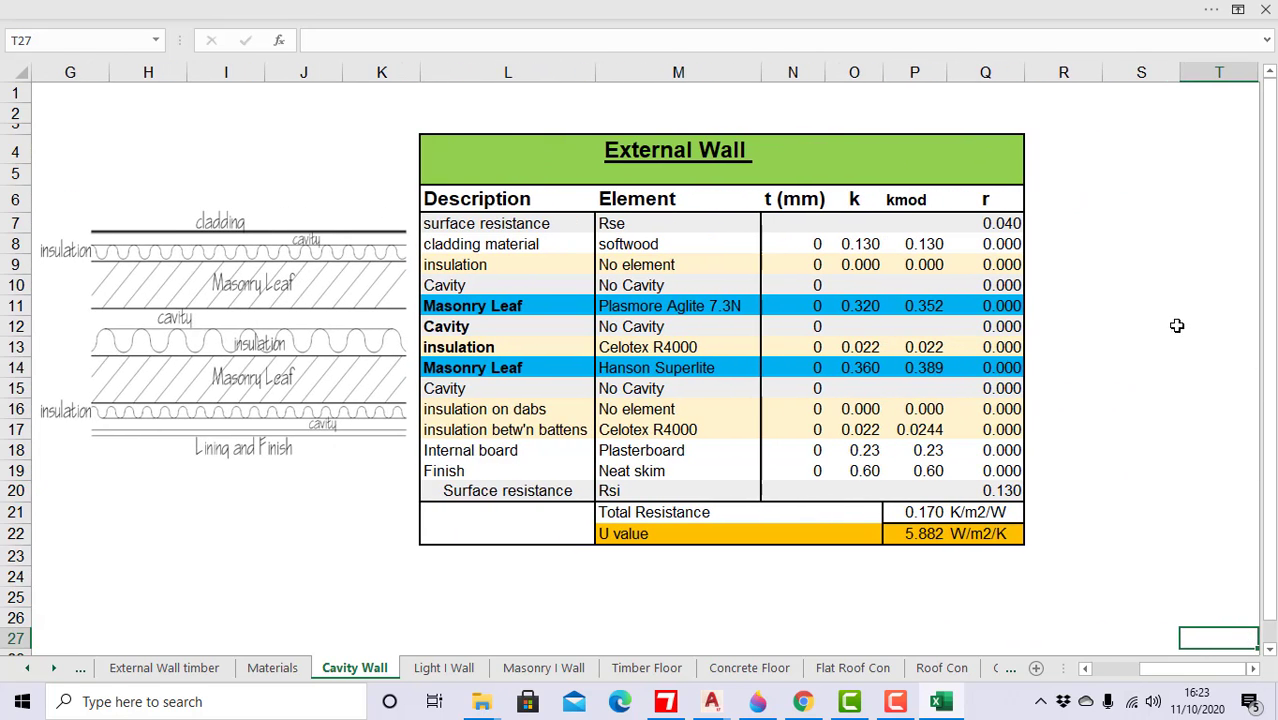
left_click(1108, 320)
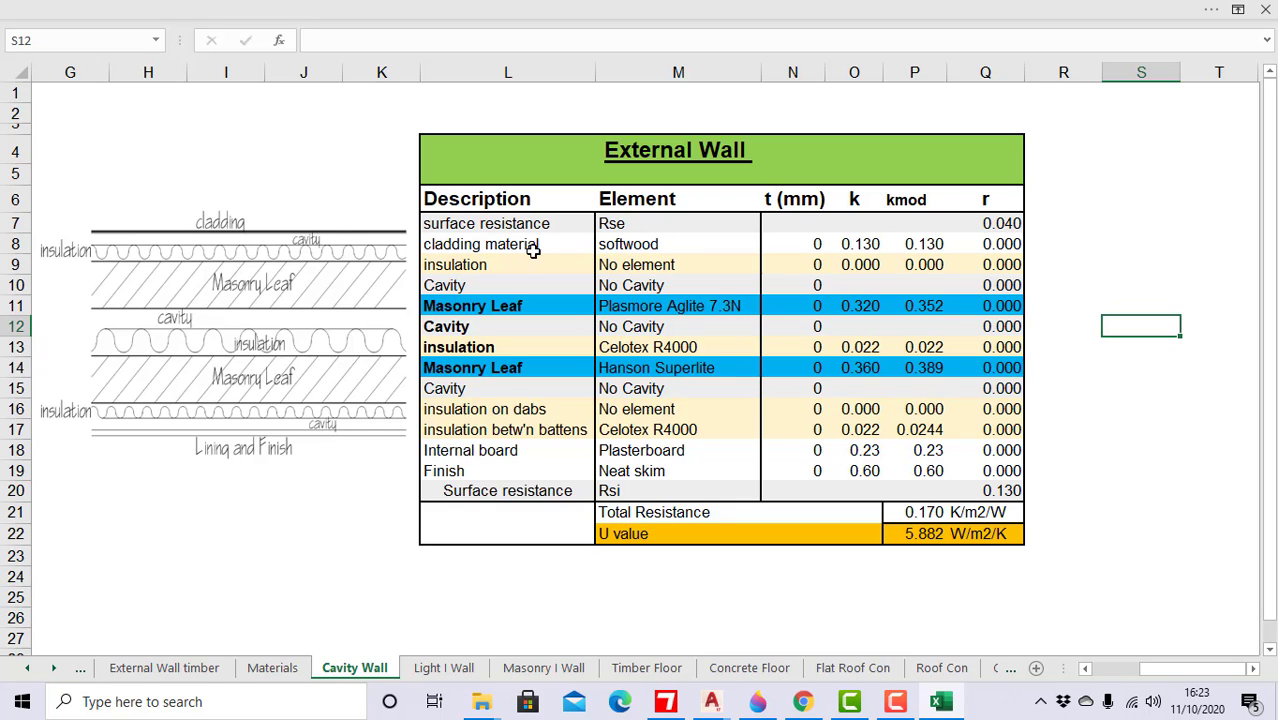
Step: Set the External Wall cladding material to render with a thickness of 30 mm
left_click(682, 247)
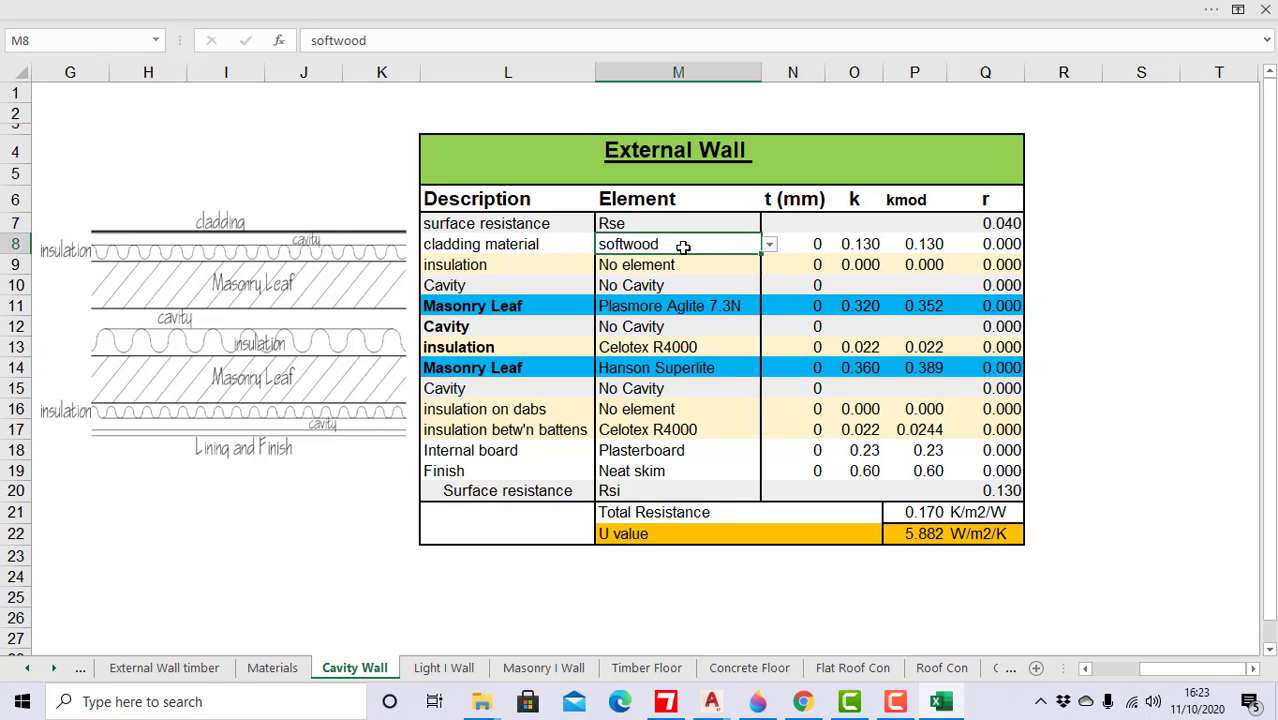
left_click(768, 245)
left_click(605, 327)
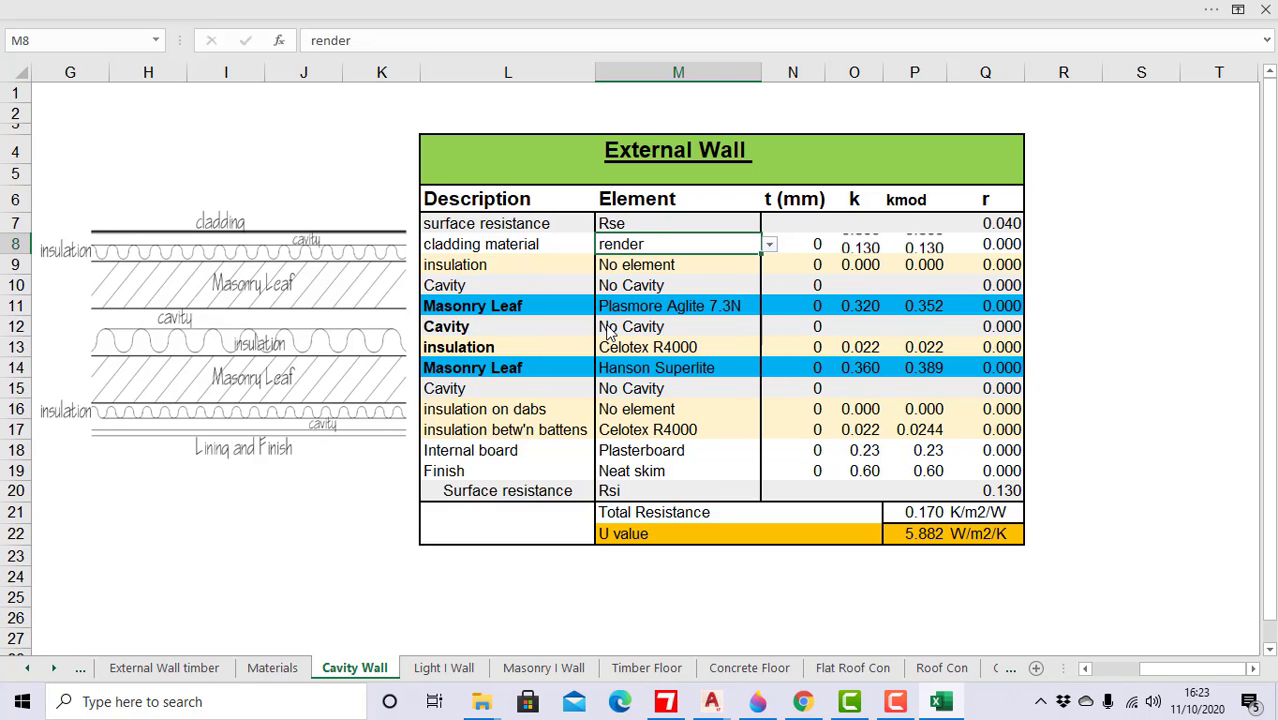
left_click(813, 243)
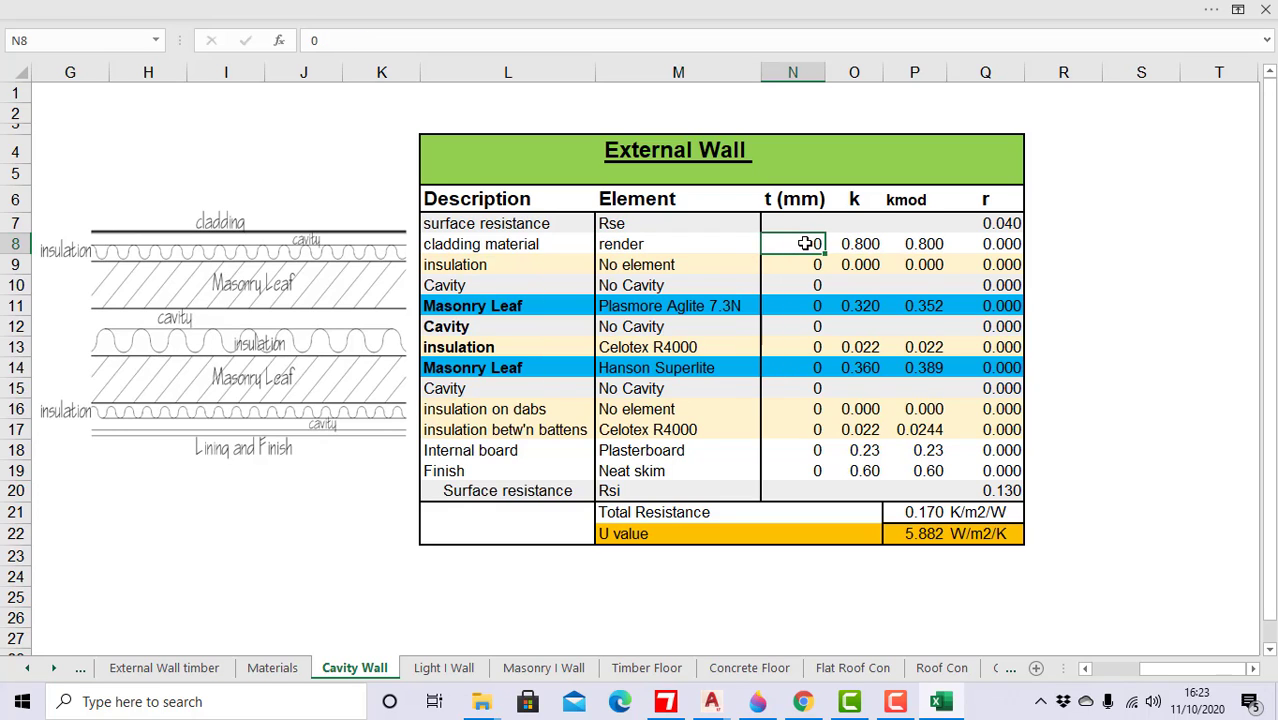
type("30")
key("Return")
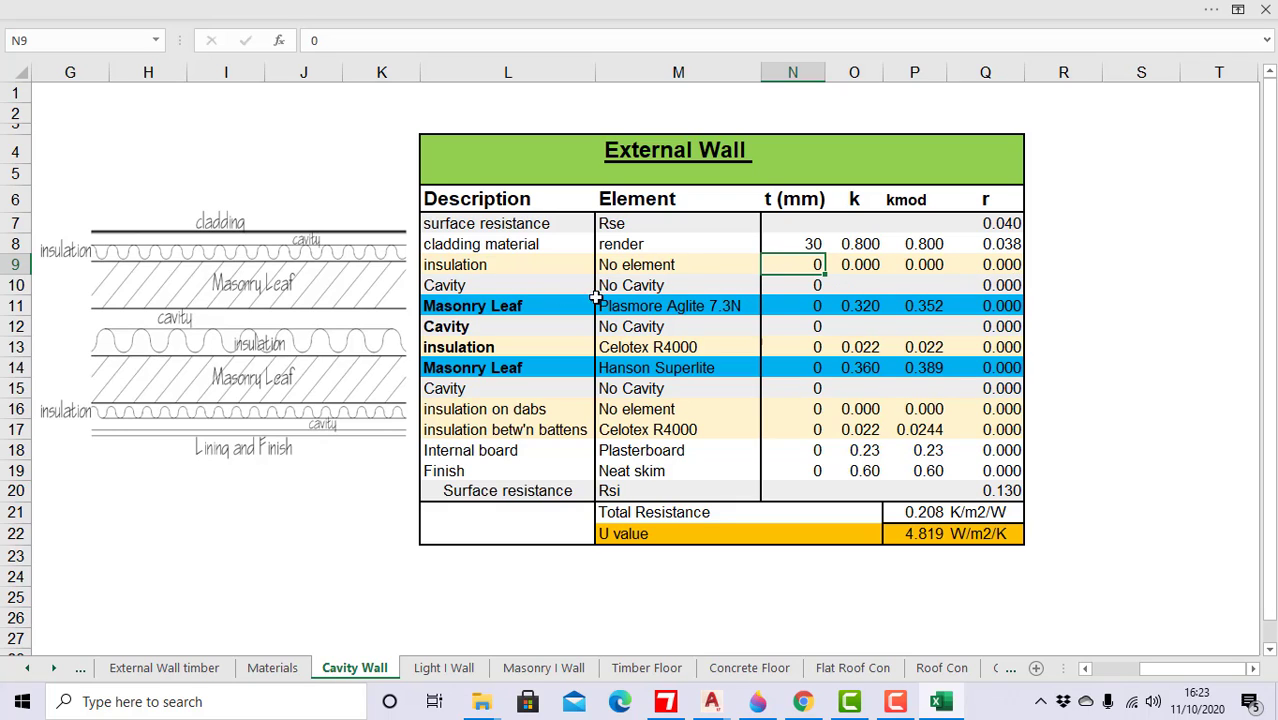
Step: Change the outer Masonry Leaf element to Plasmor Stranligte 7.3N
left_click(746, 309)
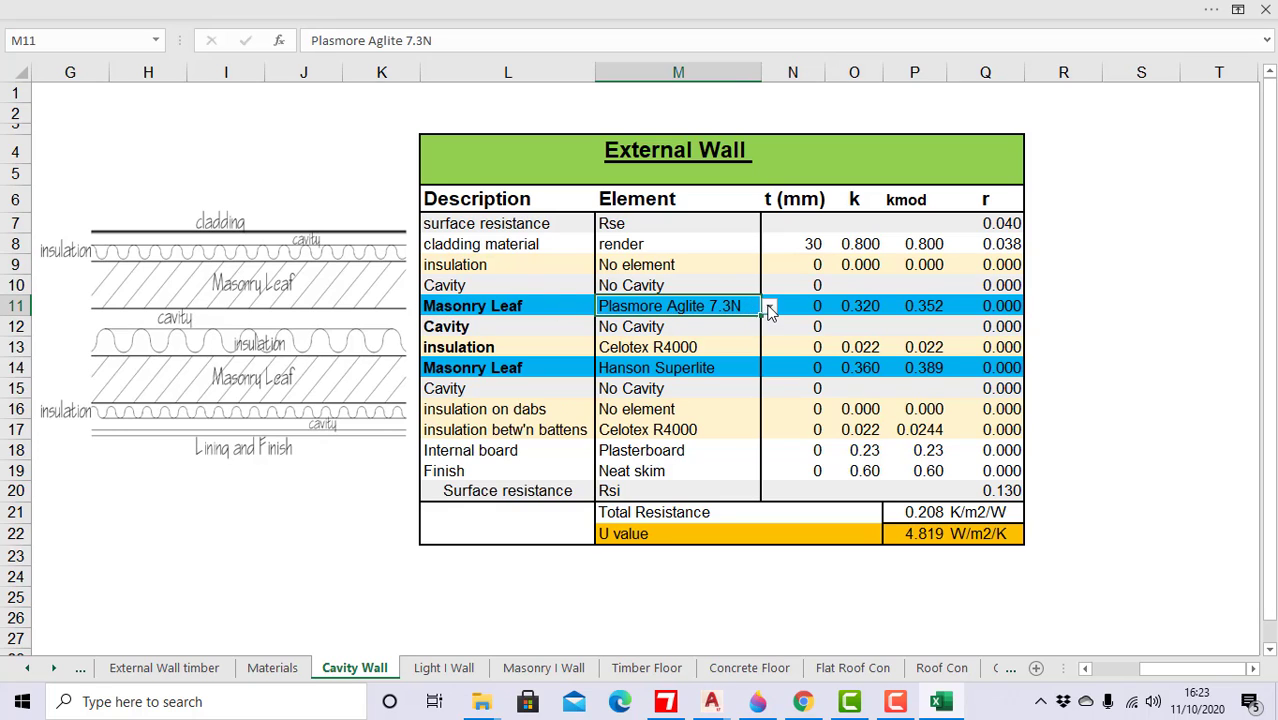
left_click(769, 308)
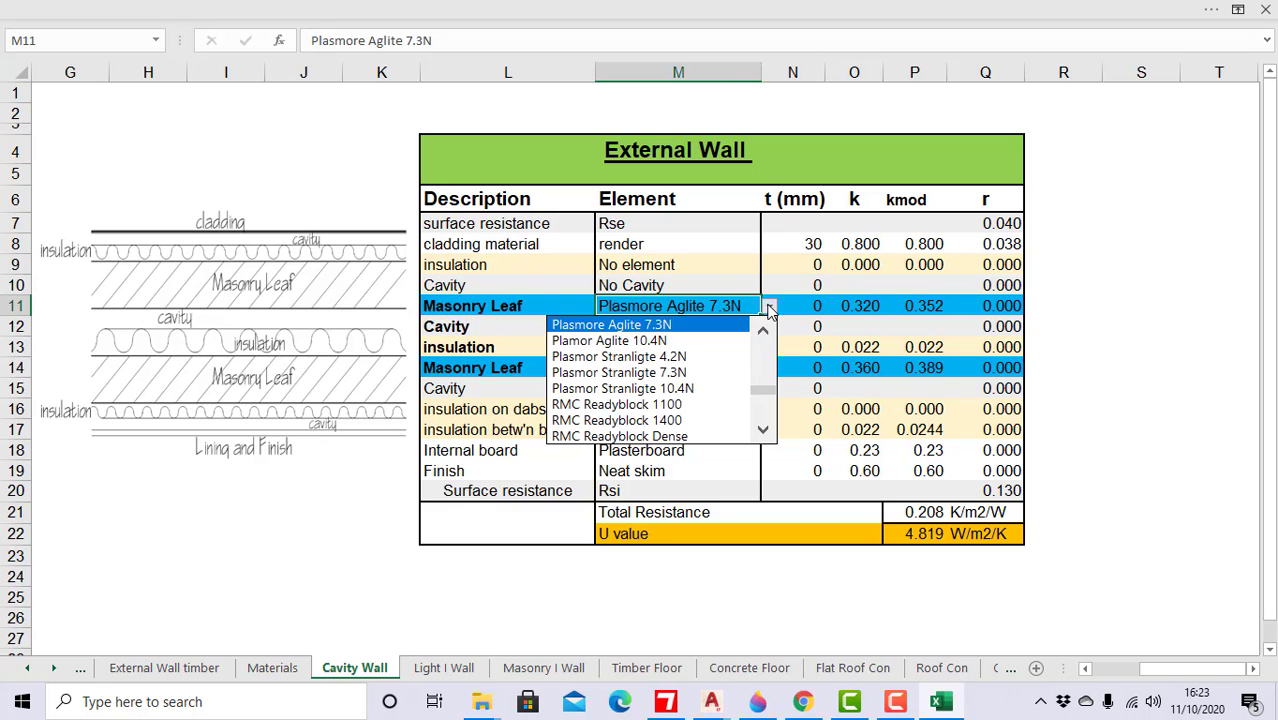
left_click(762, 430)
left_click(762, 430)
left_click_drag(763, 432, 763, 432)
left_click_drag(763, 340, 763, 340)
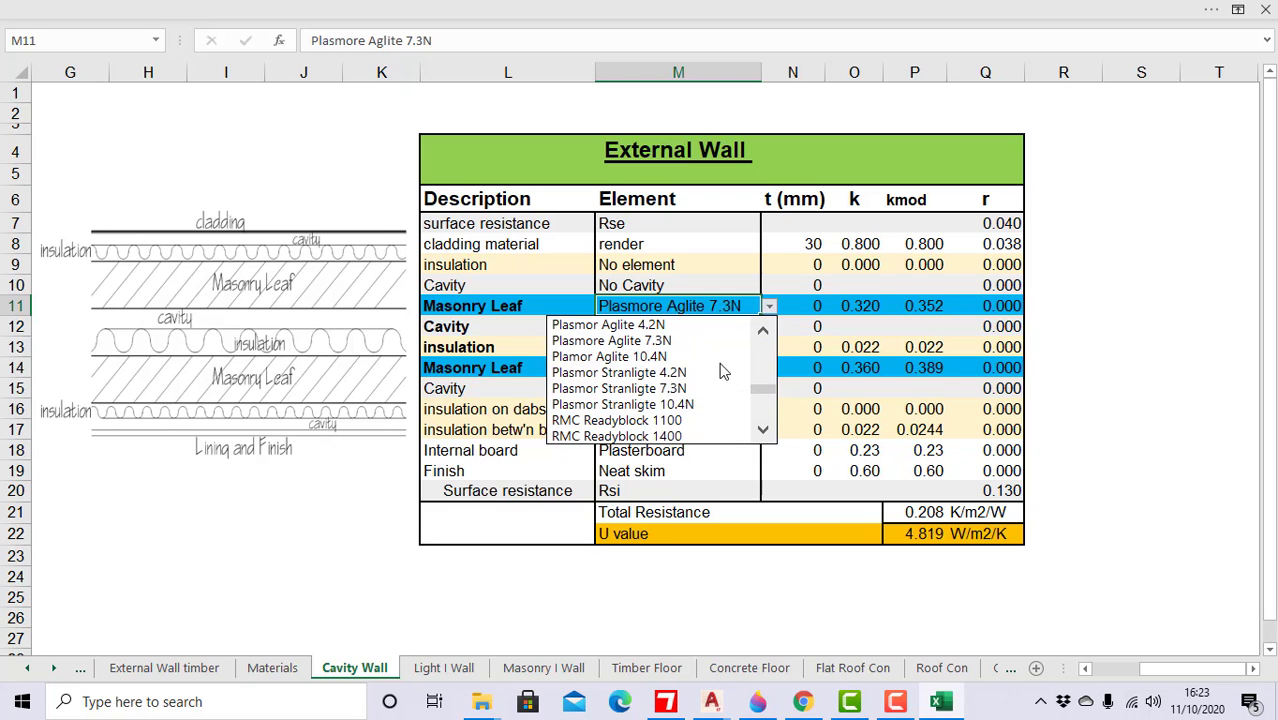
left_click(648, 390)
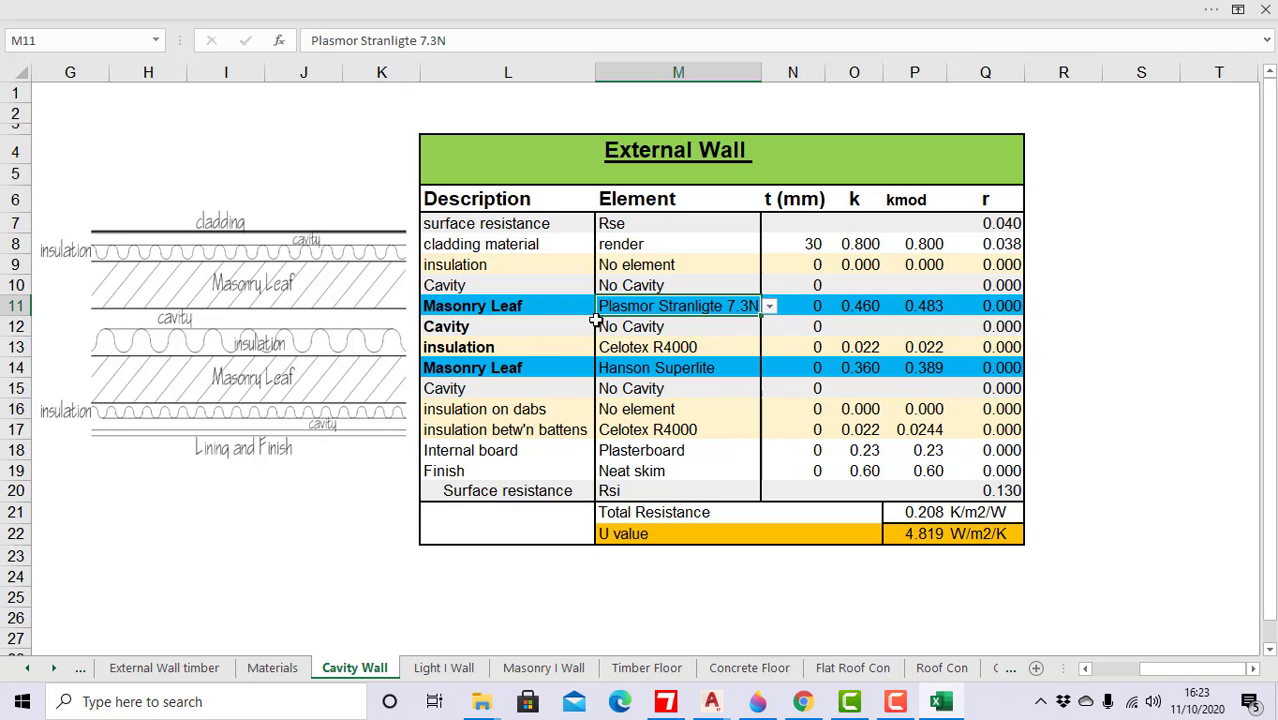
Step: Set the cavity between the two masonry leaves to Cavity Unventilated
left_click(634, 326)
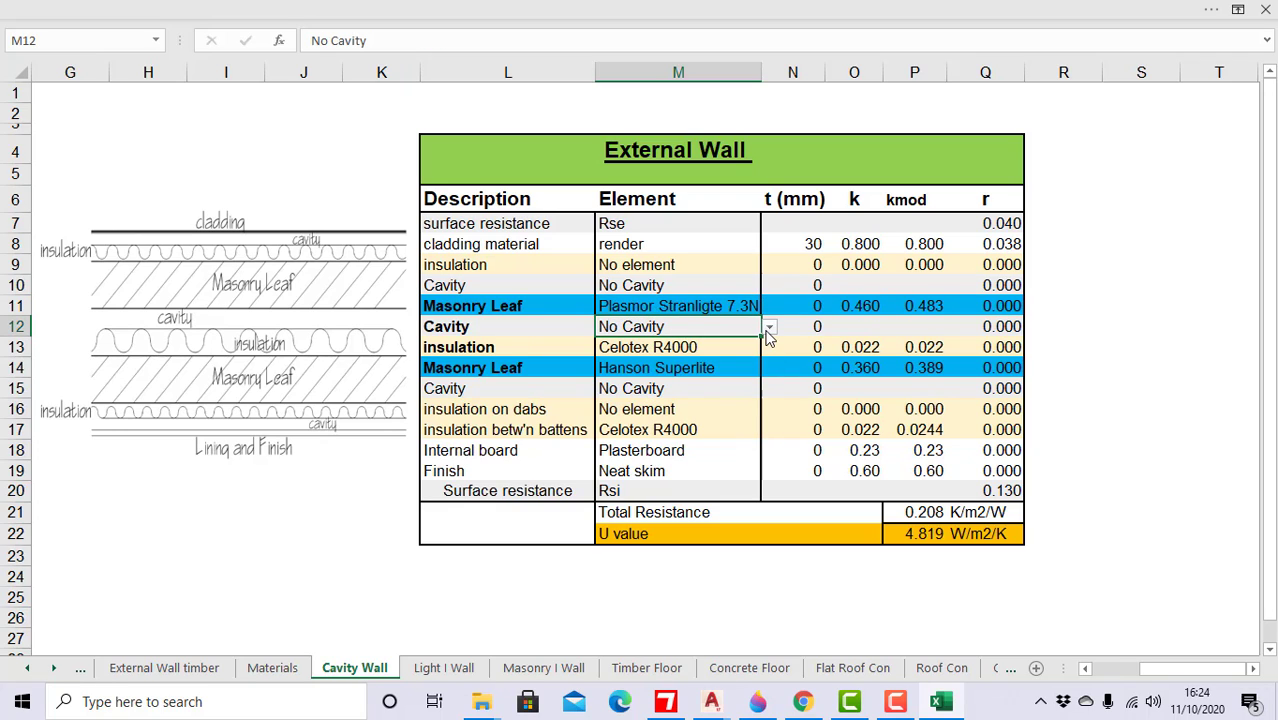
left_click(769, 328)
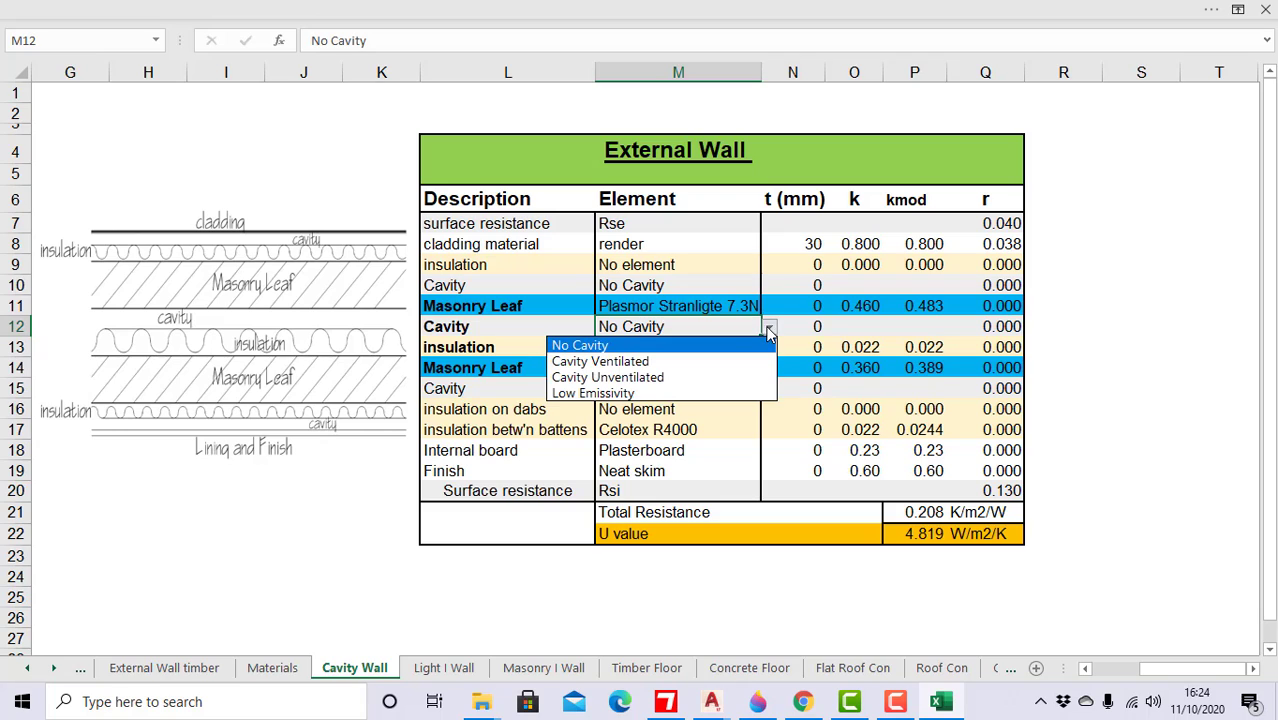
left_click(669, 376)
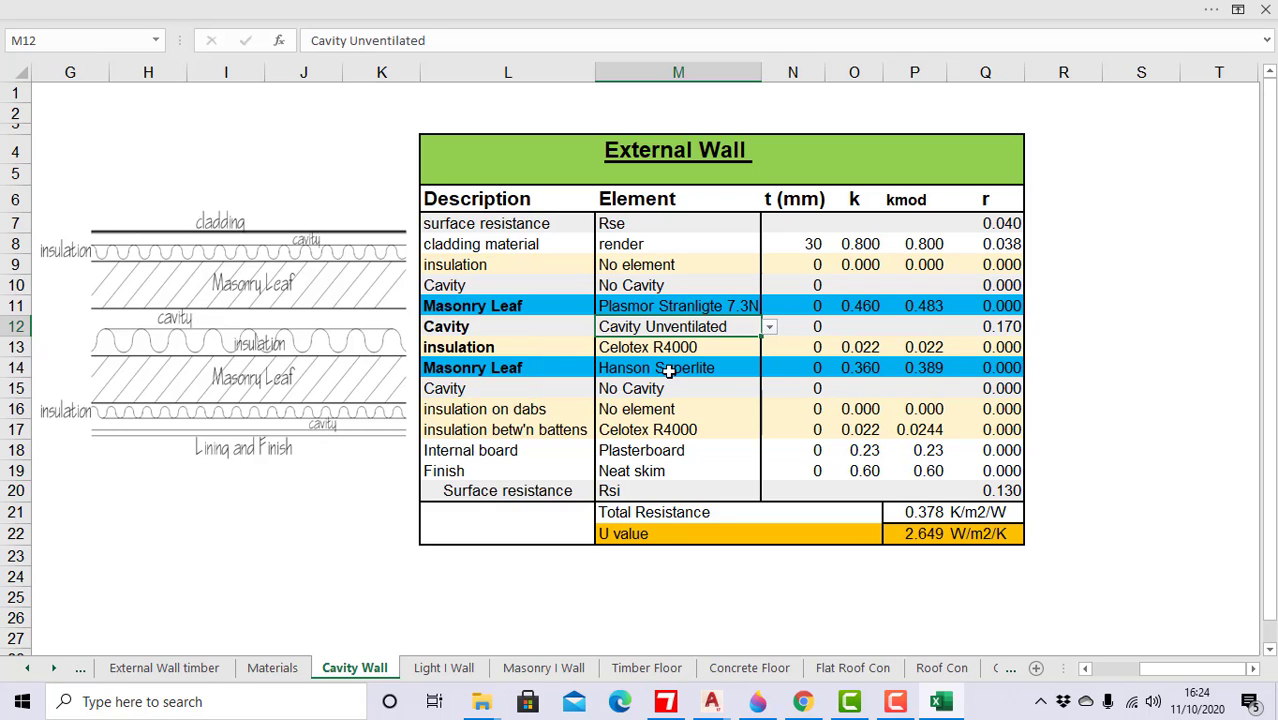
left_click(657, 347)
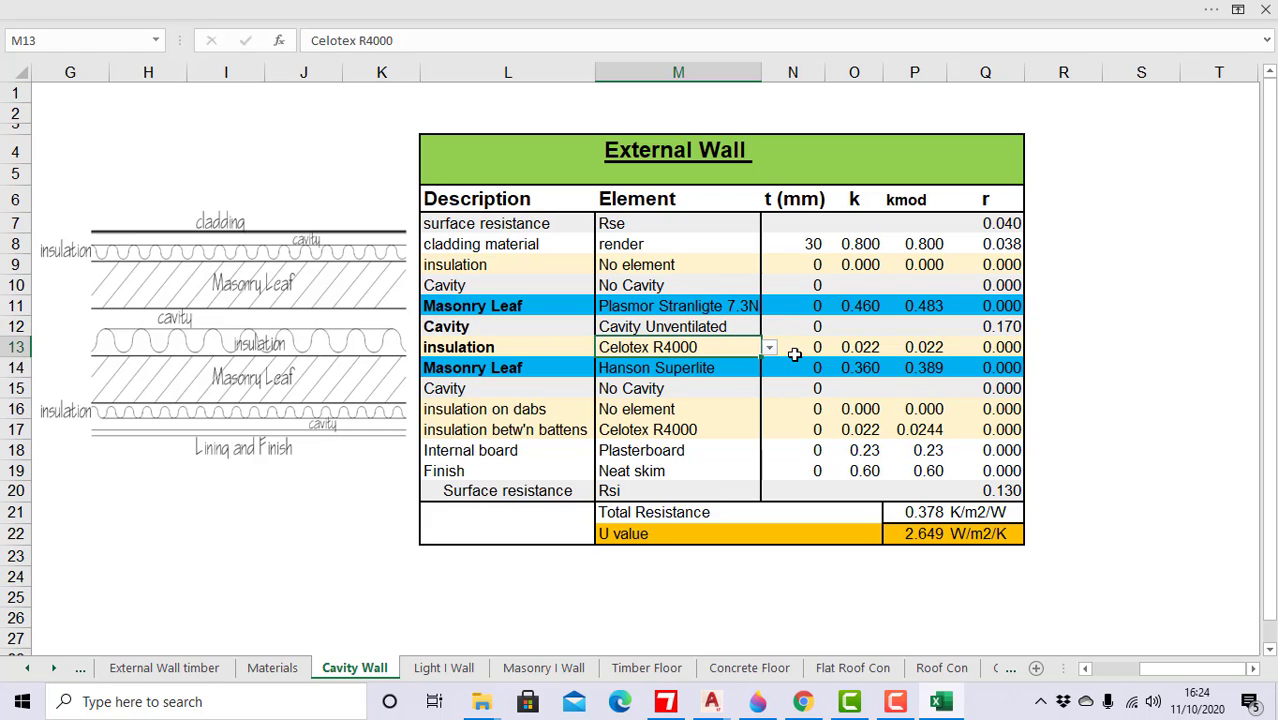
Step: Set the outer masonry leaf's thickness to 100 mm and the Celotex R4000 cavity insulation's thickness to 50 mm
left_click(807, 306)
type("1")
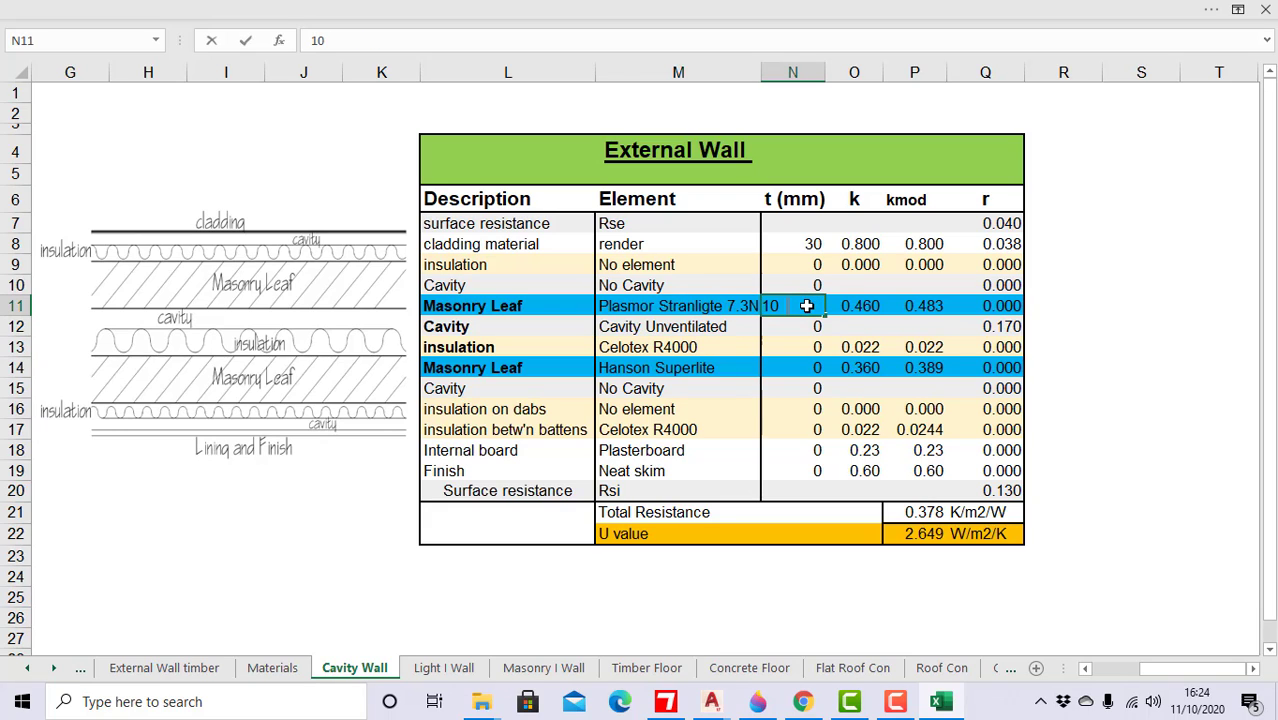
type("00")
key("Return")
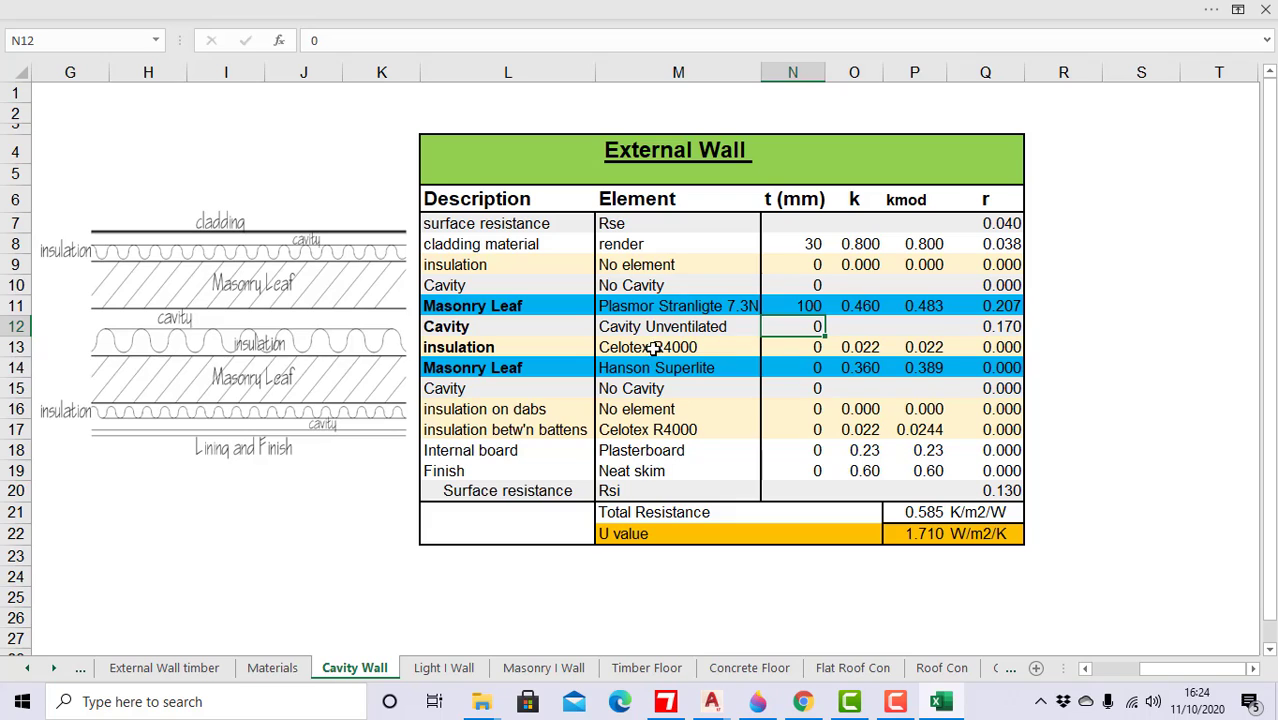
left_click(808, 349)
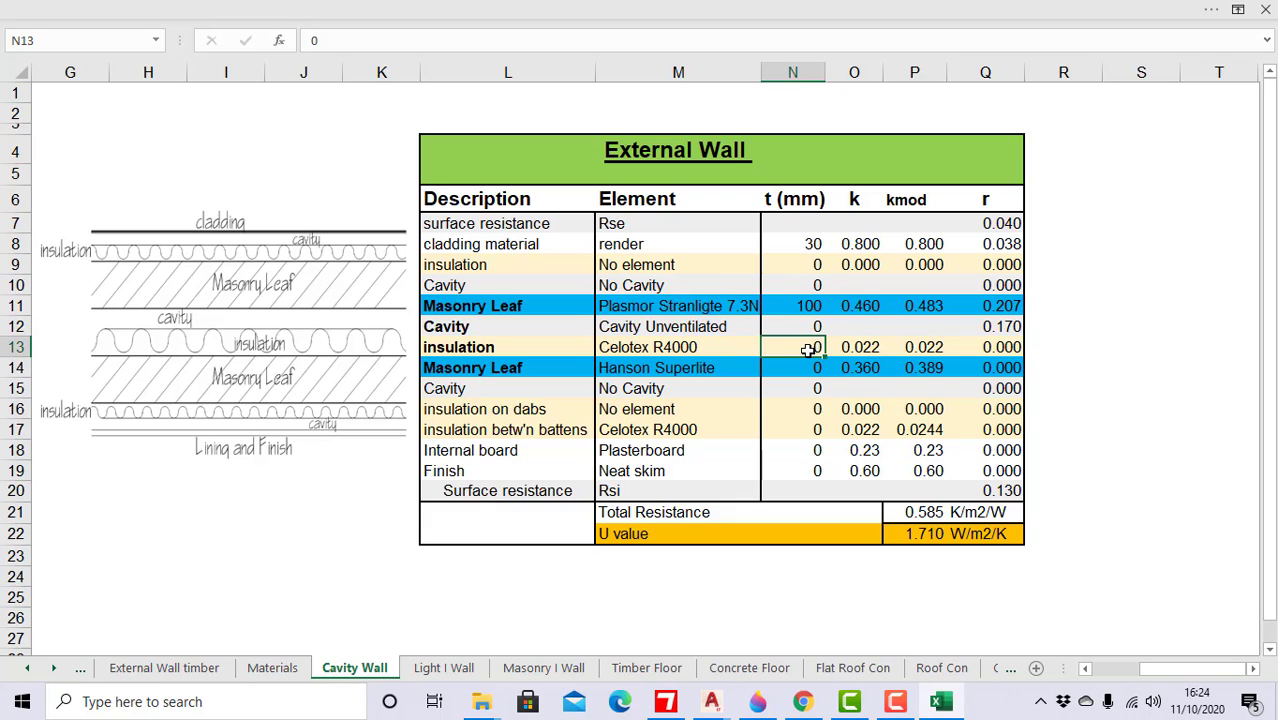
type("50")
key("Return")
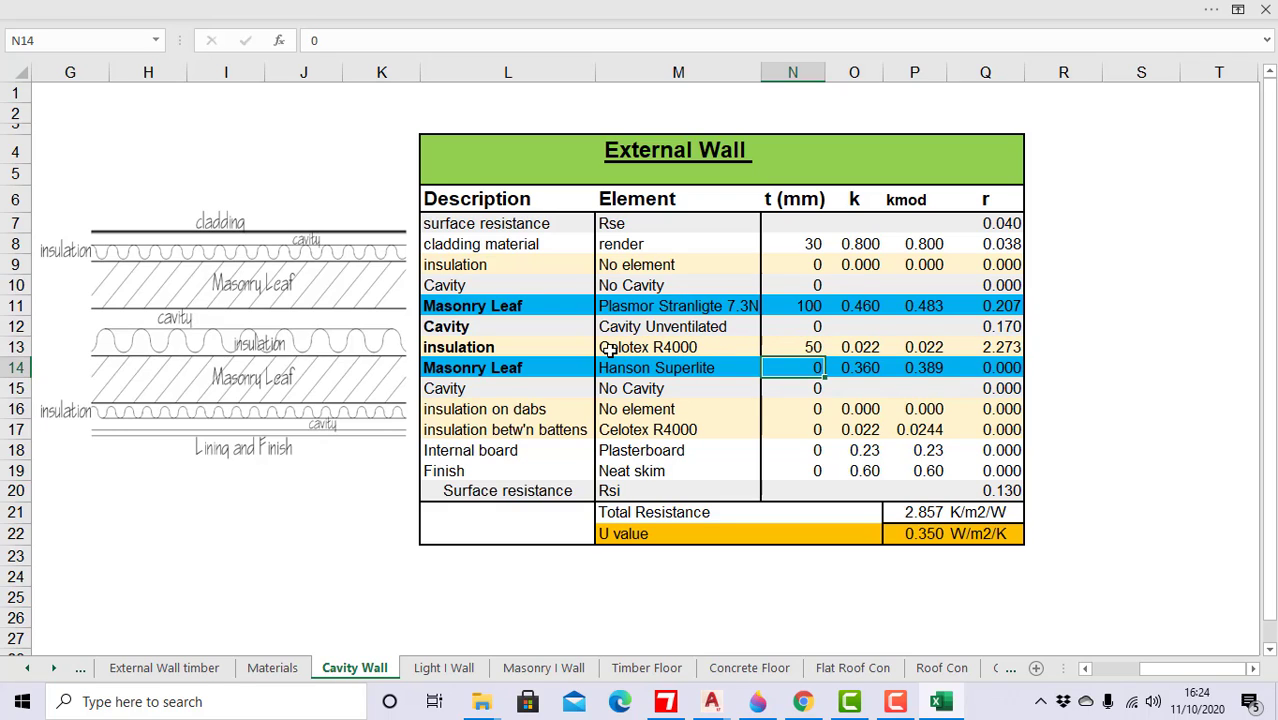
Step: Try No Cavity for the main cavity to compare the U value, and restore Cavity Unventilated
left_click(683, 327)
left_click(769, 327)
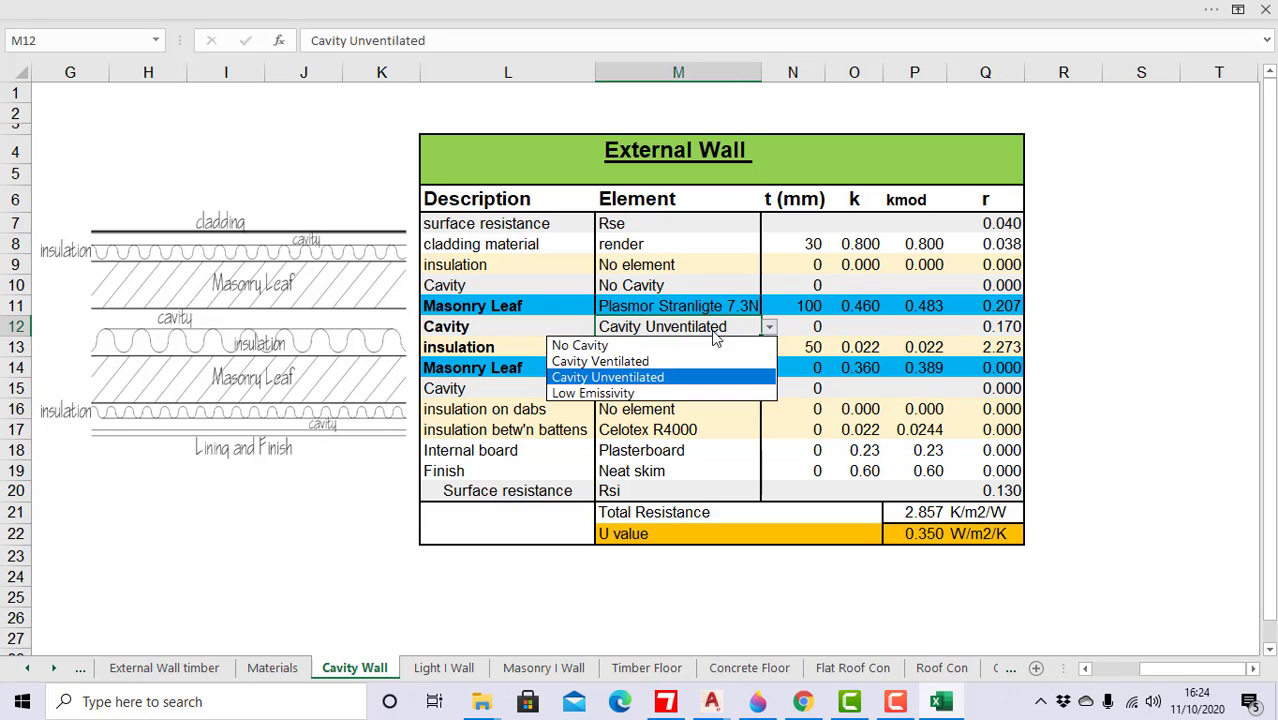
left_click(745, 342)
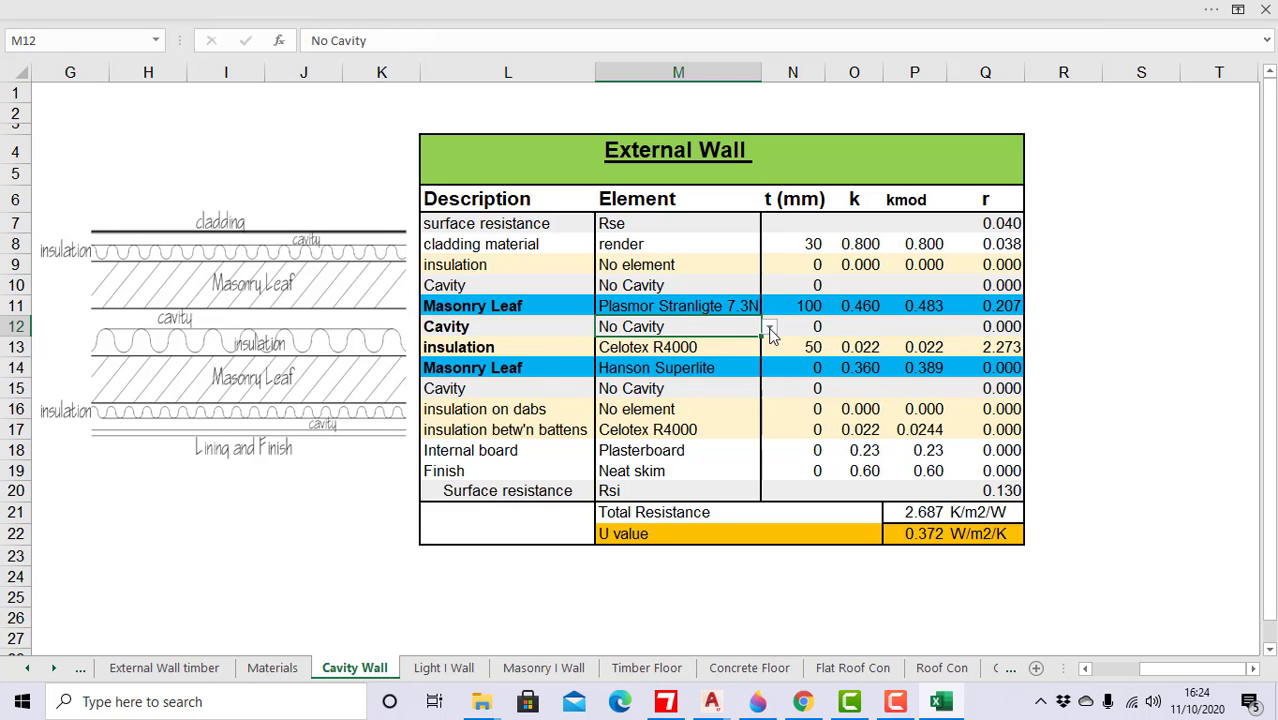
left_click(769, 328)
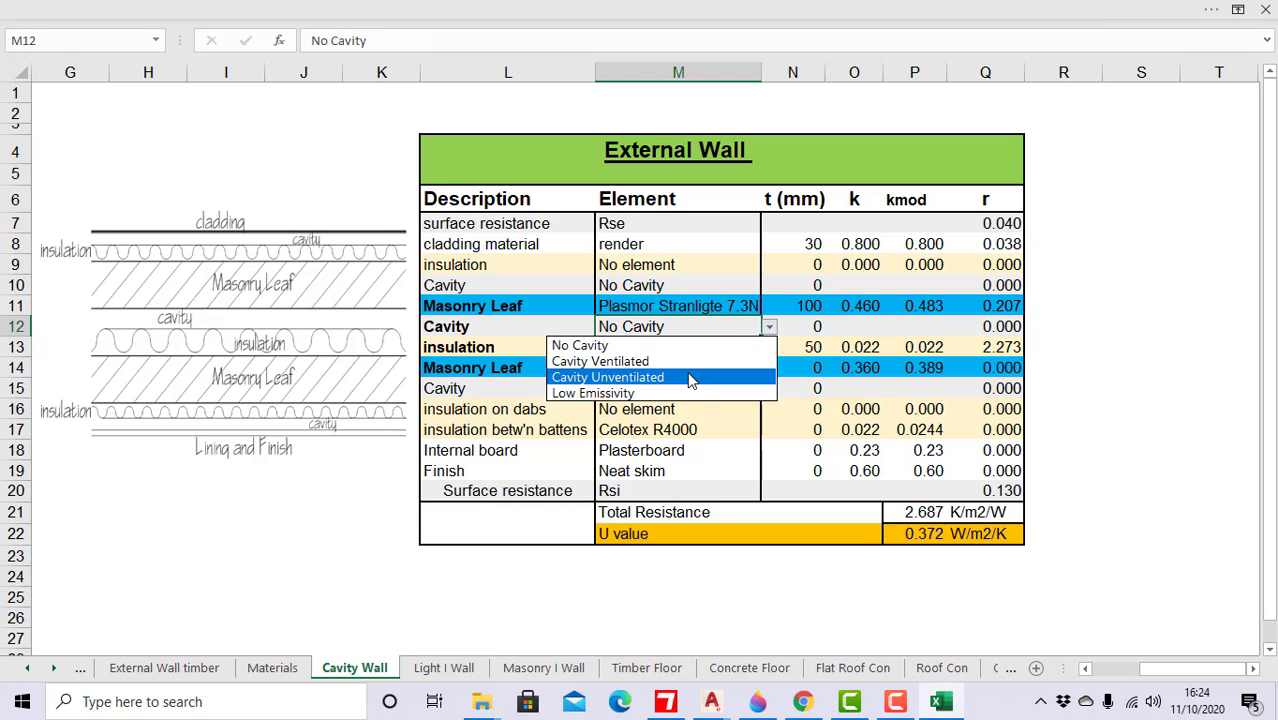
left_click(690, 377)
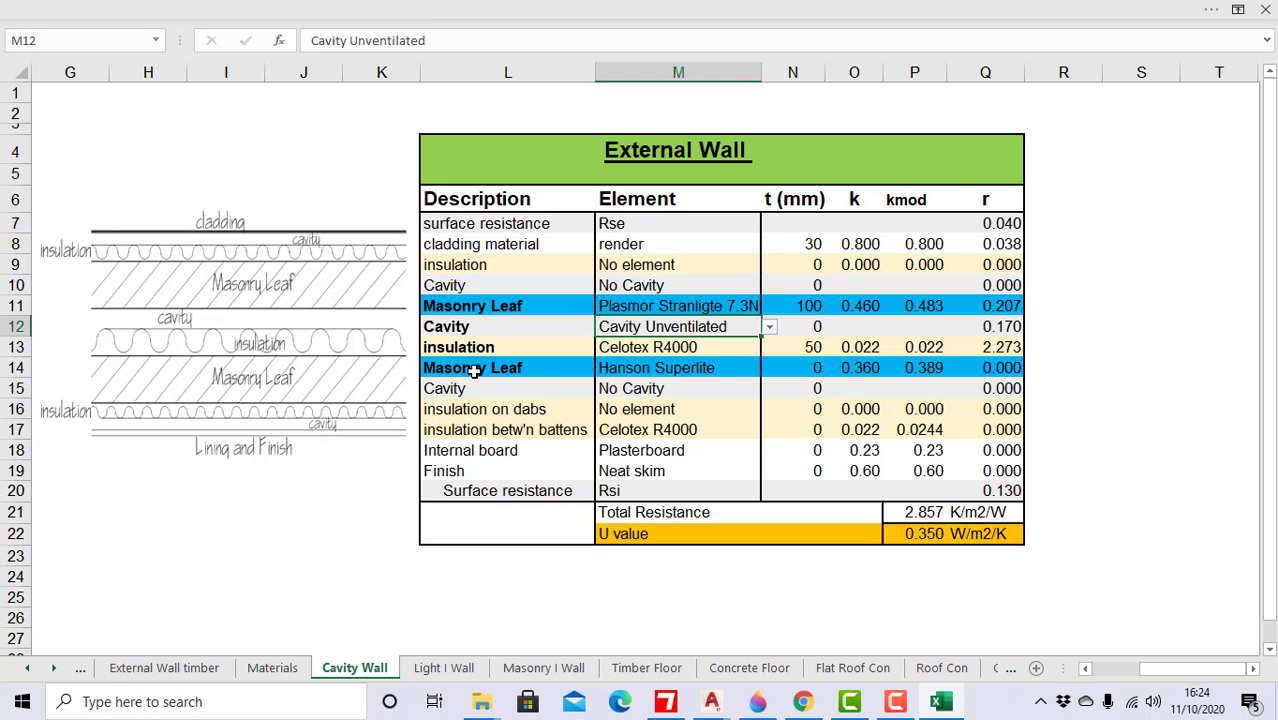
Step: Change the inner Masonry Leaf element to Celcon Shield and set its thickness to 100 mm
left_click(661, 371)
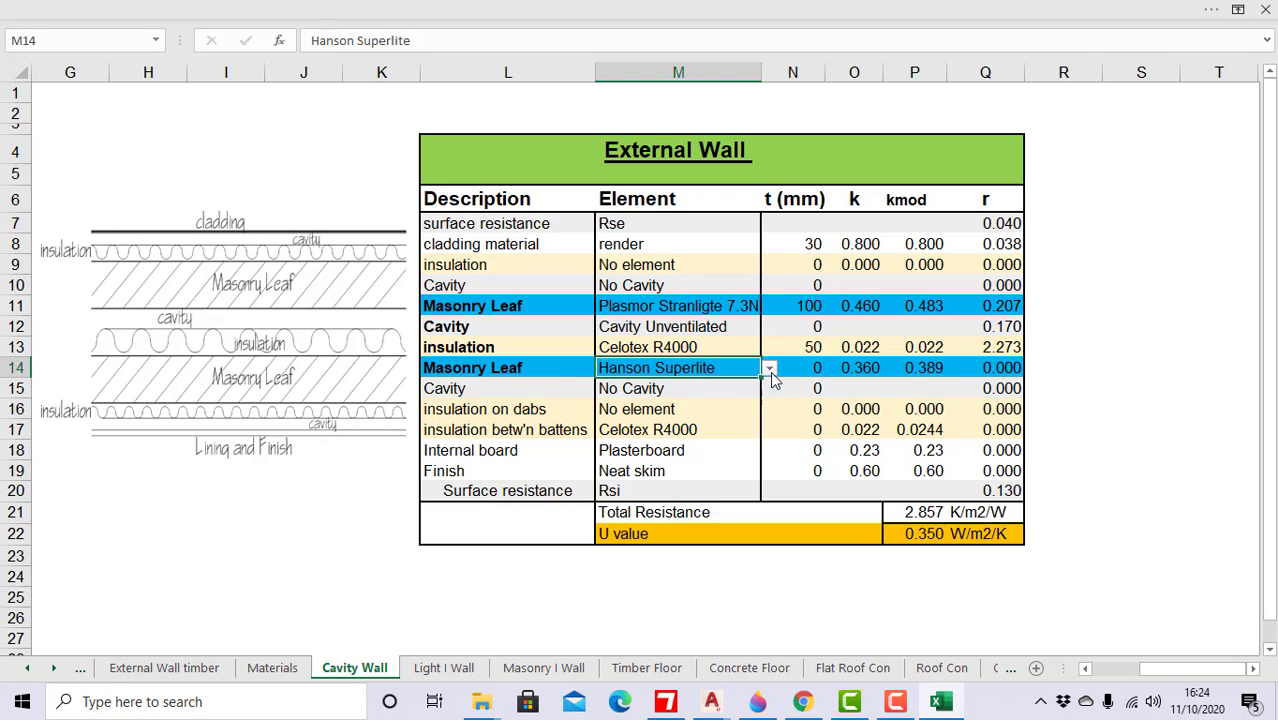
left_click(771, 372)
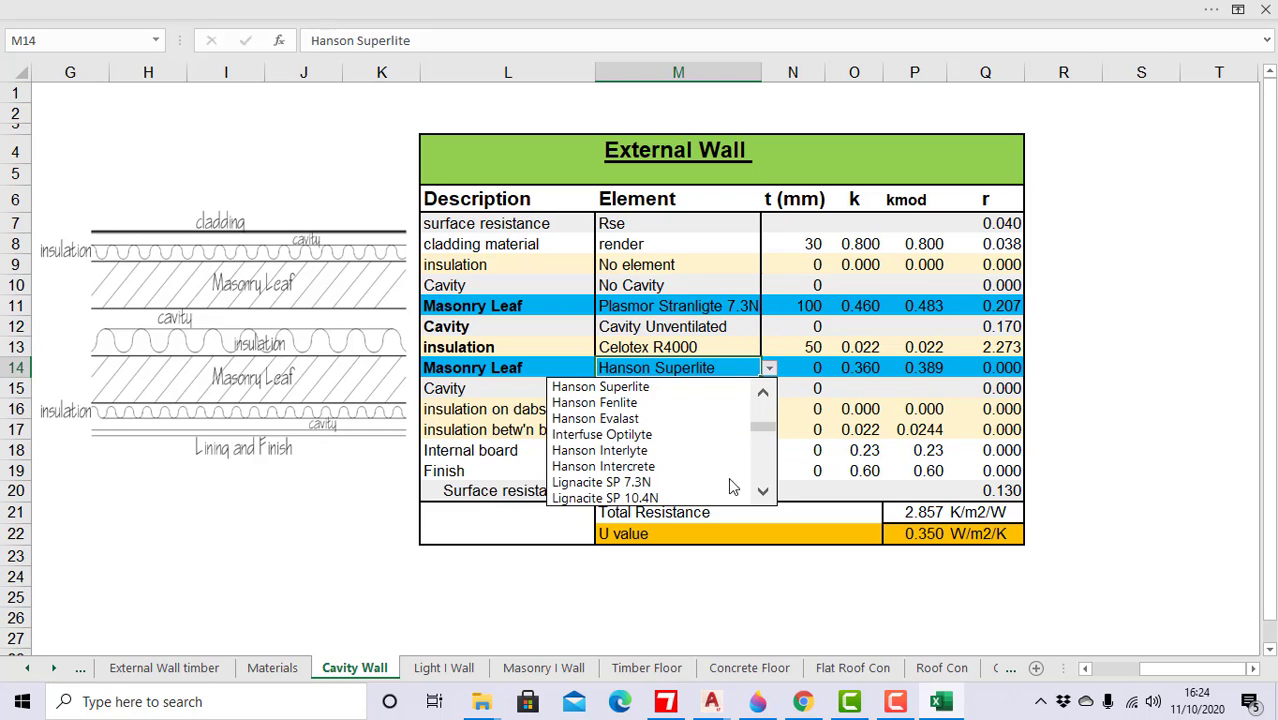
mouse_move(771, 432)
left_mouse_down()
mouse_move(768, 446)
mouse_move(767, 410)
left_mouse_up()
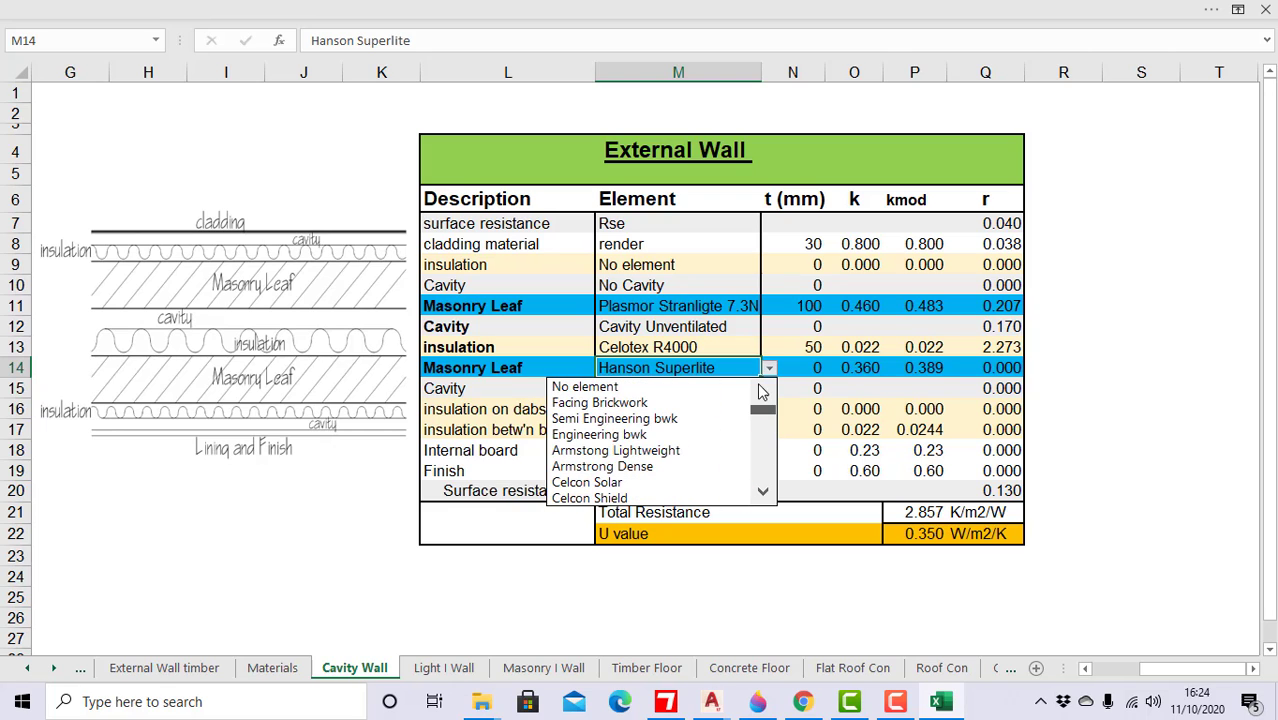
left_click(633, 496)
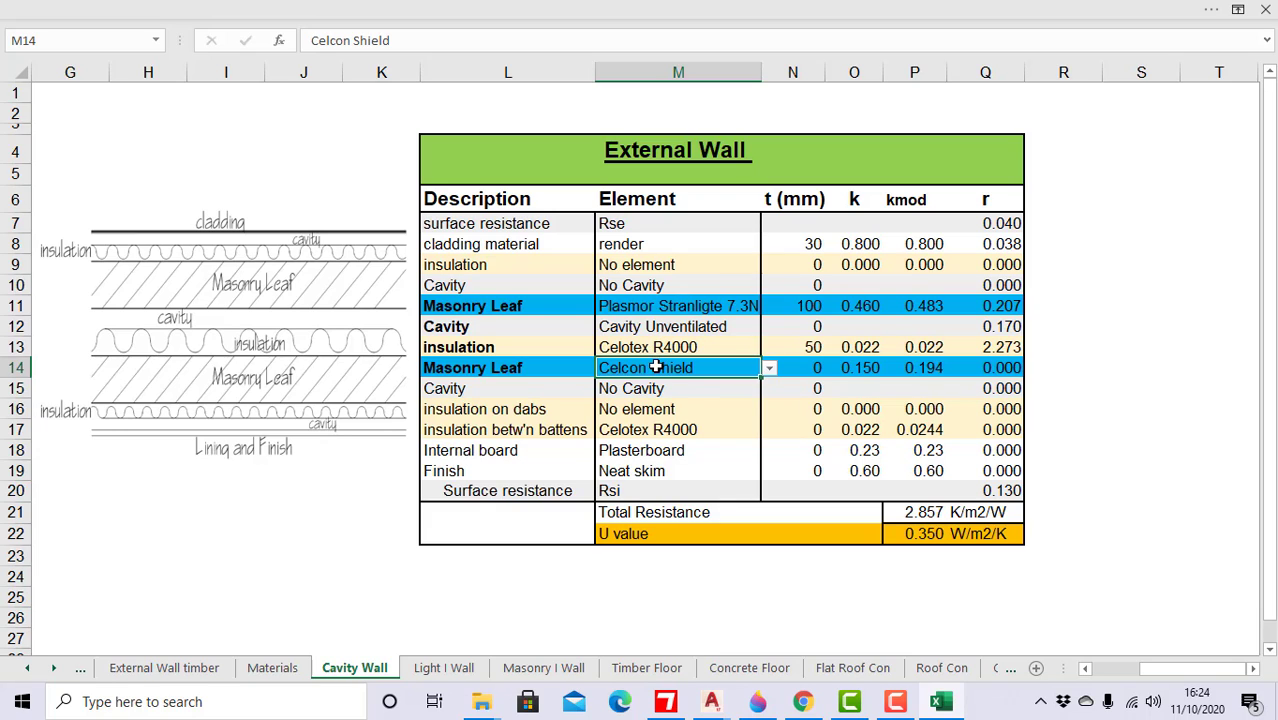
left_click(805, 370)
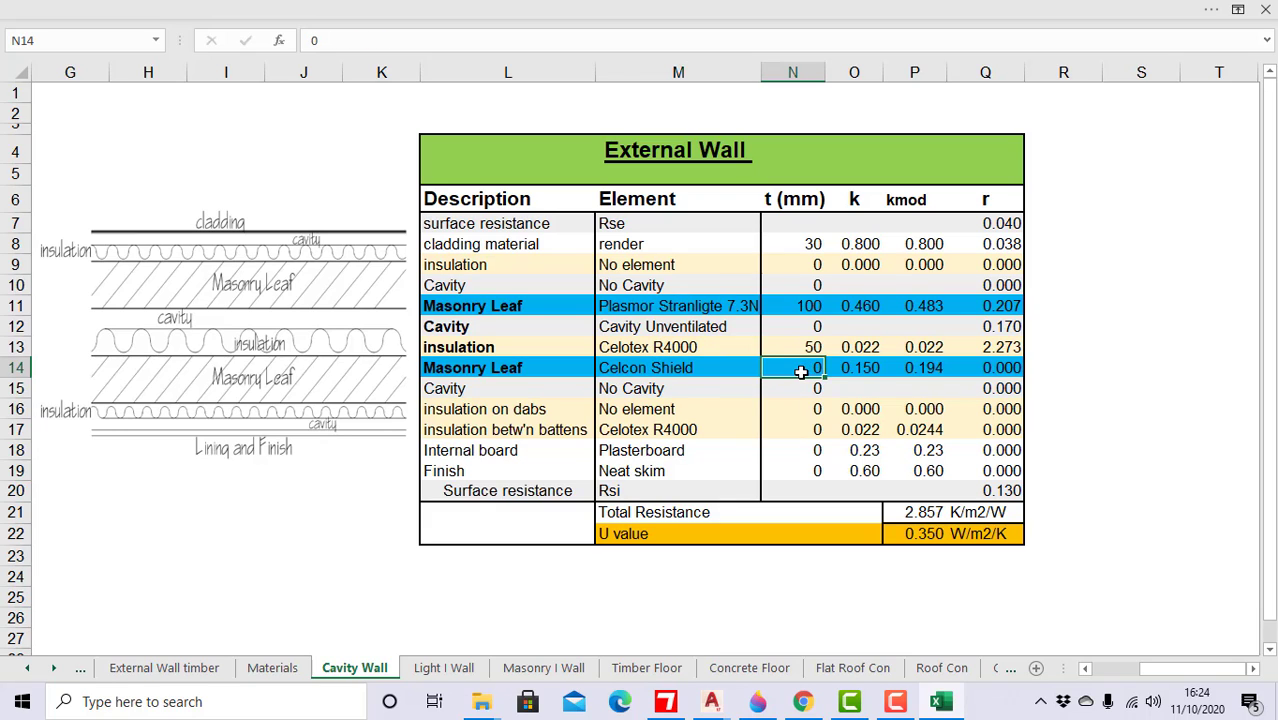
type("100")
key("Return")
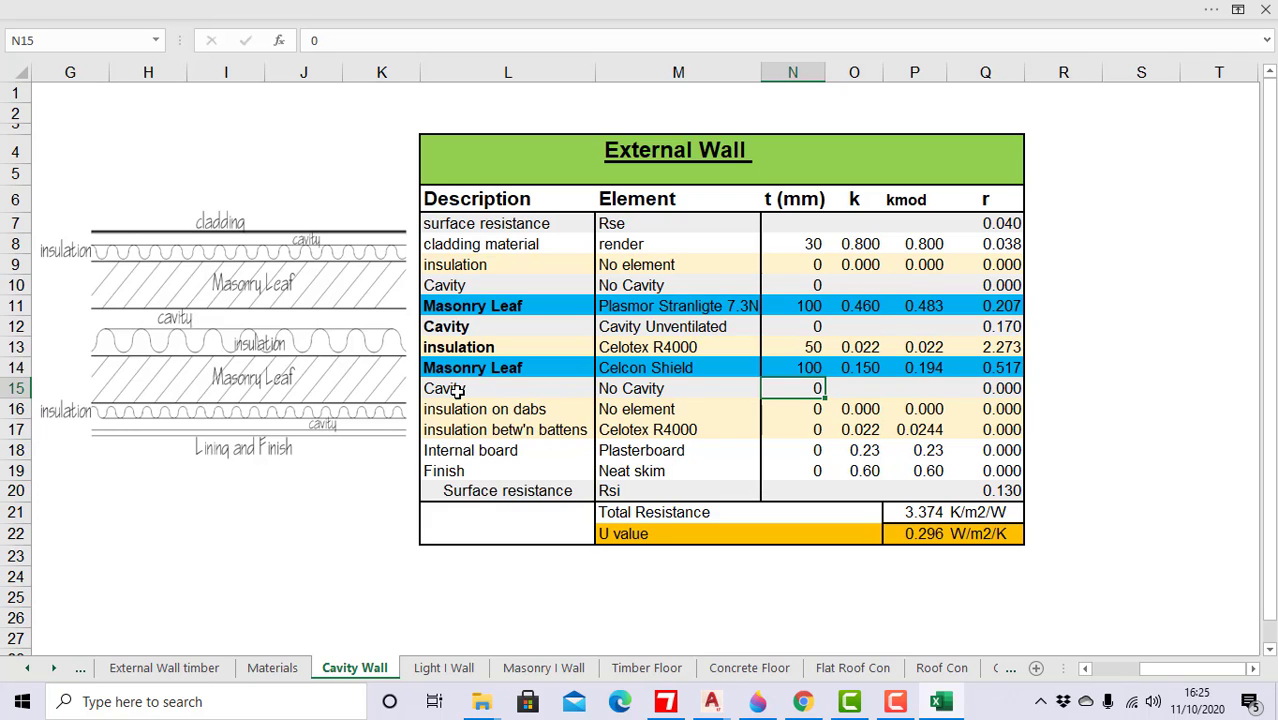
Step: Set the thickness of the internal board's Plasterboard to 12 mm
left_click(488, 452)
left_click(651, 452)
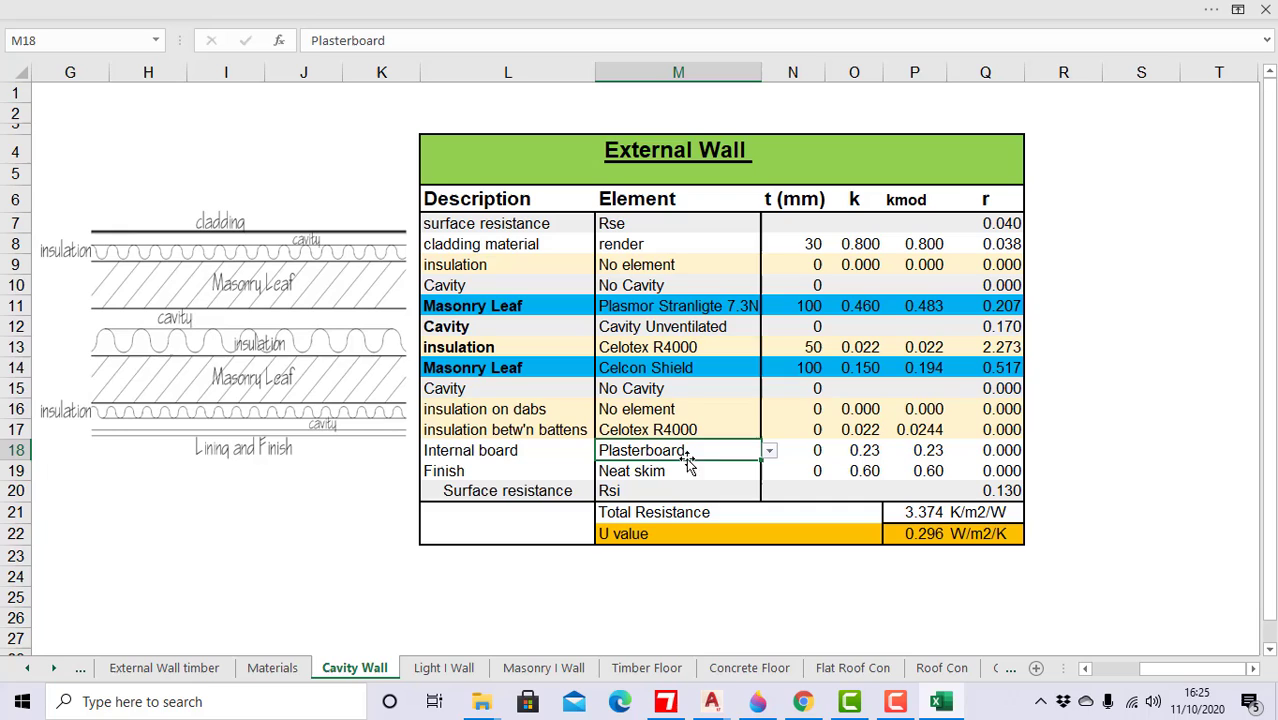
left_click(771, 452)
left_click(772, 452)
left_click(815, 451)
type("12")
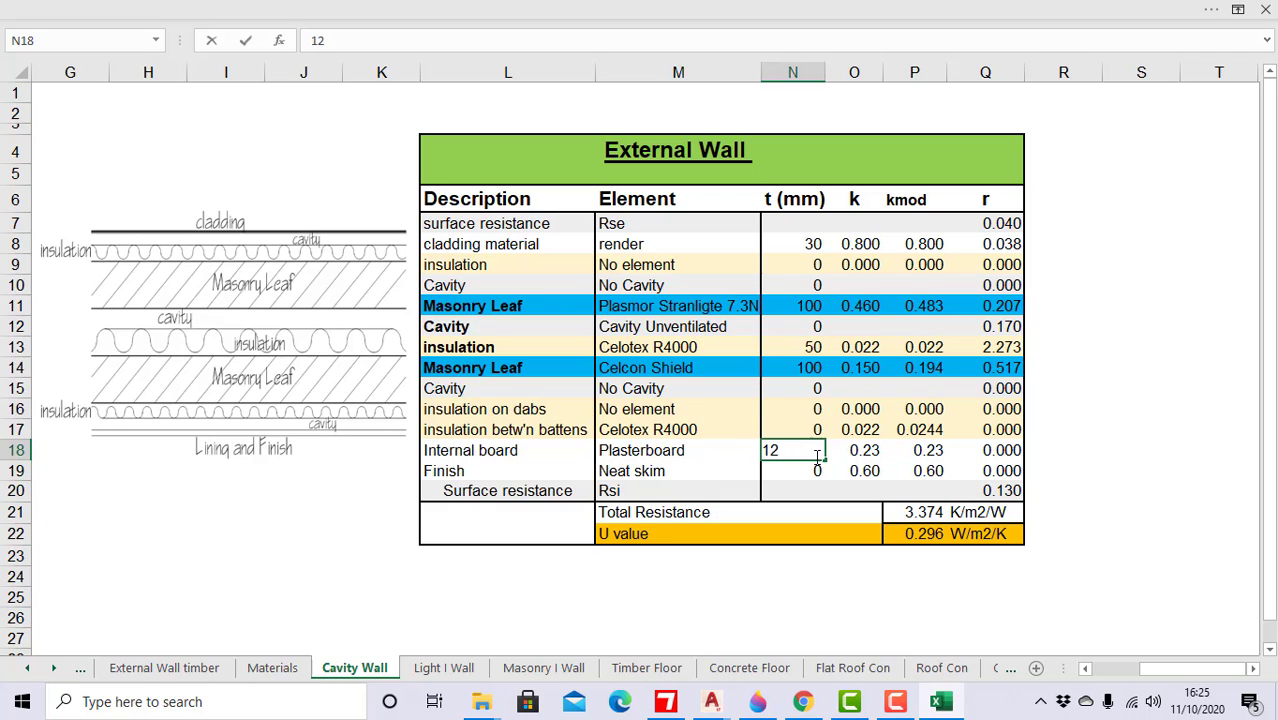
key("Return")
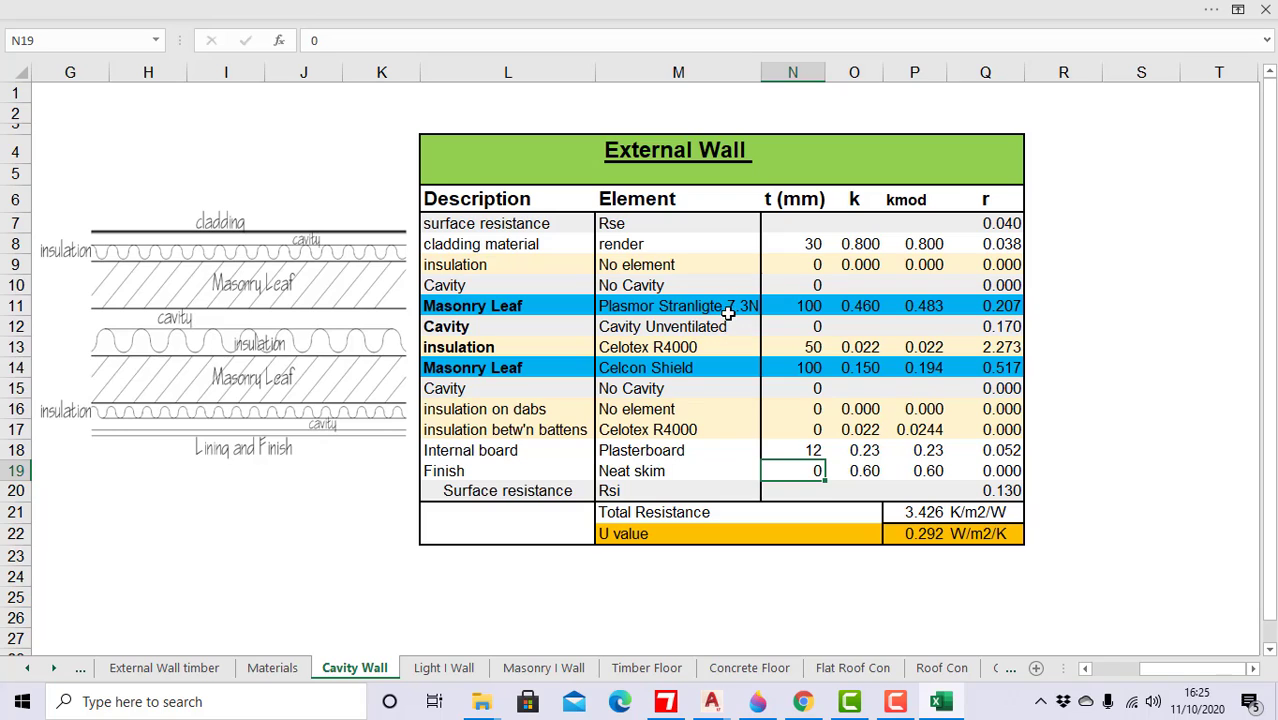
Step: Change the inner Masonry Leaf element to Celcon Solar to compare the wall's U value
left_click(725, 366)
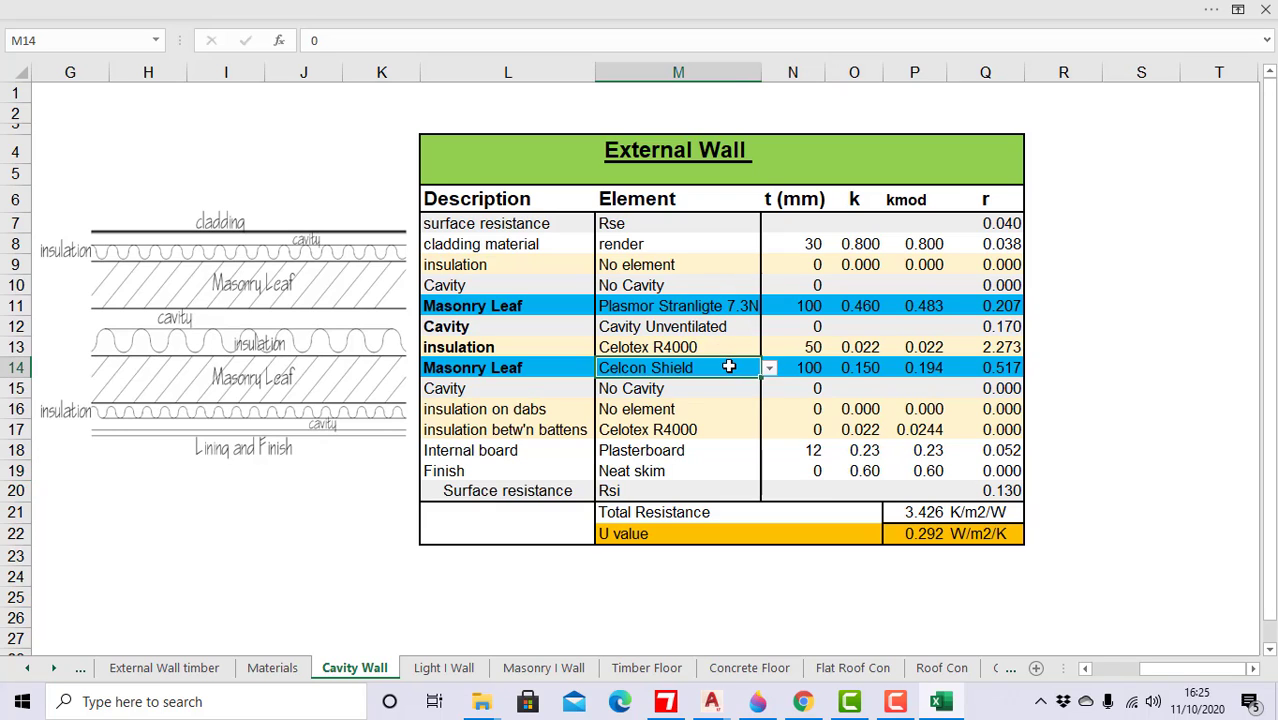
left_click(769, 370)
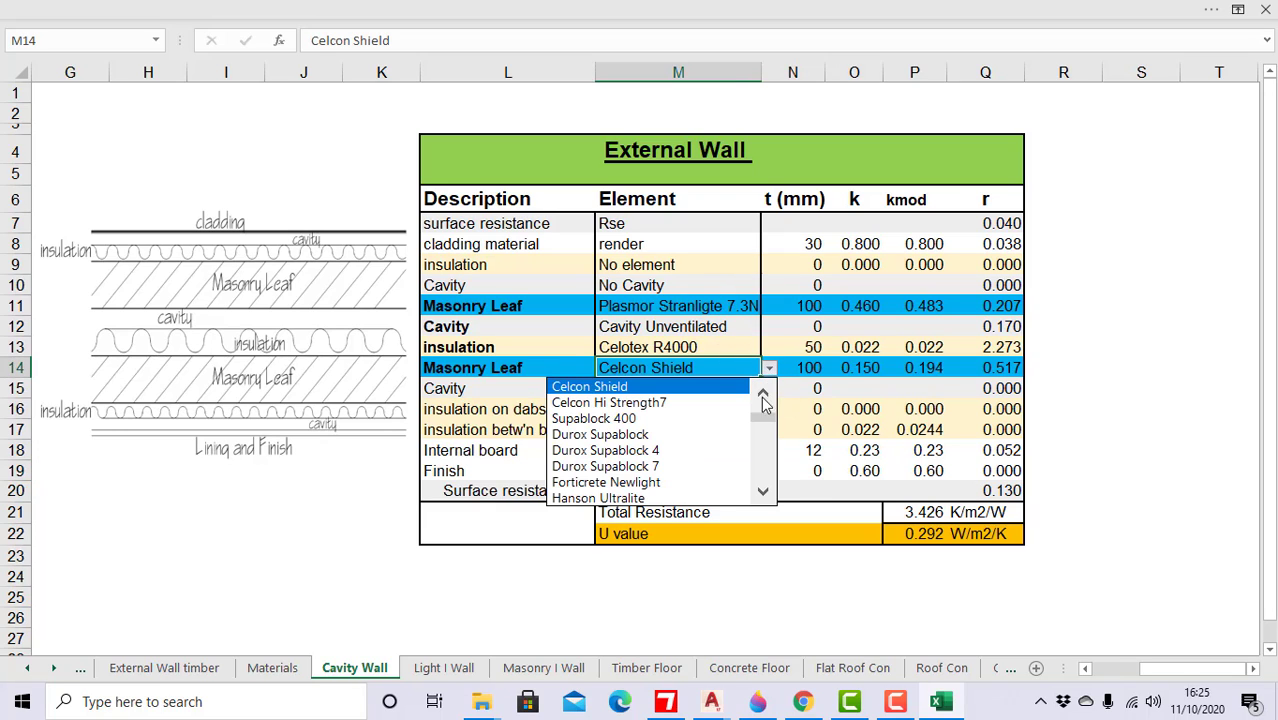
left_click(763, 393)
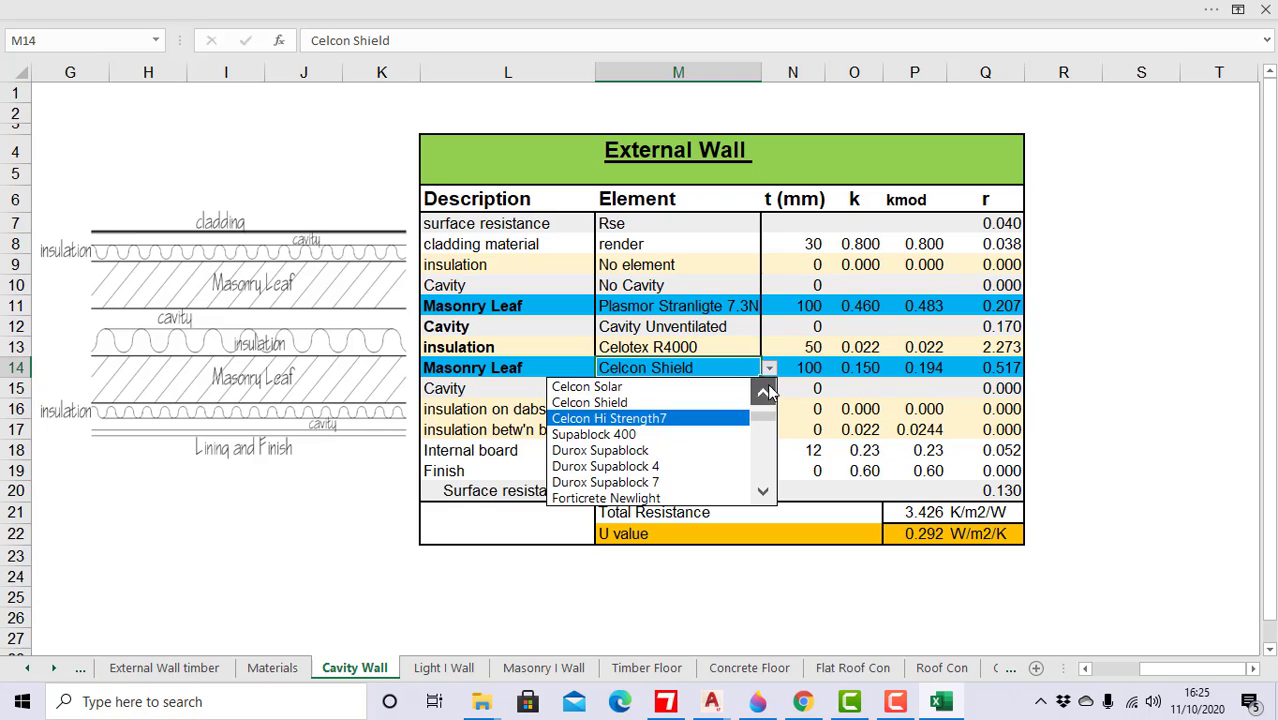
left_click(638, 387)
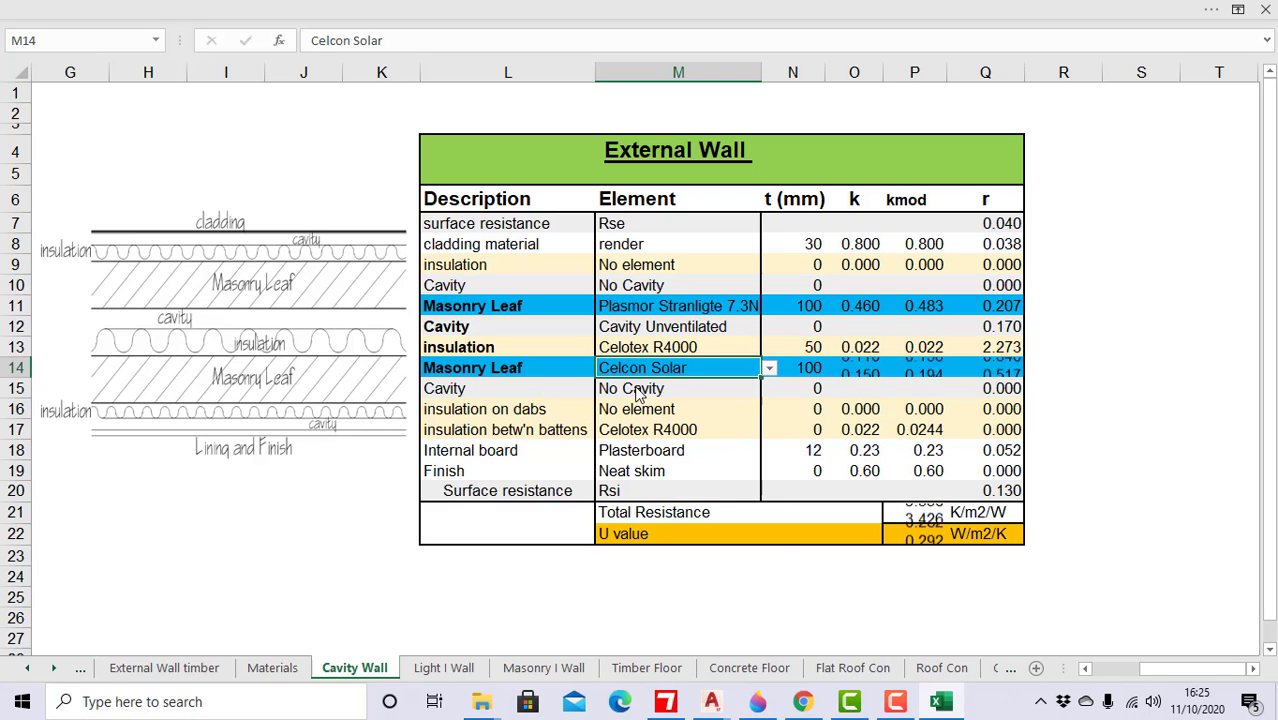
left_click(780, 582)
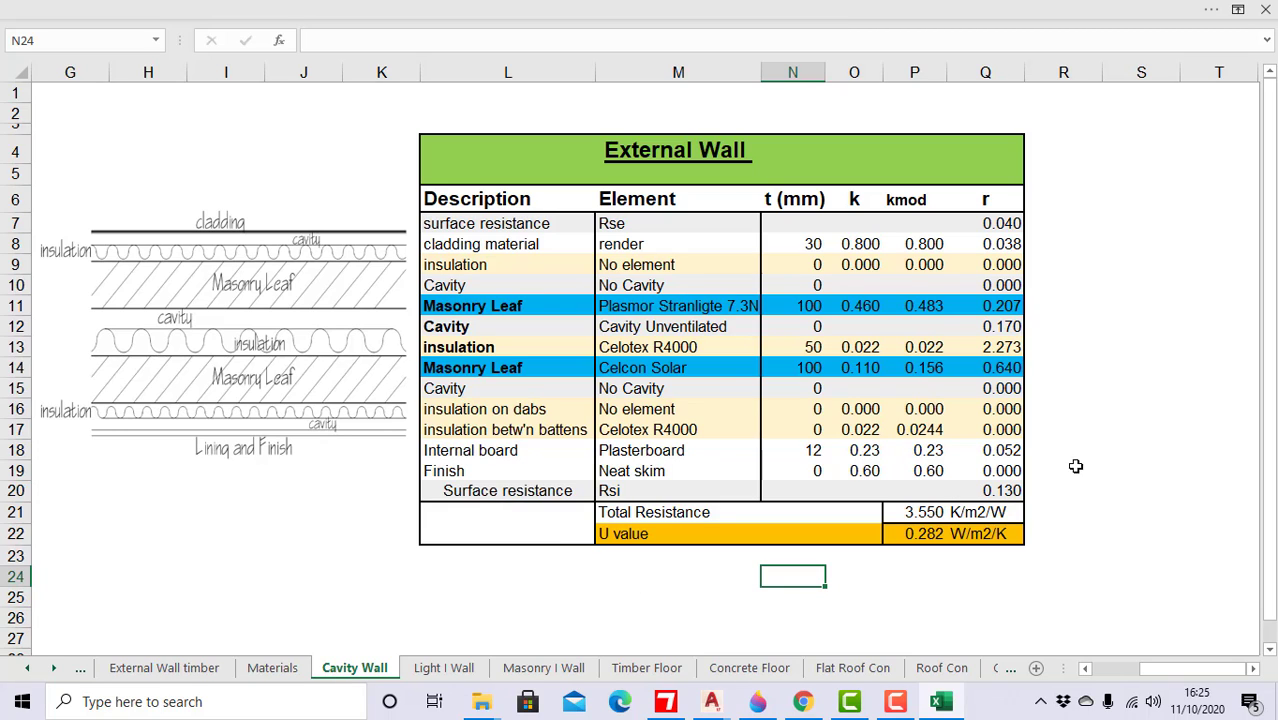
Step: Reset the thicknesses of the render, both masonry leaves, the insulation between them, the plasterboard and the finish to 0
left_click(811, 241)
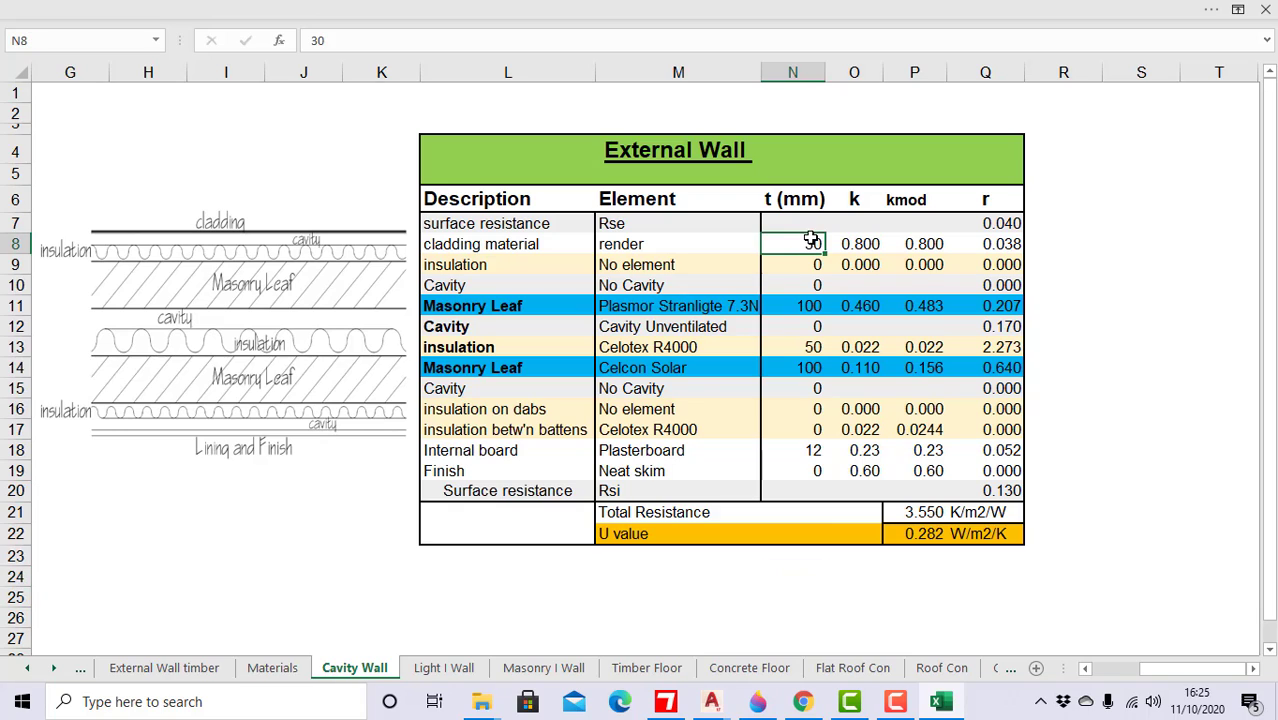
type("00")
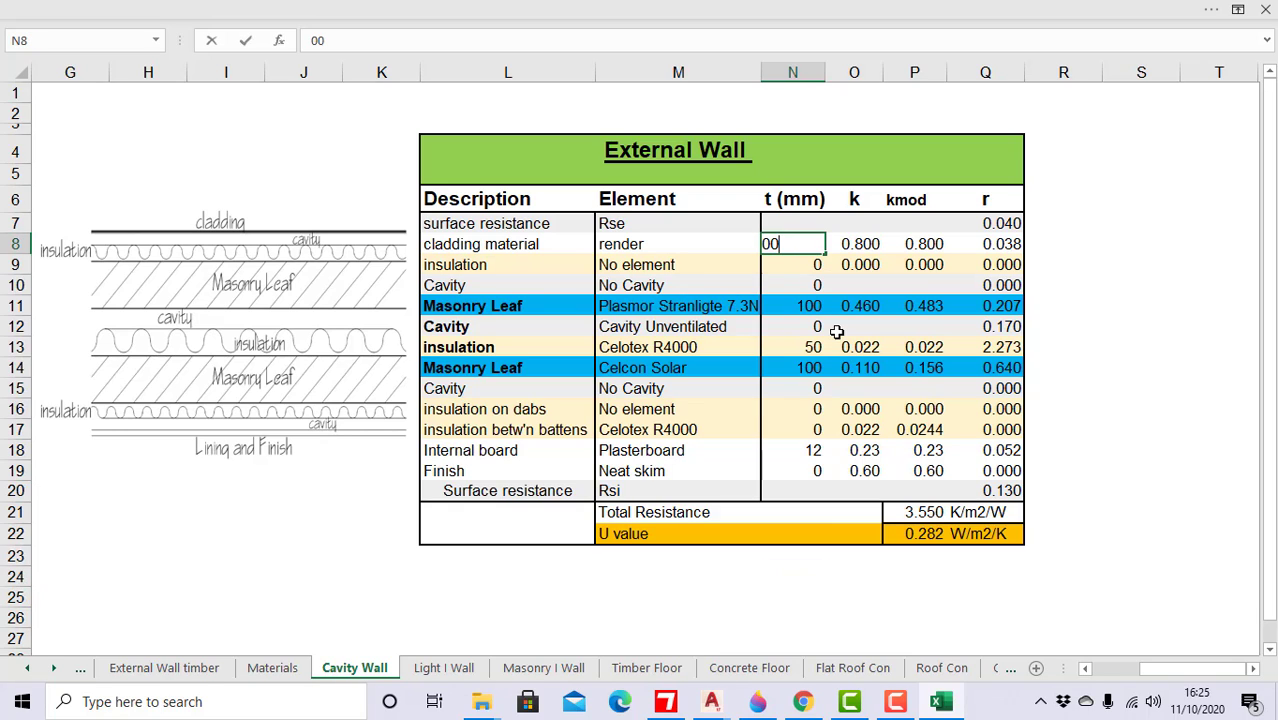
left_click(810, 328)
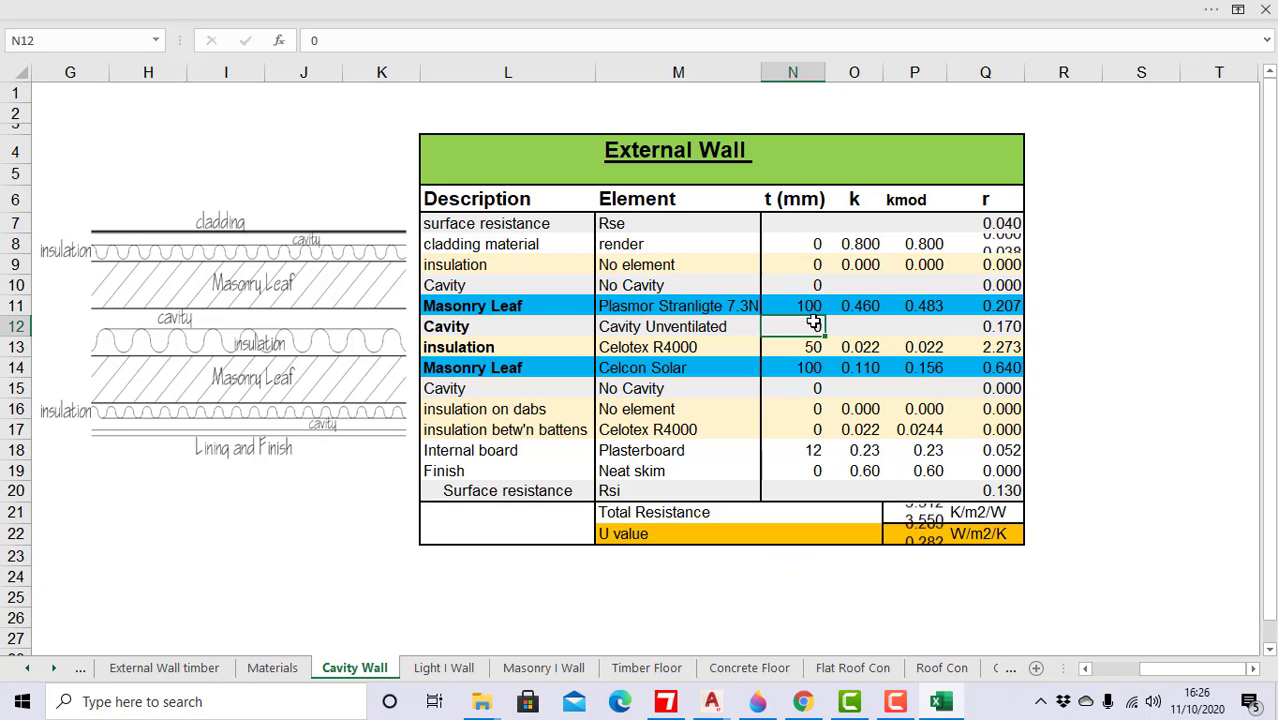
left_click(810, 308)
type("0")
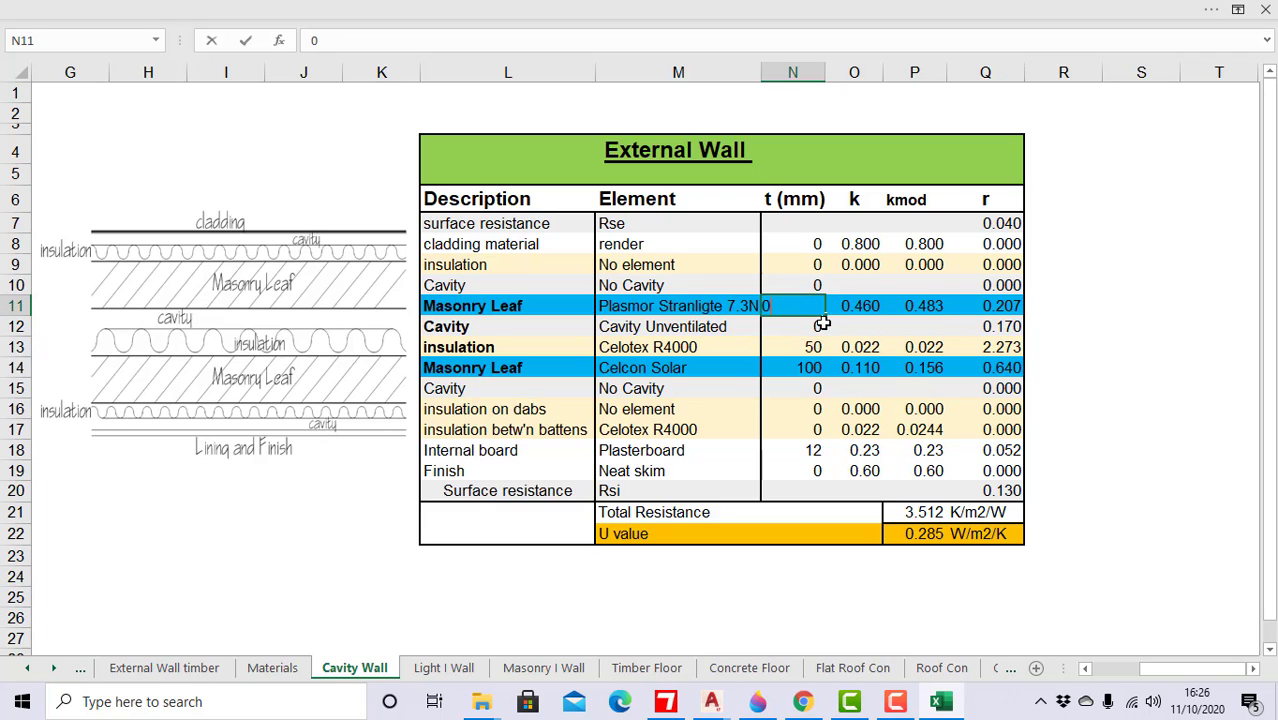
left_click(818, 347)
type("0")
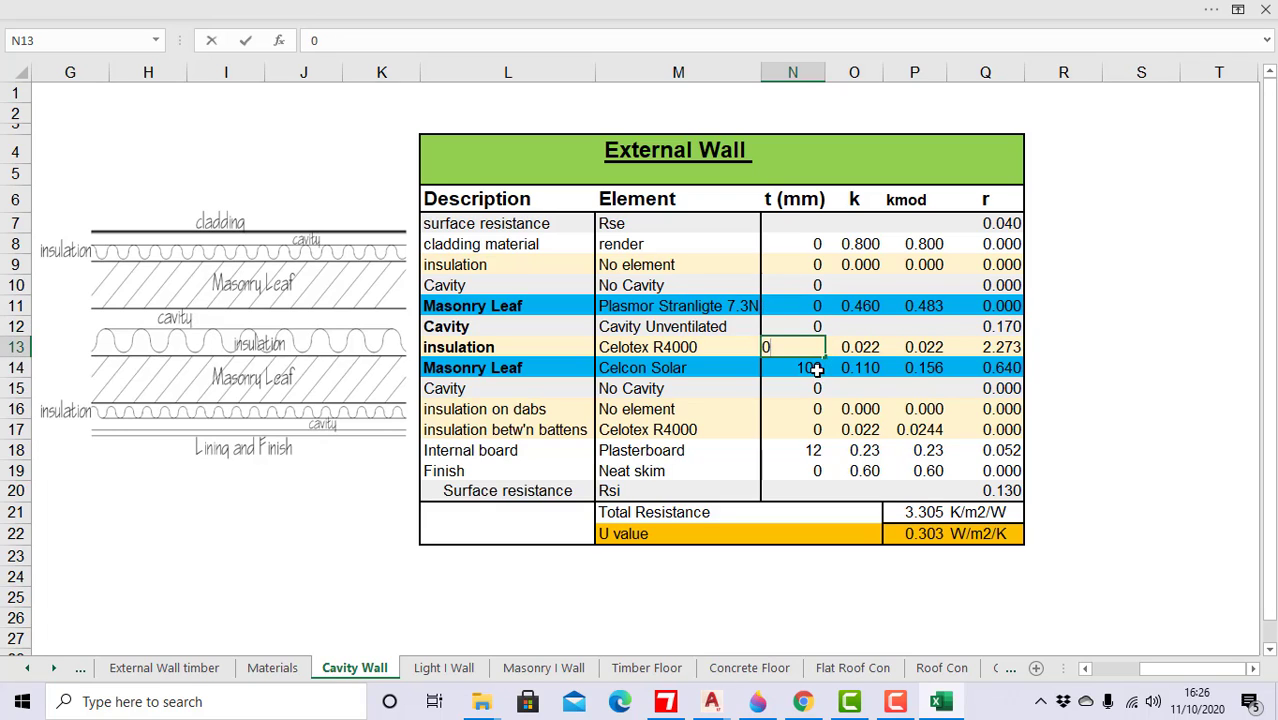
left_click(816, 370)
type("0")
left_click(816, 452)
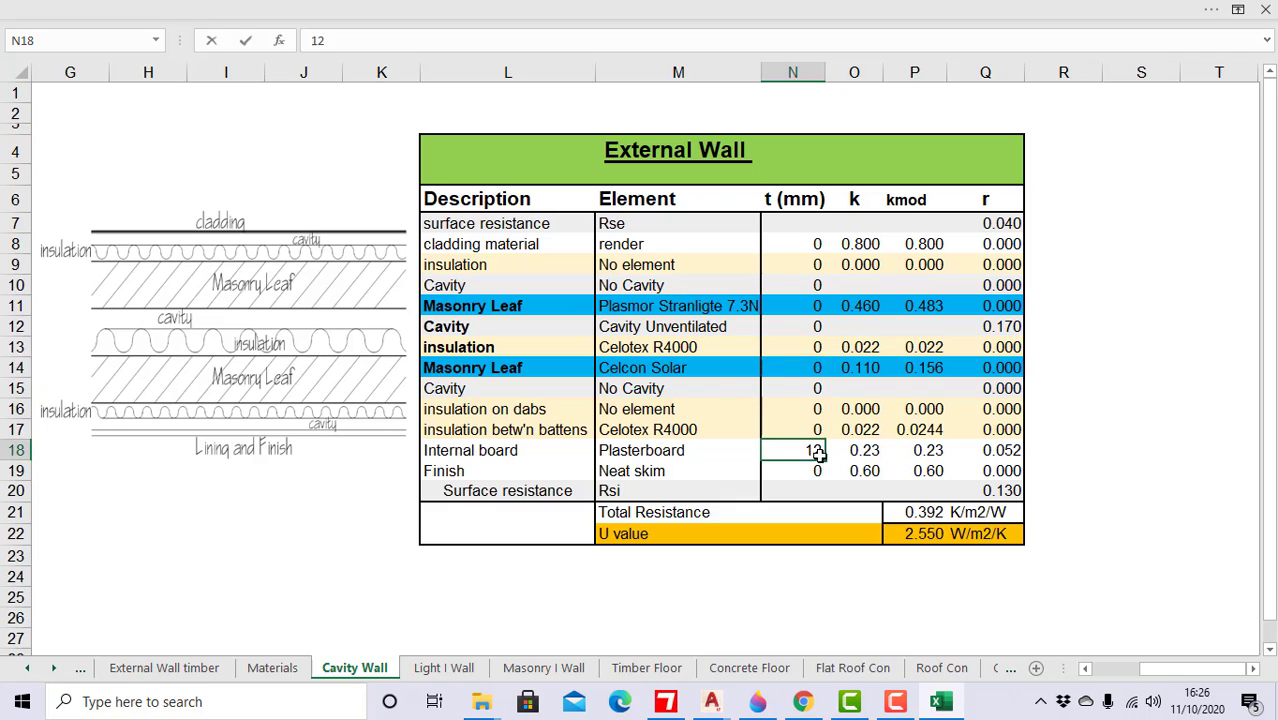
type("0")
left_click(818, 472)
type("0")
left_click(1098, 471)
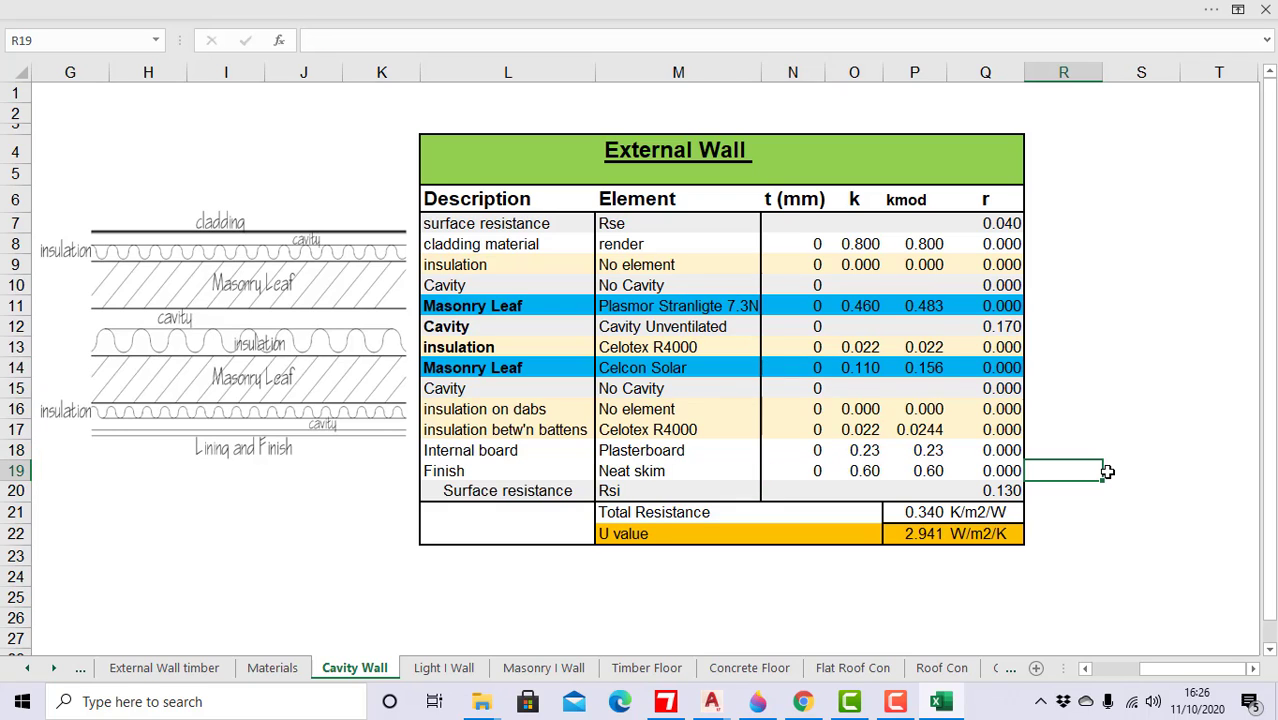
Step: Set the cavity between the two masonry leaves to No Cavity to clear the wall calculation
left_click(724, 327)
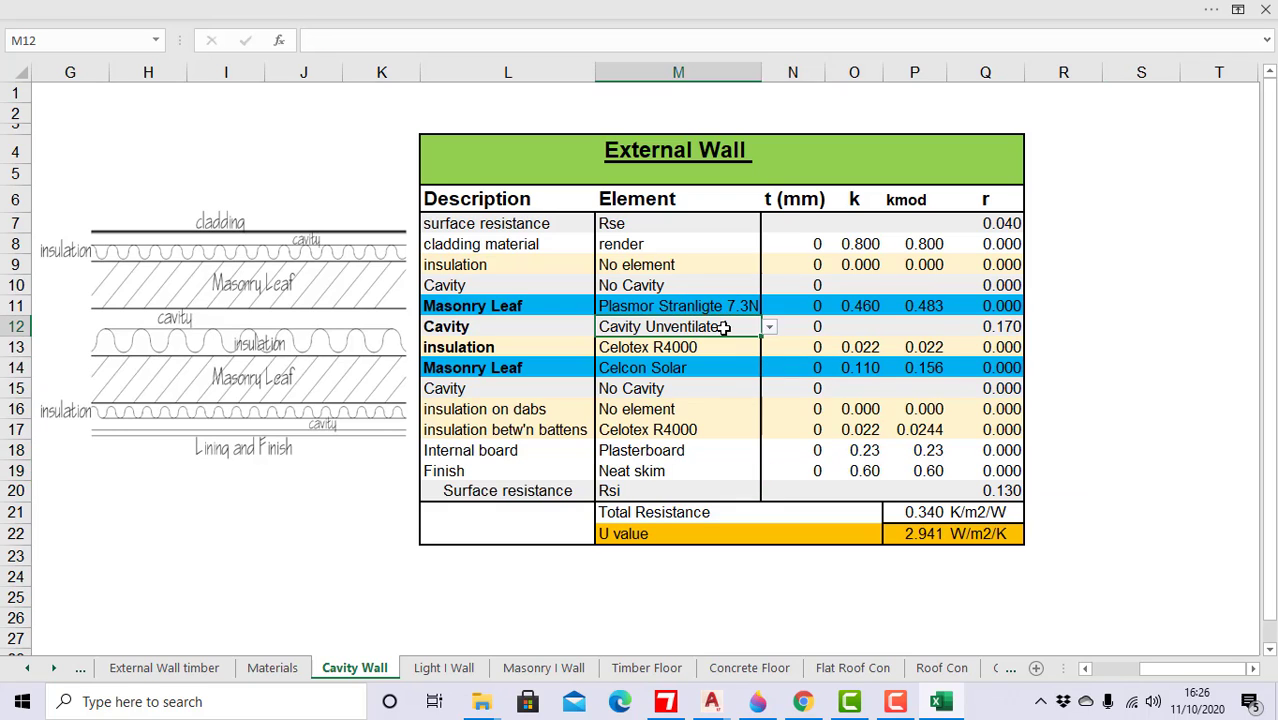
left_click(770, 328)
left_click(735, 342)
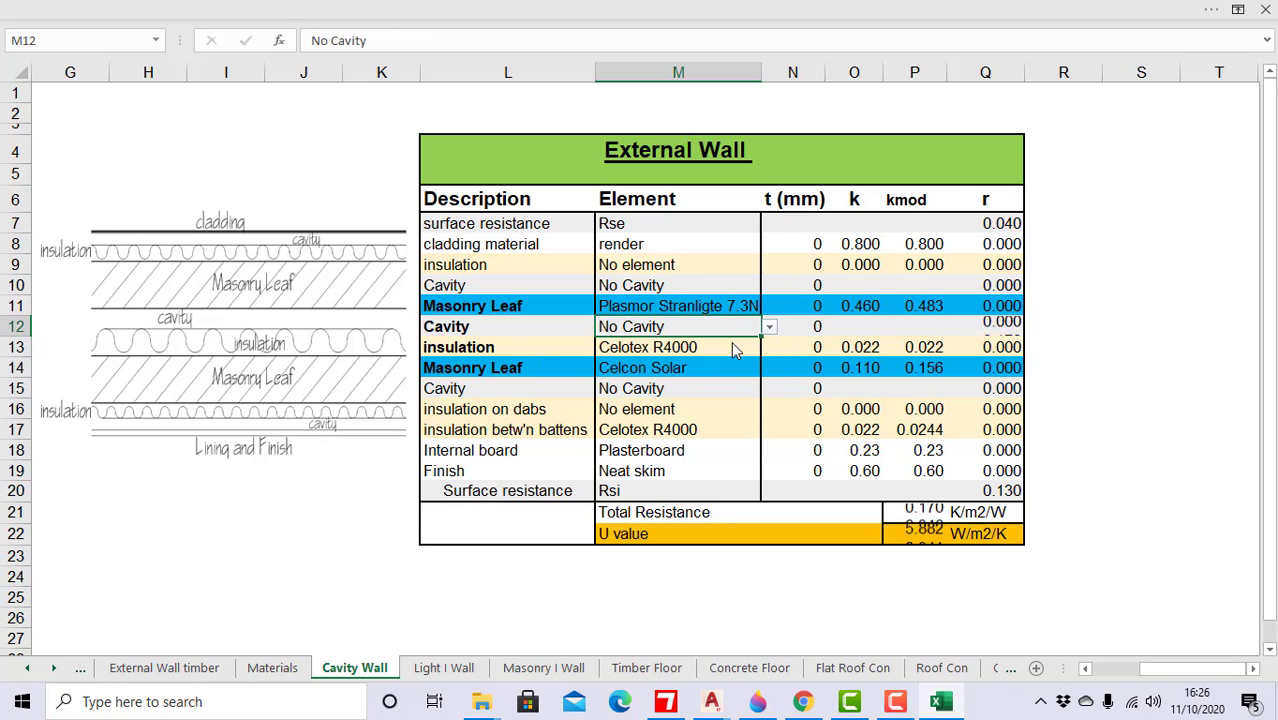
left_click(721, 390)
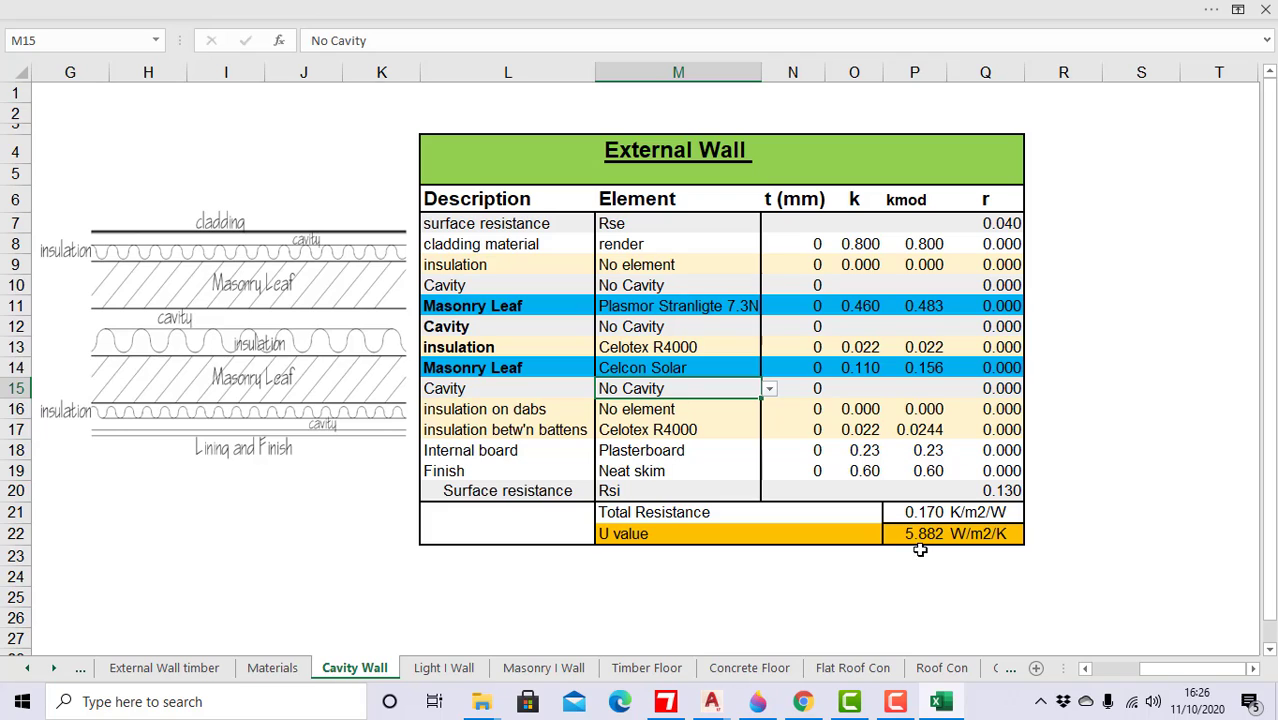
left_click(1202, 321)
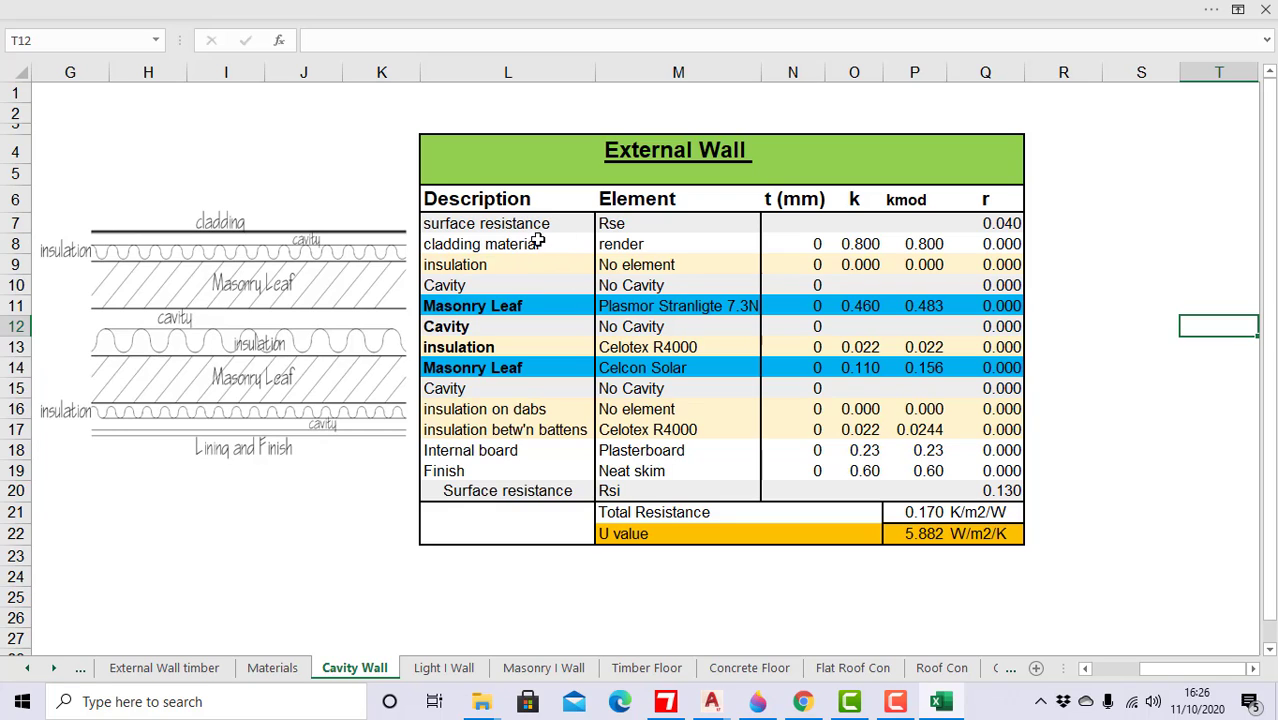
Step: Change the outer Masonry Leaf element to Facing Brickwork and set its thickness to 100 mm
left_click(659, 309)
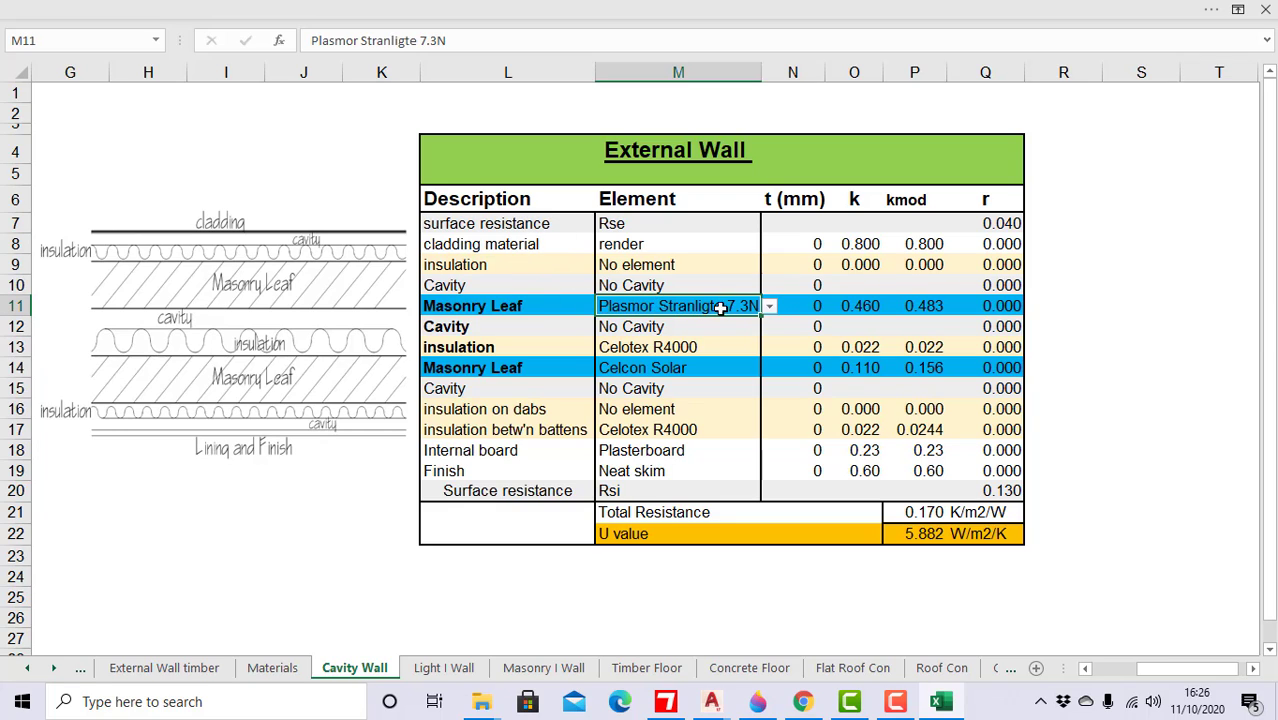
left_click(770, 307)
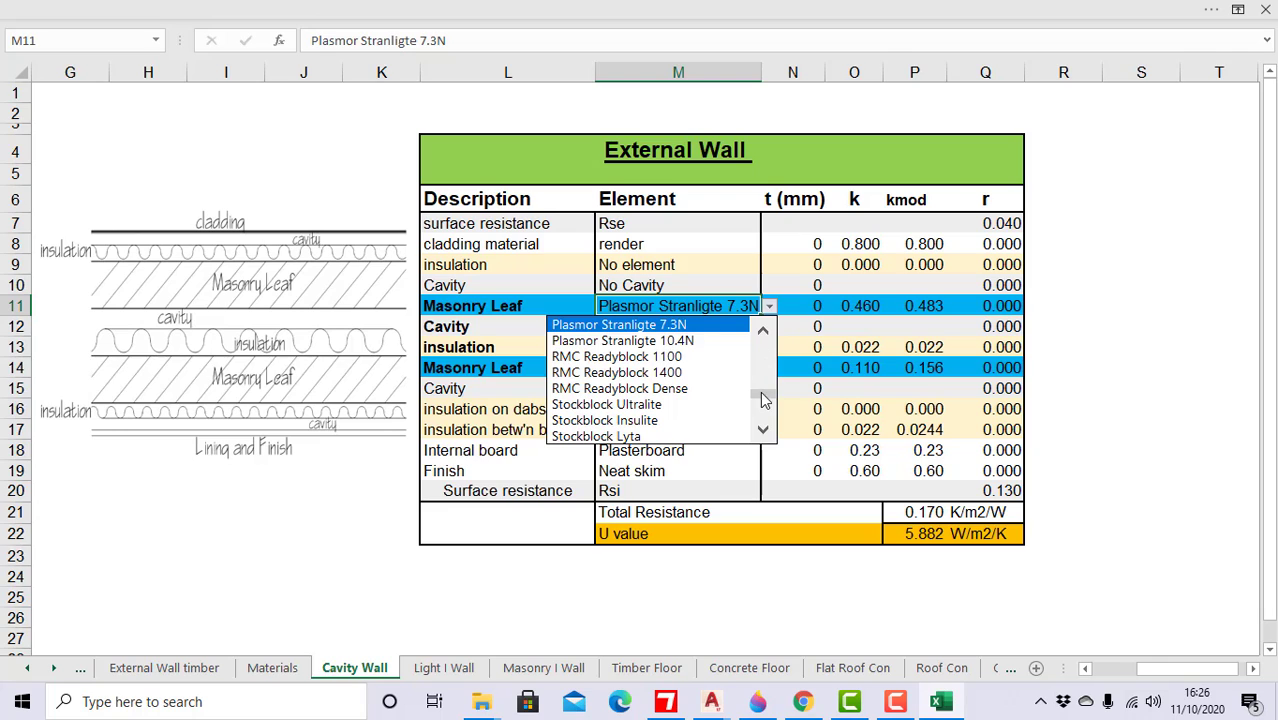
left_click_drag(760, 398, 762, 330)
left_click(650, 342)
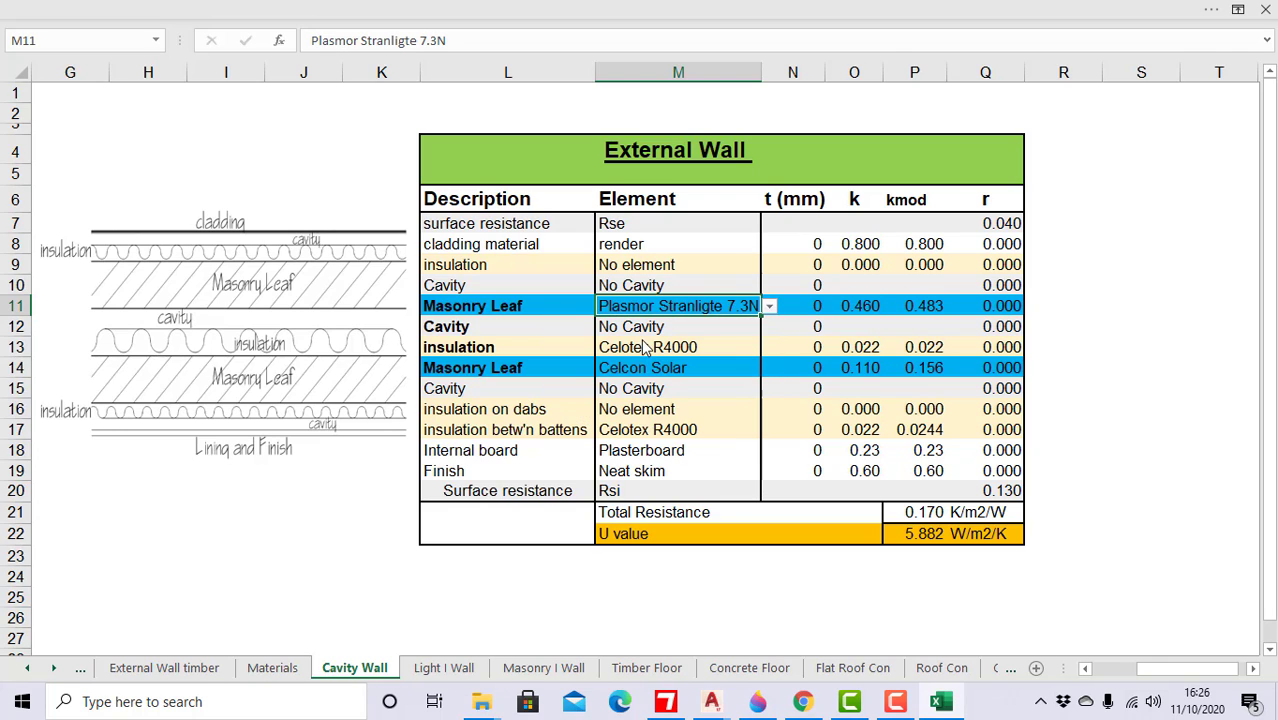
left_click(816, 306)
type("100")
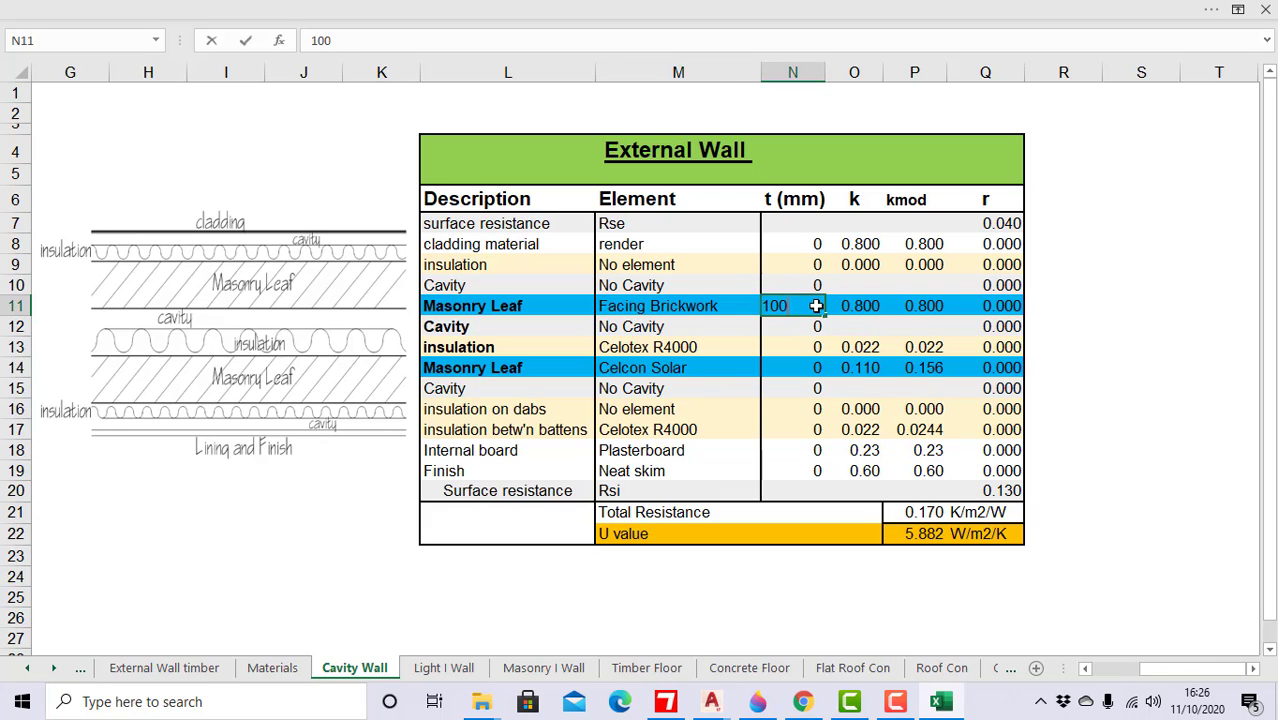
key("Return")
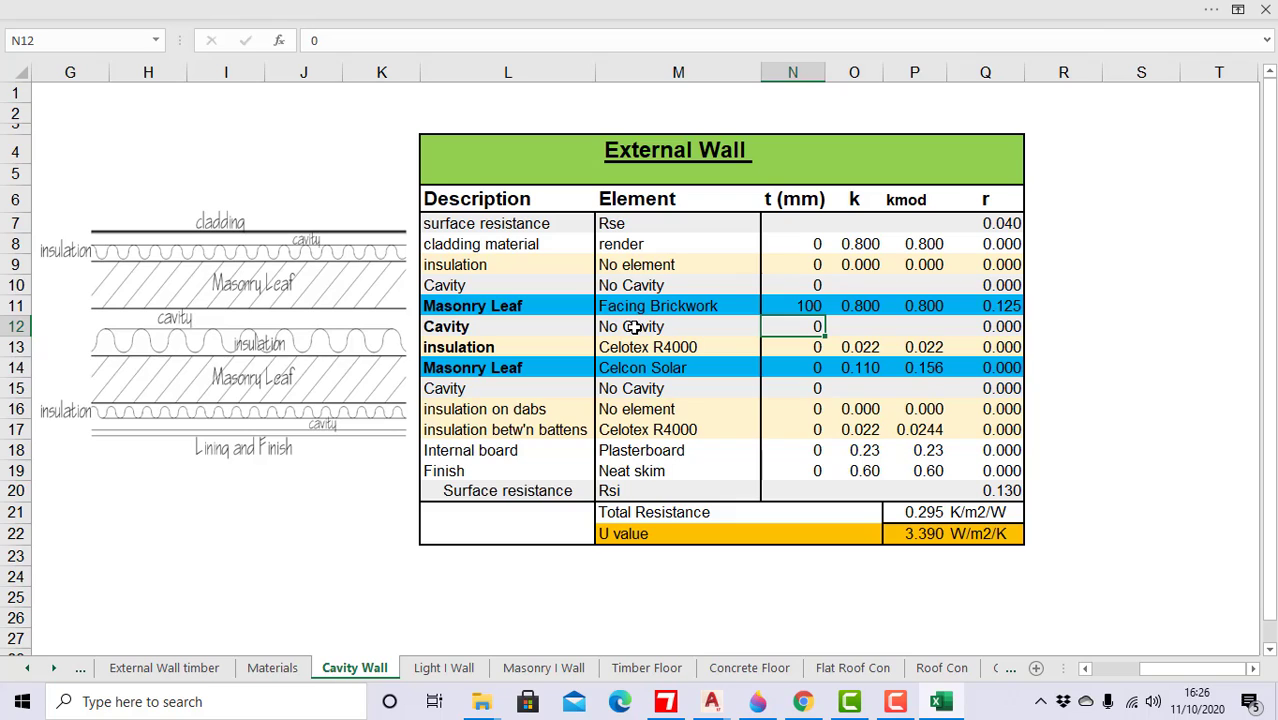
Step: Choose Cavity Unventilated for the main cavity behind the facing brickwork
left_click(739, 326)
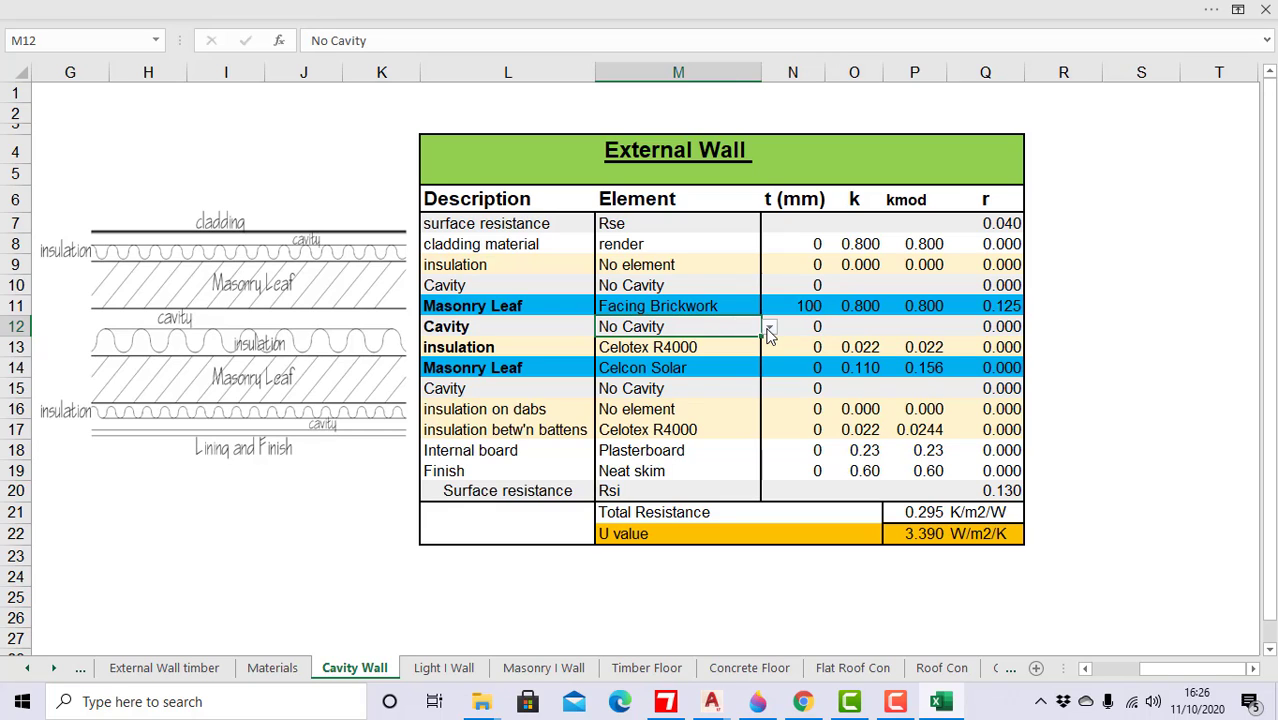
left_click(769, 327)
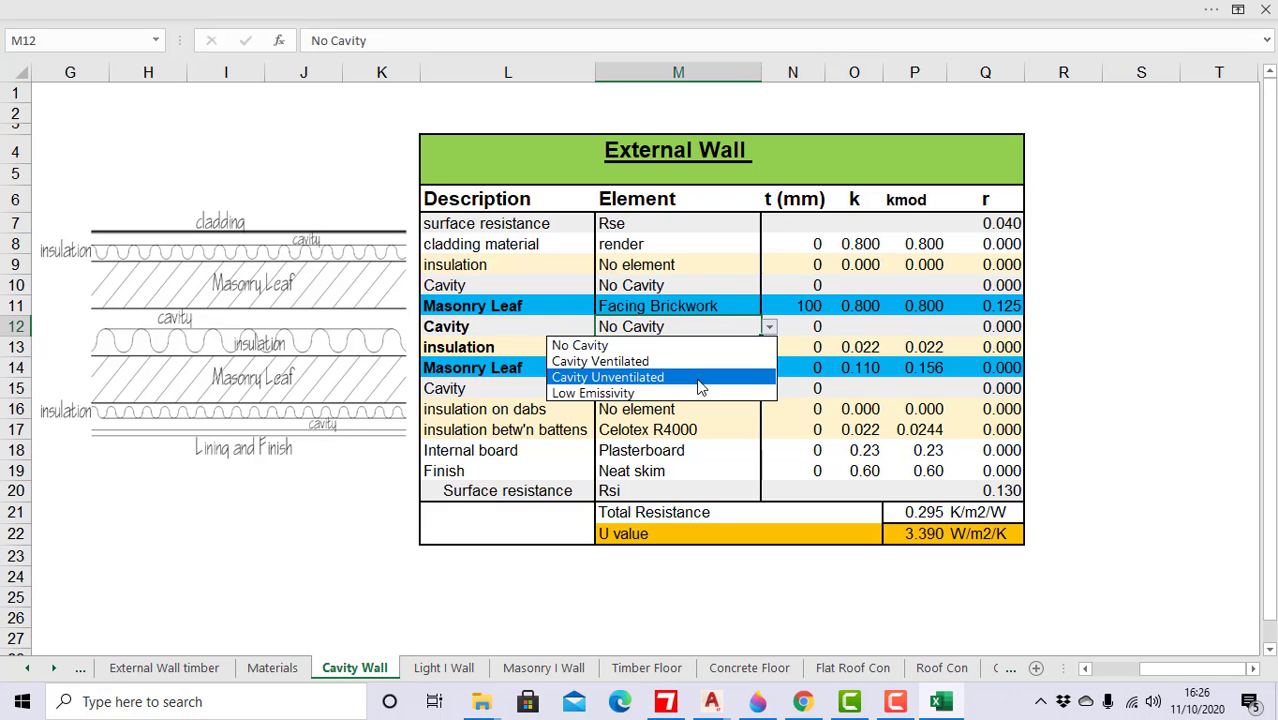
left_click(698, 377)
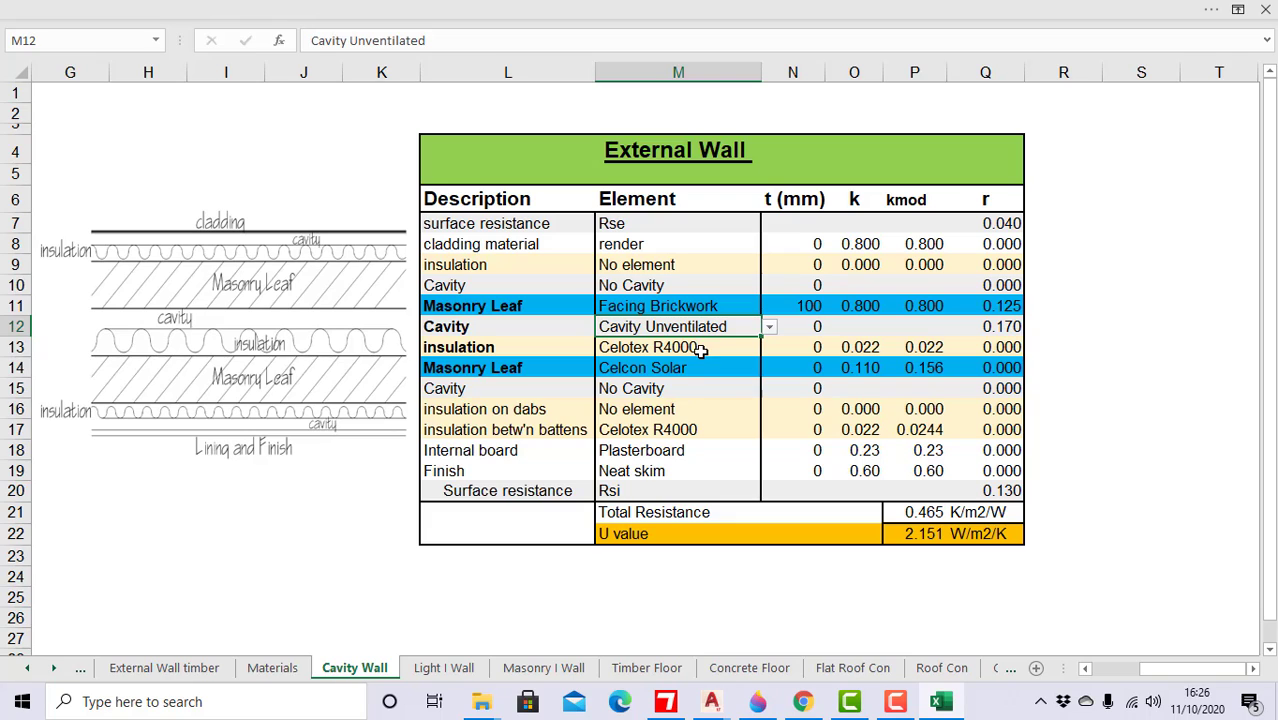
Step: Set the thickness of the Celotex R4000 insulation between battens to 70 mm
left_click(701, 349)
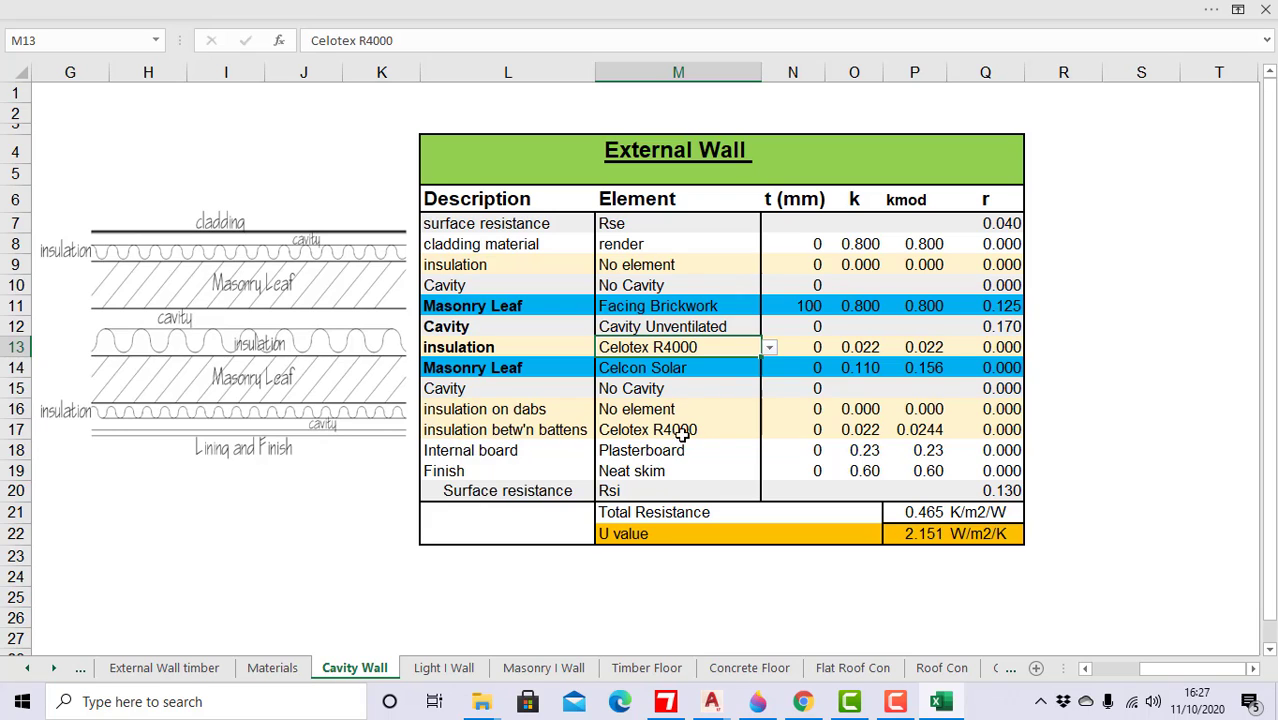
left_click(817, 431)
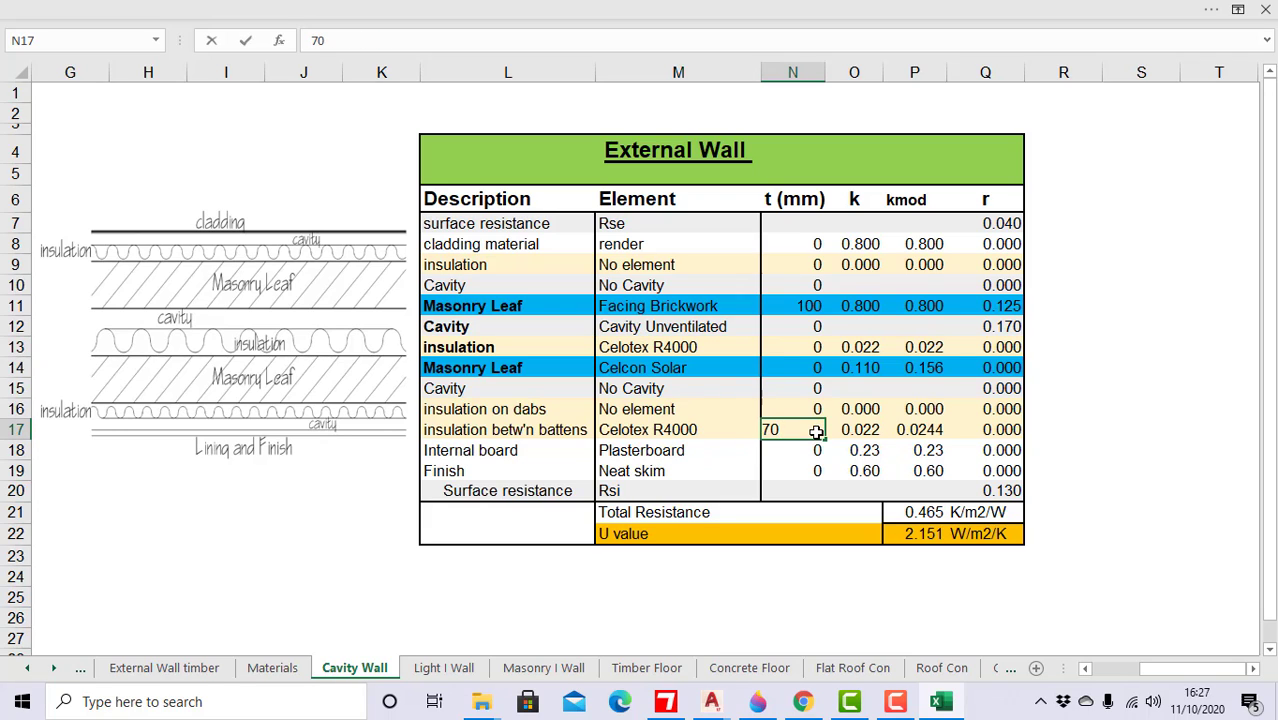
key("Return")
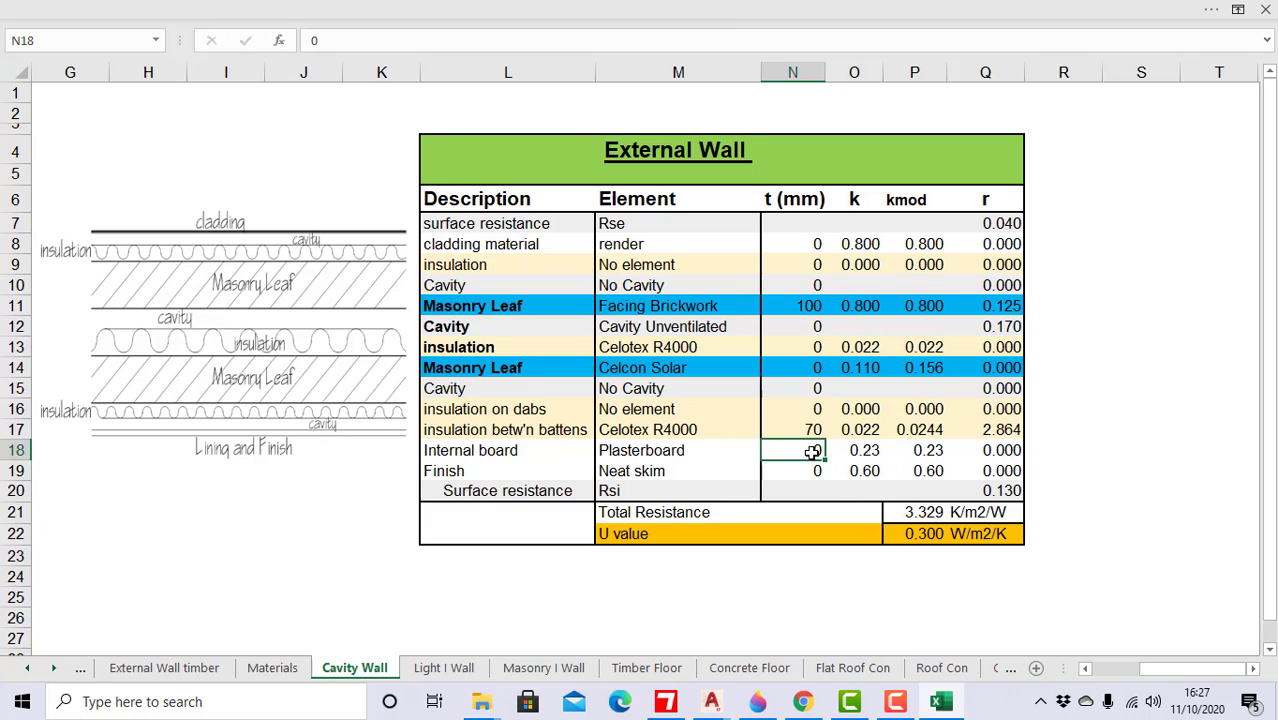
Step: Set the plasterboard thickness to 12 mm and the neat skim finish to 3 mm
type("12")
key("Return")
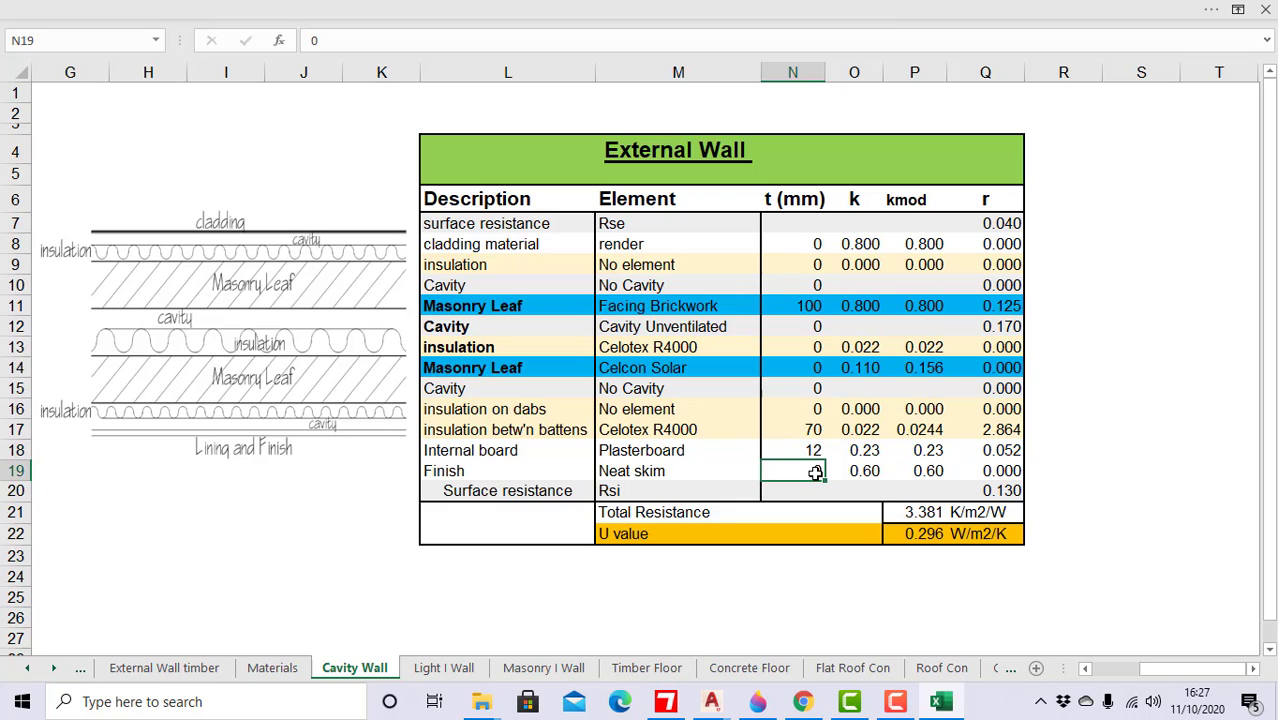
key("Return")
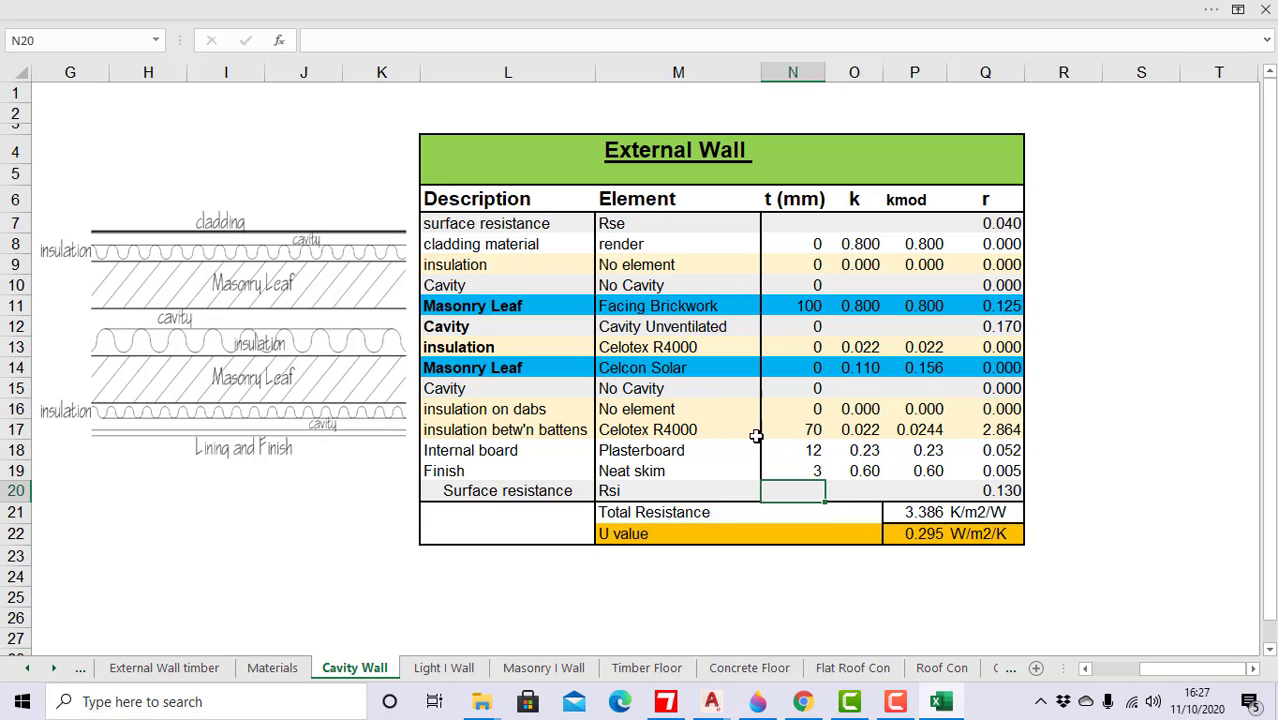
Step: Increase the thickness of the insulation between battens to 75 mm
left_click(810, 430)
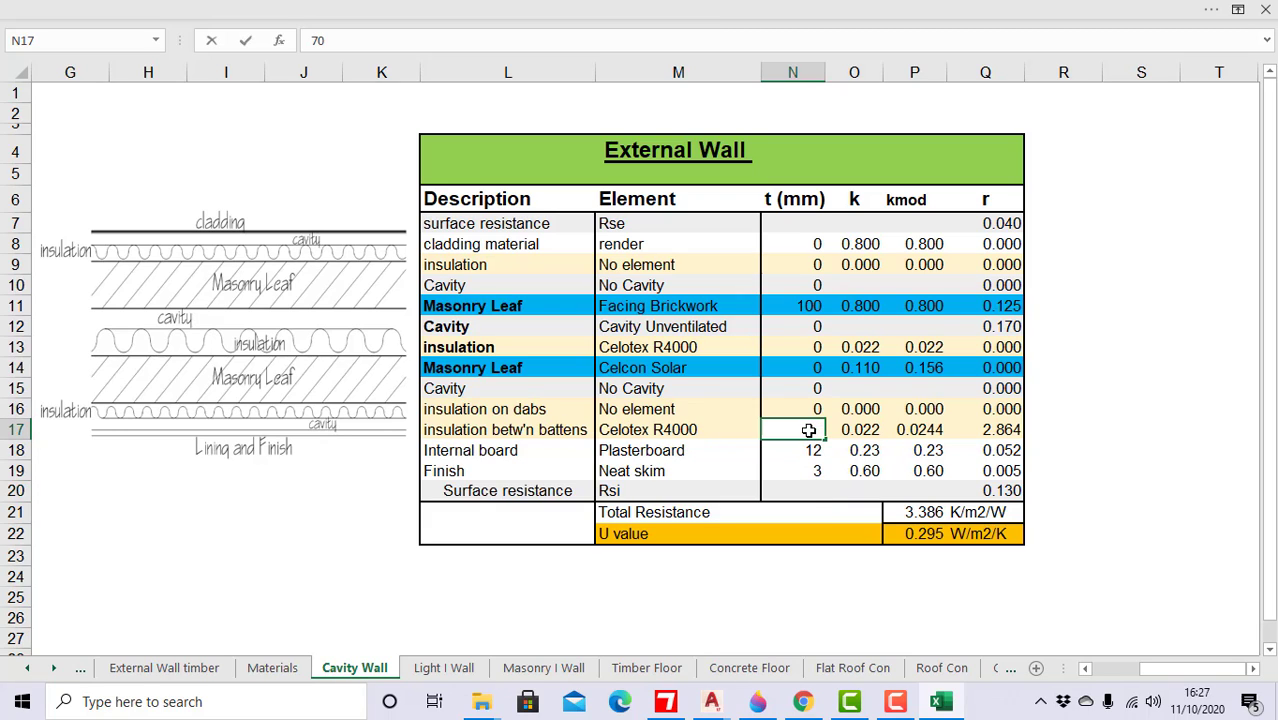
type("75")
key("Return")
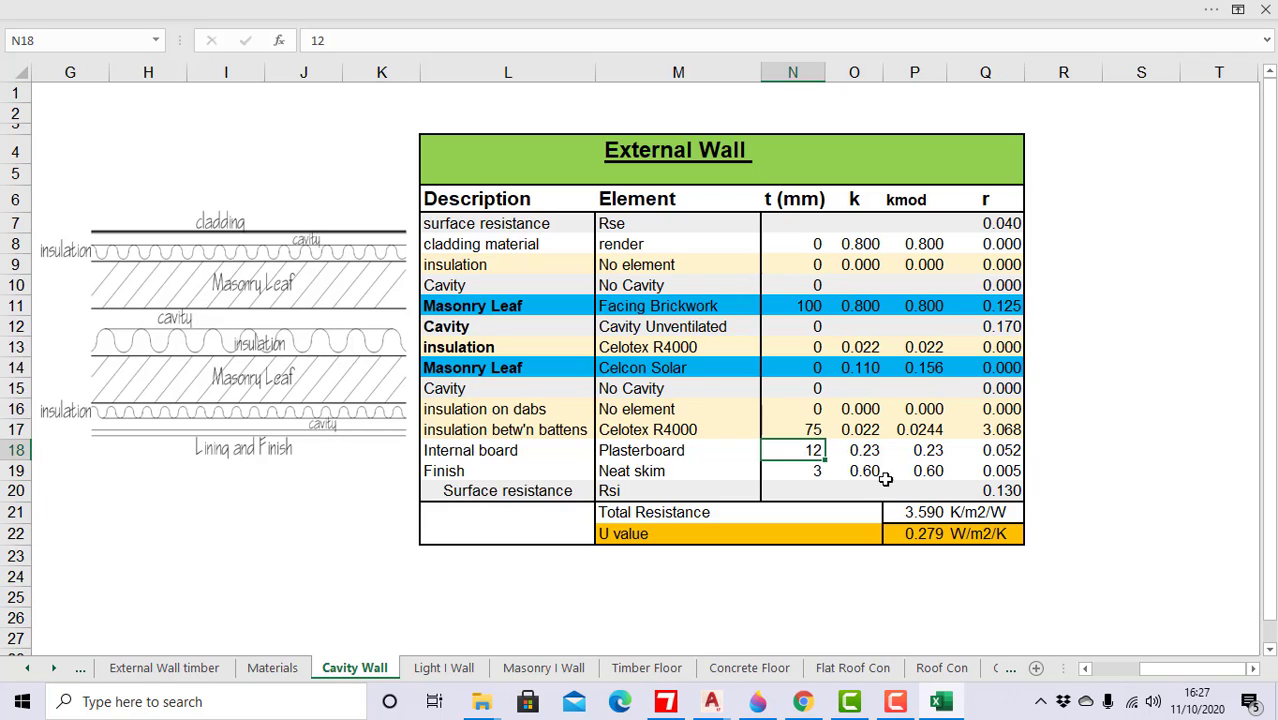
left_click(1131, 449)
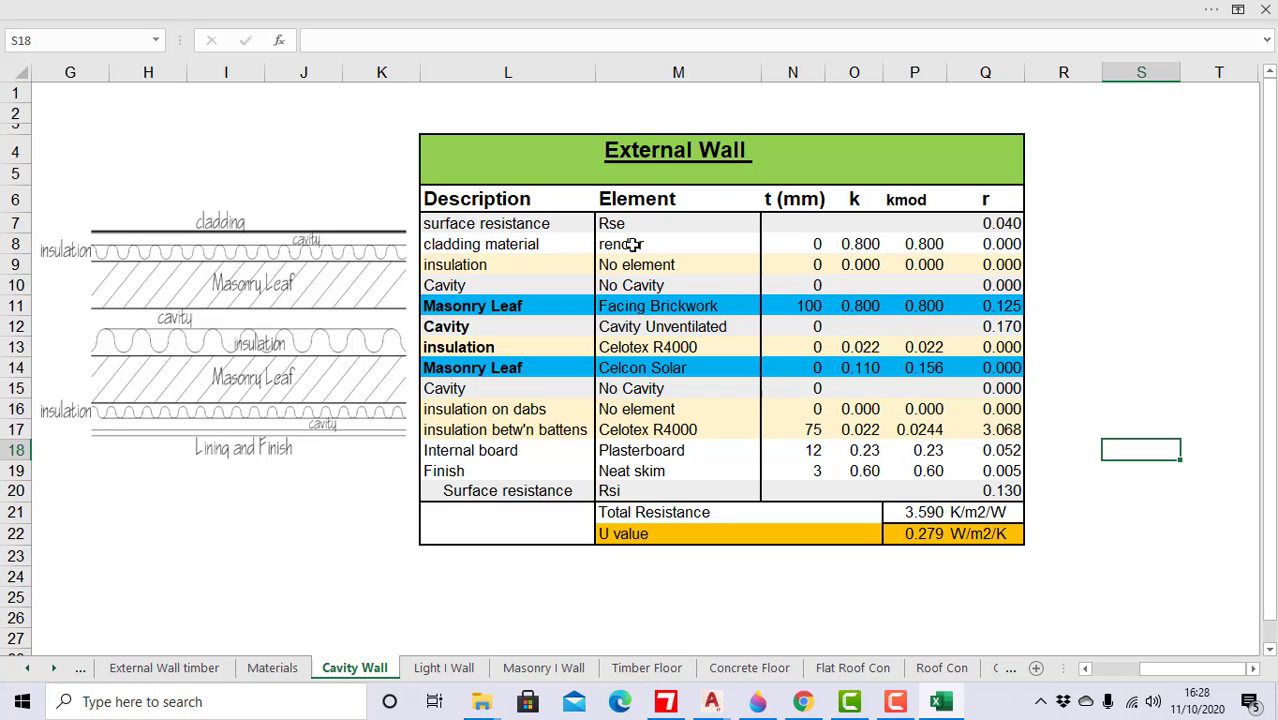
Step: Change the cladding material to softwood and set its thickness to 10 mm
left_click(730, 244)
left_click(769, 245)
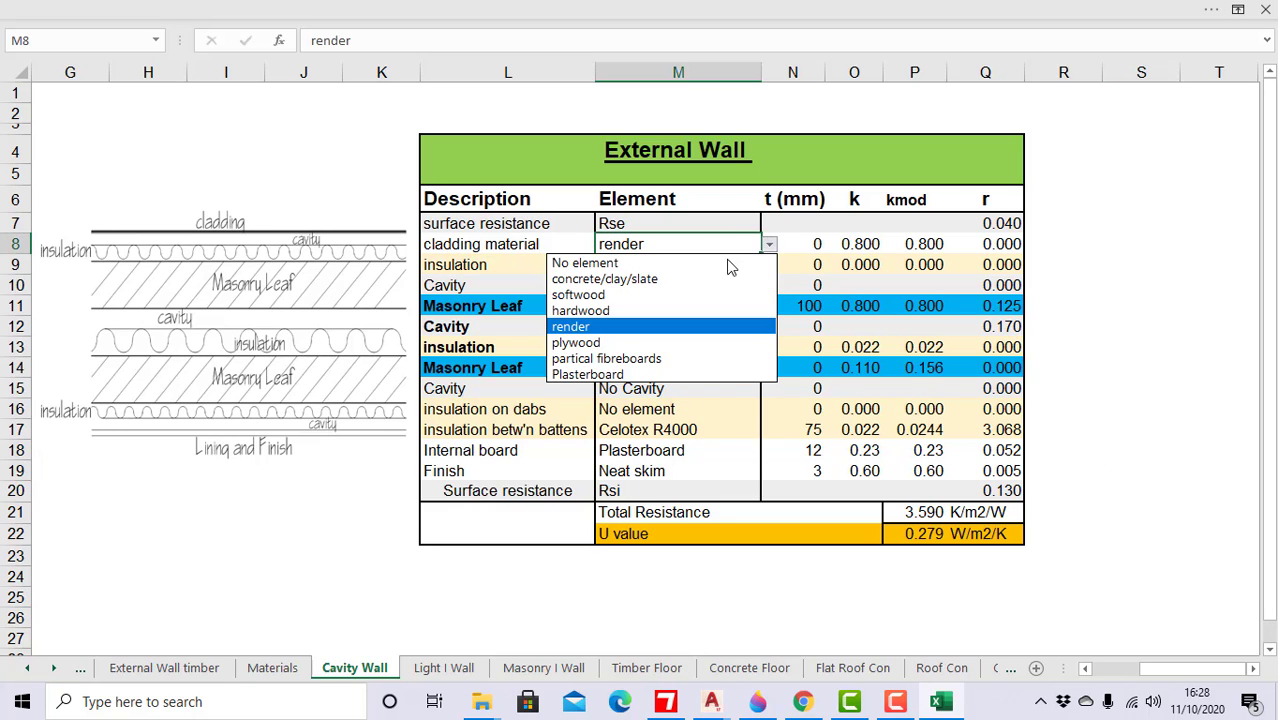
left_click(598, 295)
left_click(805, 246)
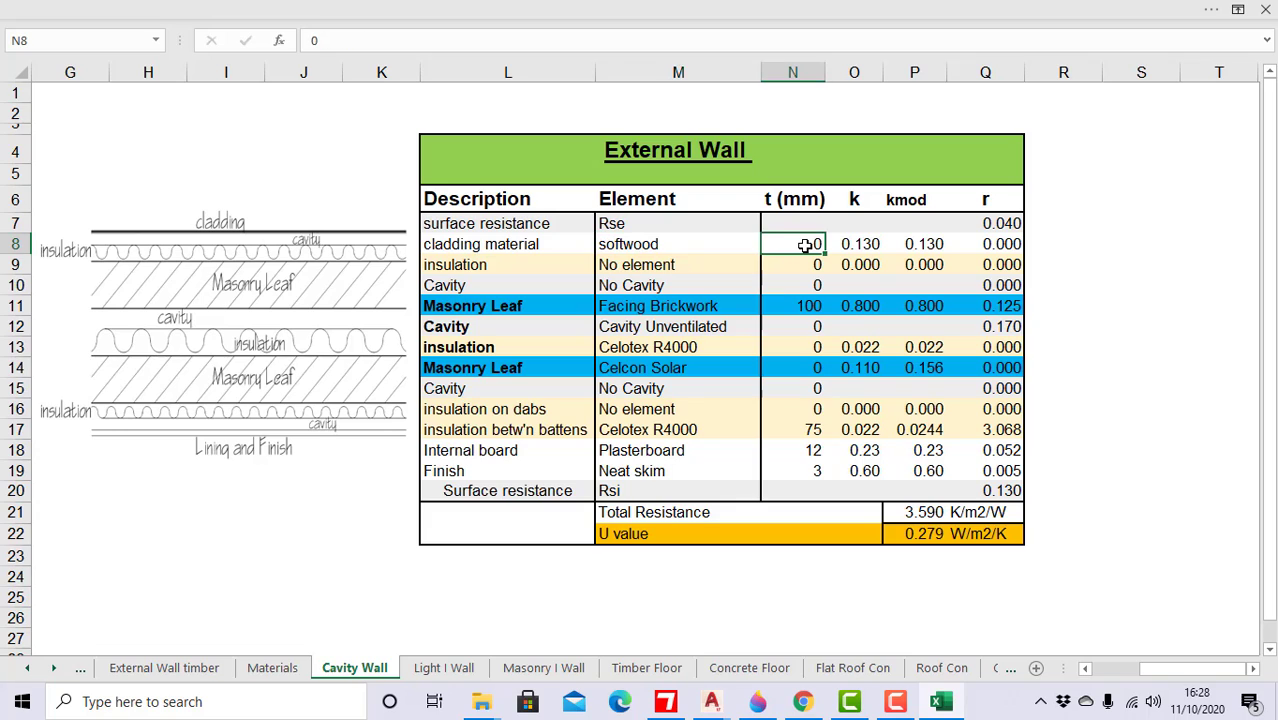
type("1")
key("Return")
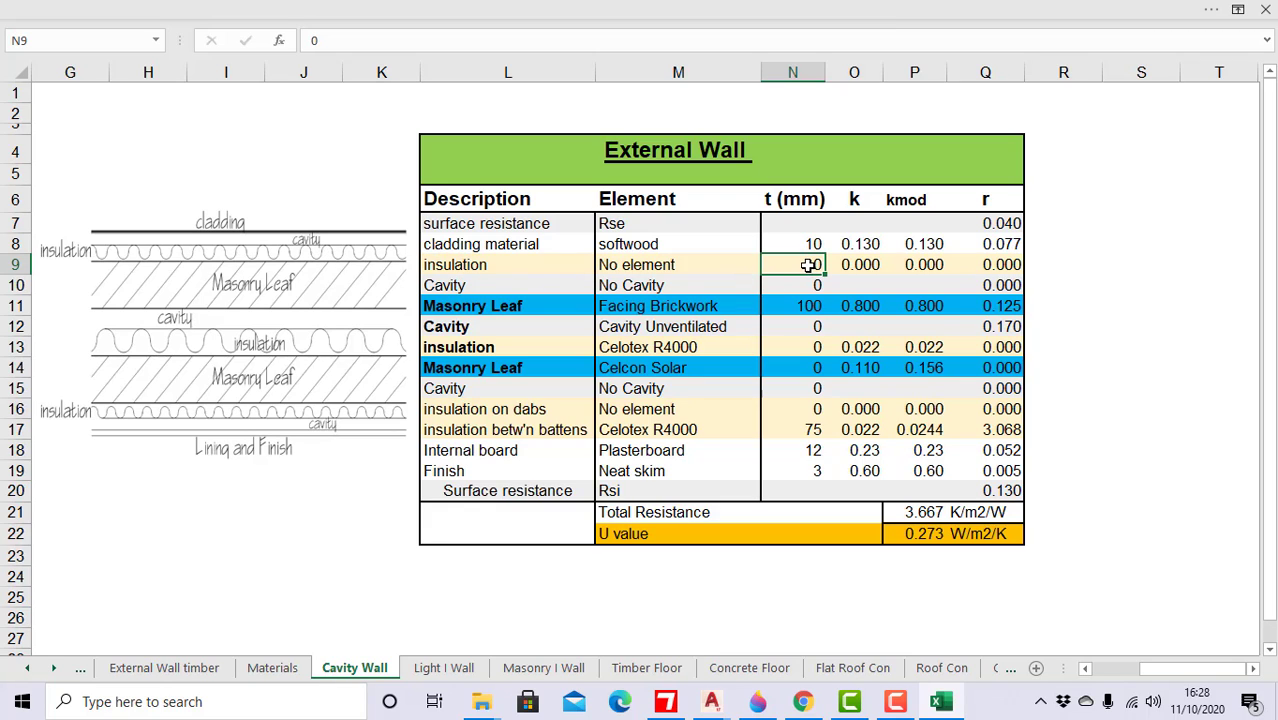
Step: Set the insulation behind the cladding to 25 mm thick and choose Cavity Ventilated for the cavity outside the outer masonry leaf
type("25")
key("Return")
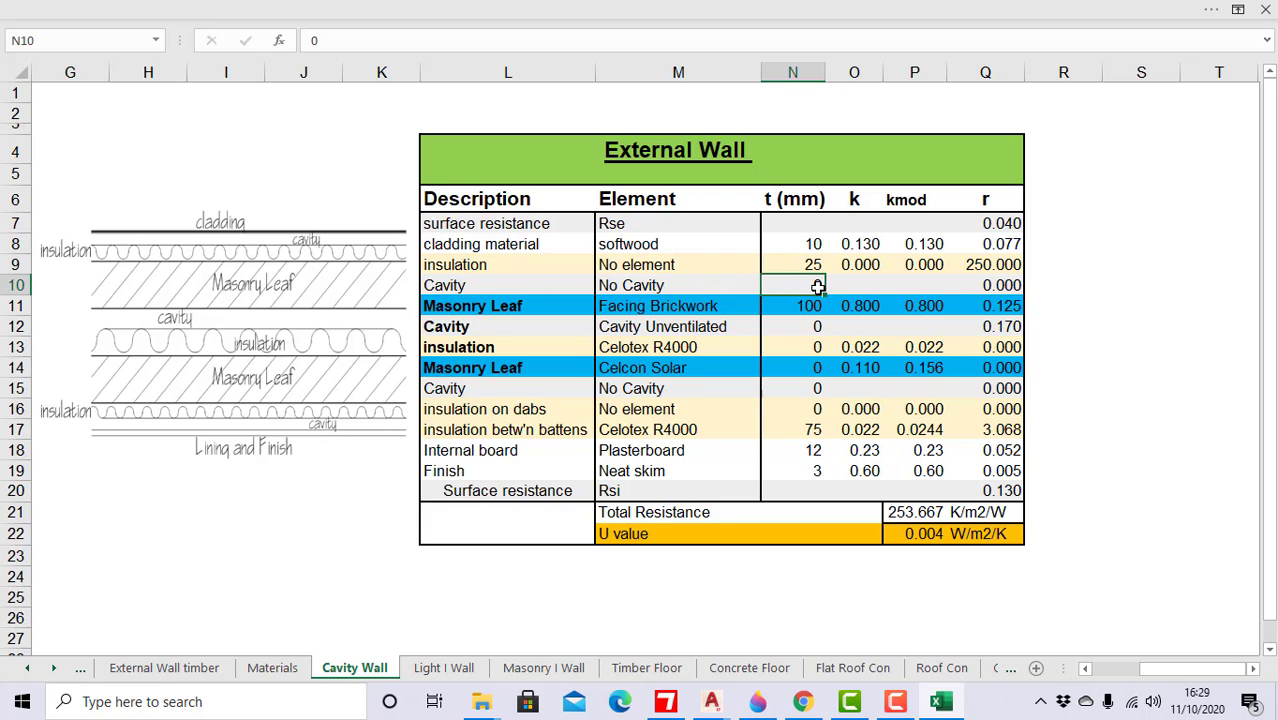
left_click(717, 287)
left_click(768, 288)
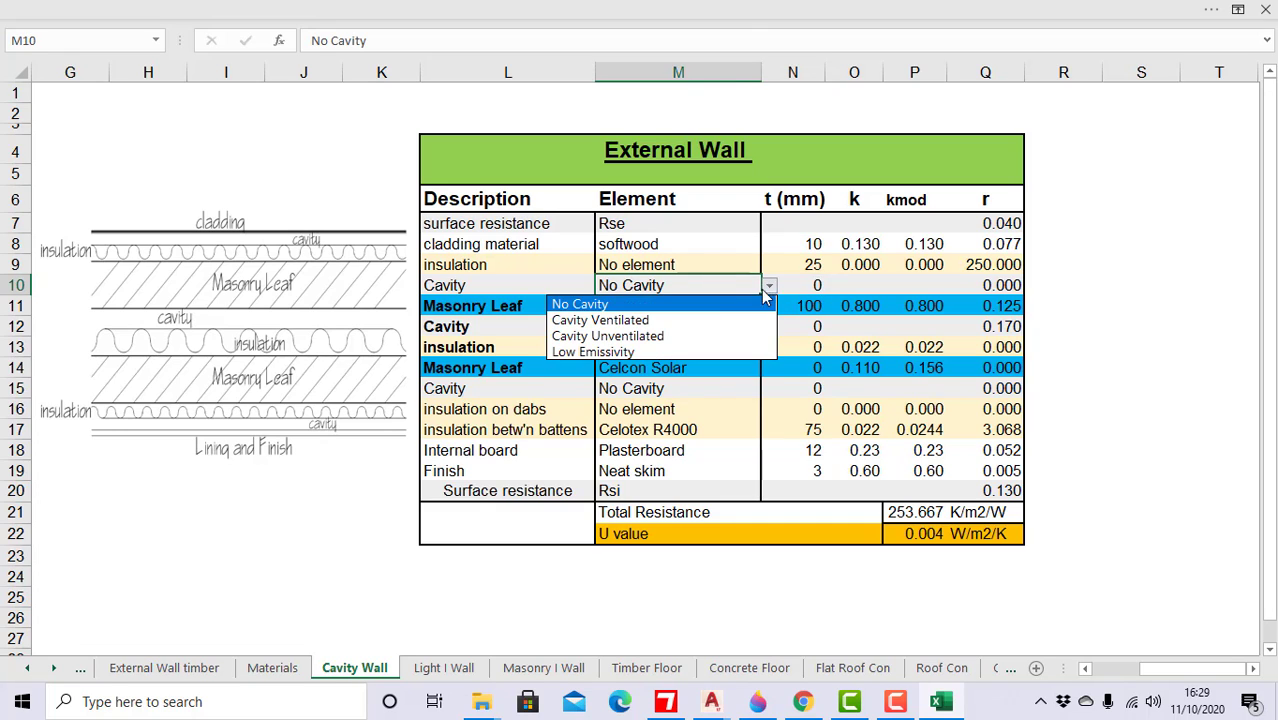
left_click(706, 322)
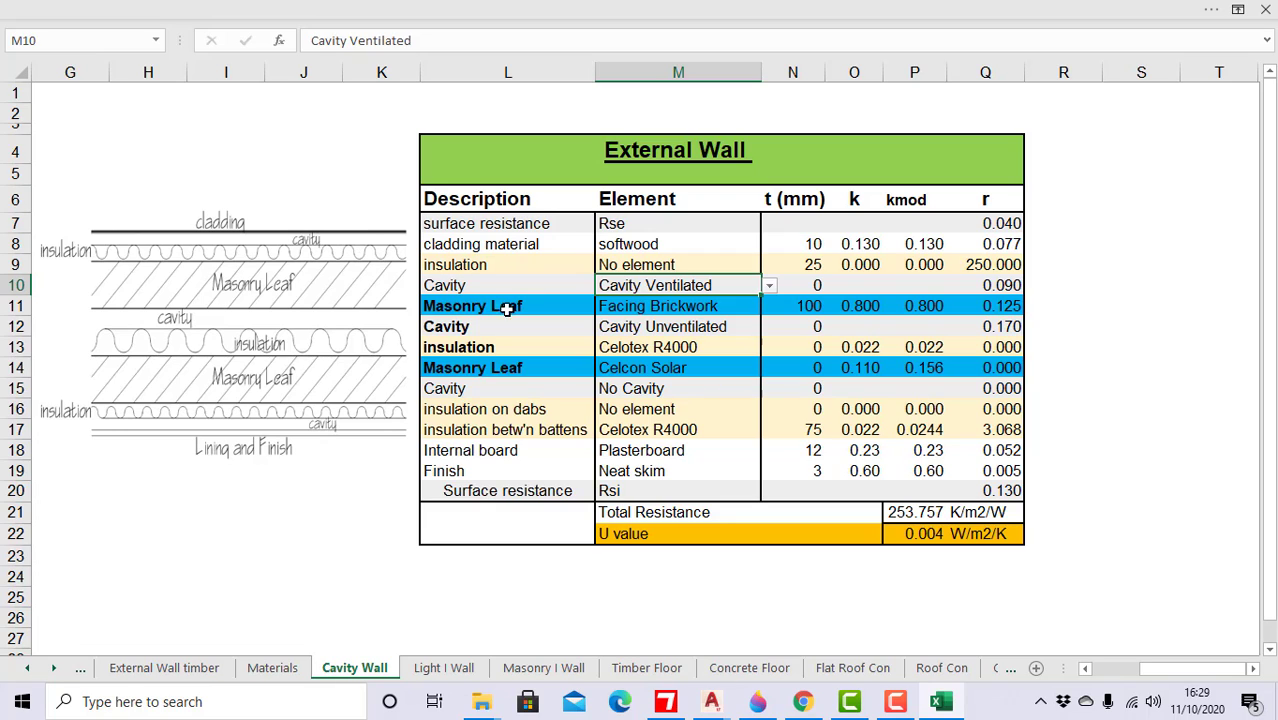
Step: Change the outer Masonry Leaf element from facing brickwork to Lignacite Standard 7.3N
left_click(689, 306)
left_click(769, 306)
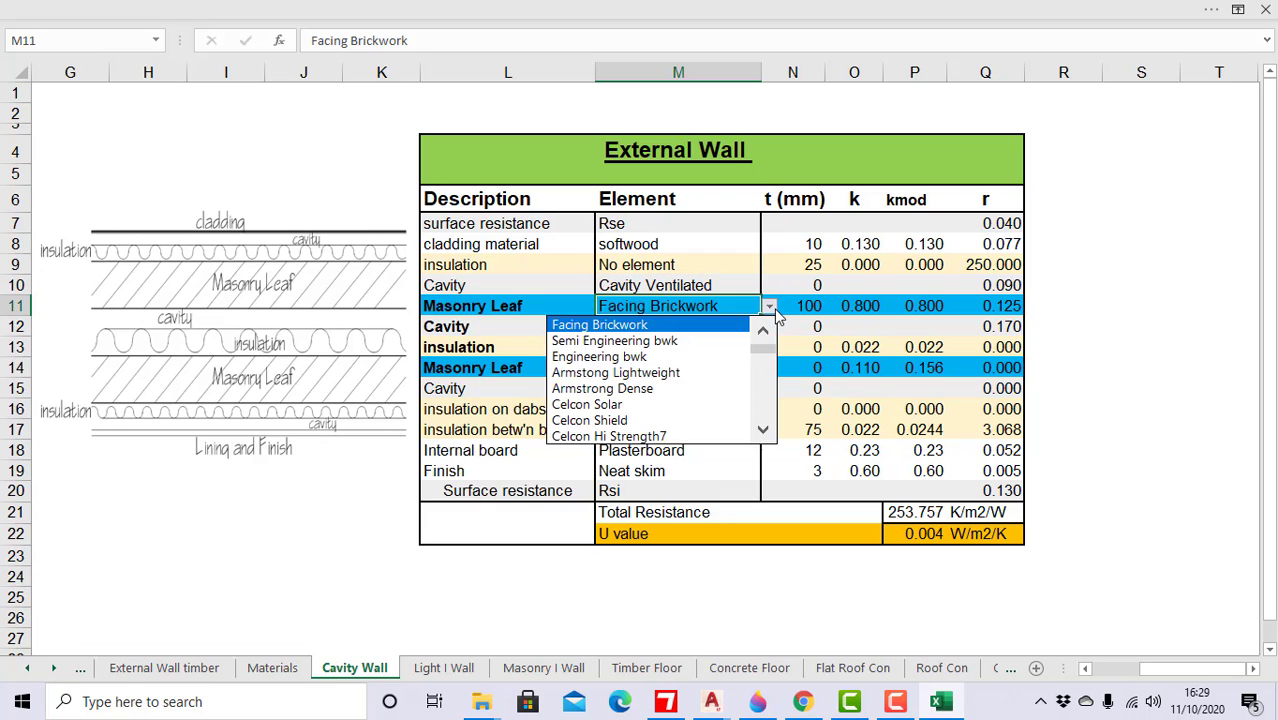
left_click(763, 430)
left_click(763, 430)
left_click(763, 430)
left_click(763, 430)
left_click(763, 430)
left_click(763, 430)
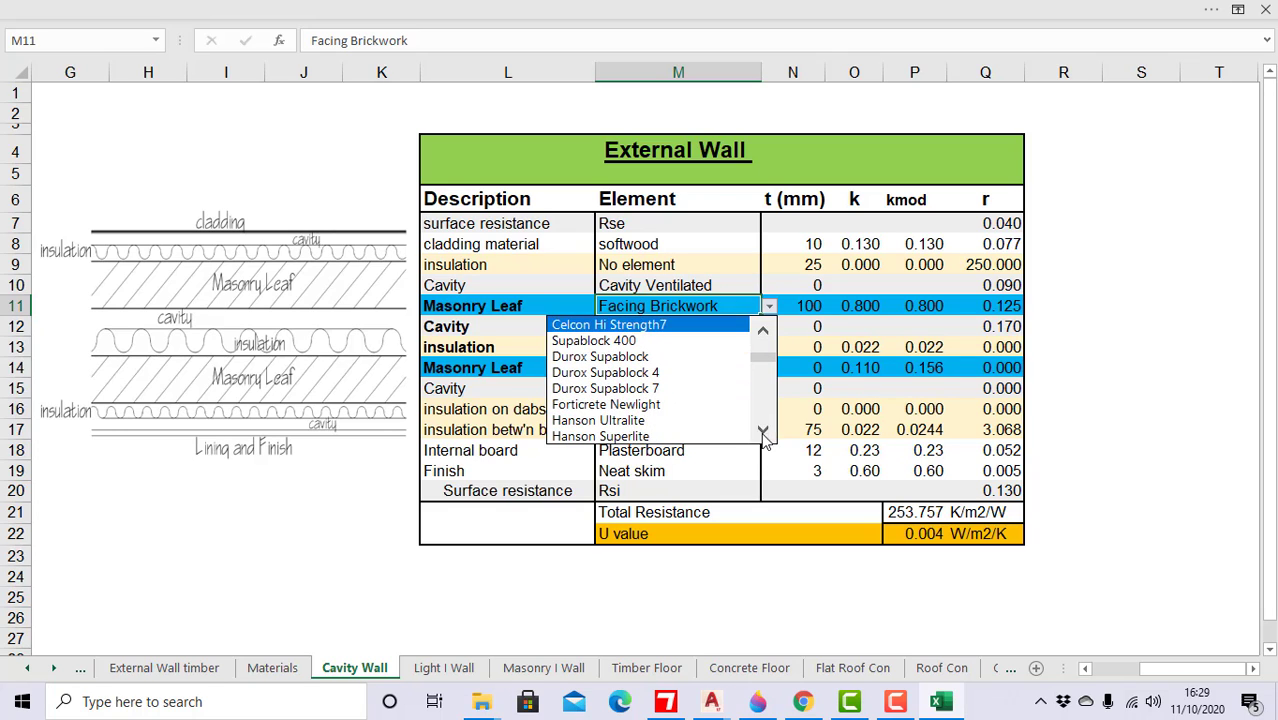
left_click(763, 430)
left_click(763, 430)
left_click(763, 430)
left_click(763, 430)
left_click(763, 430)
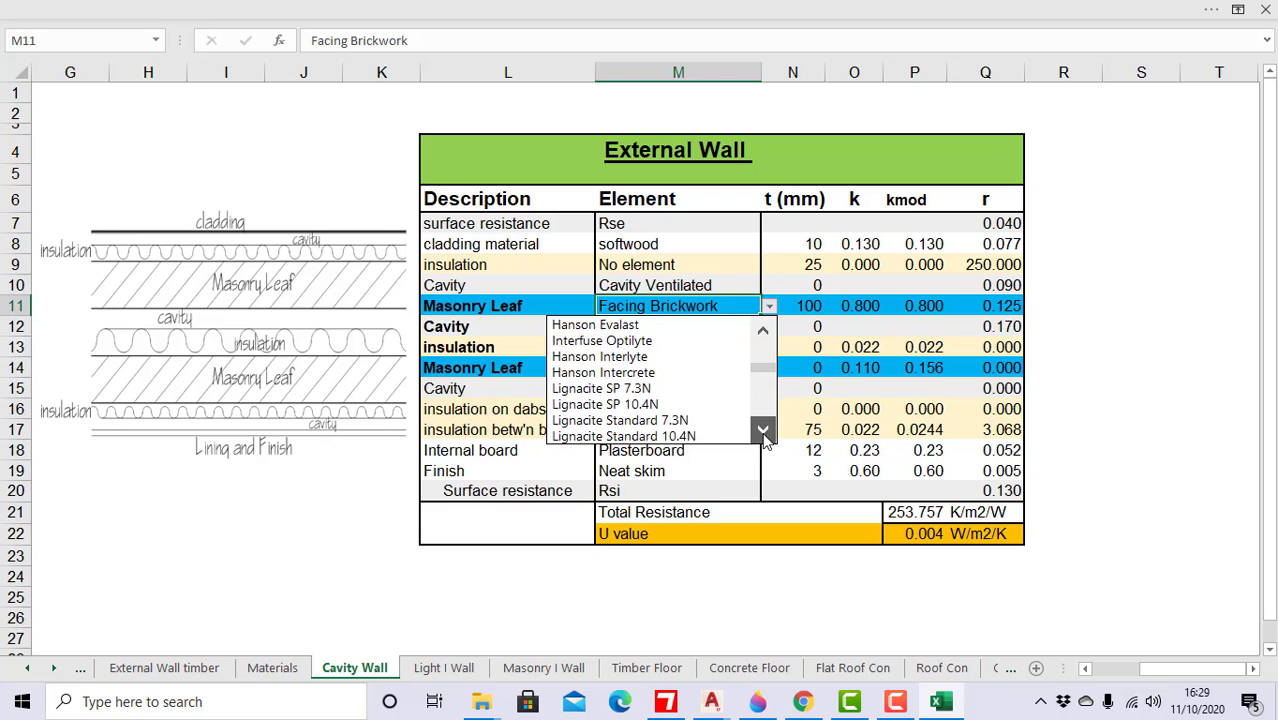
left_click(763, 430)
left_click(763, 430)
left_click(763, 430)
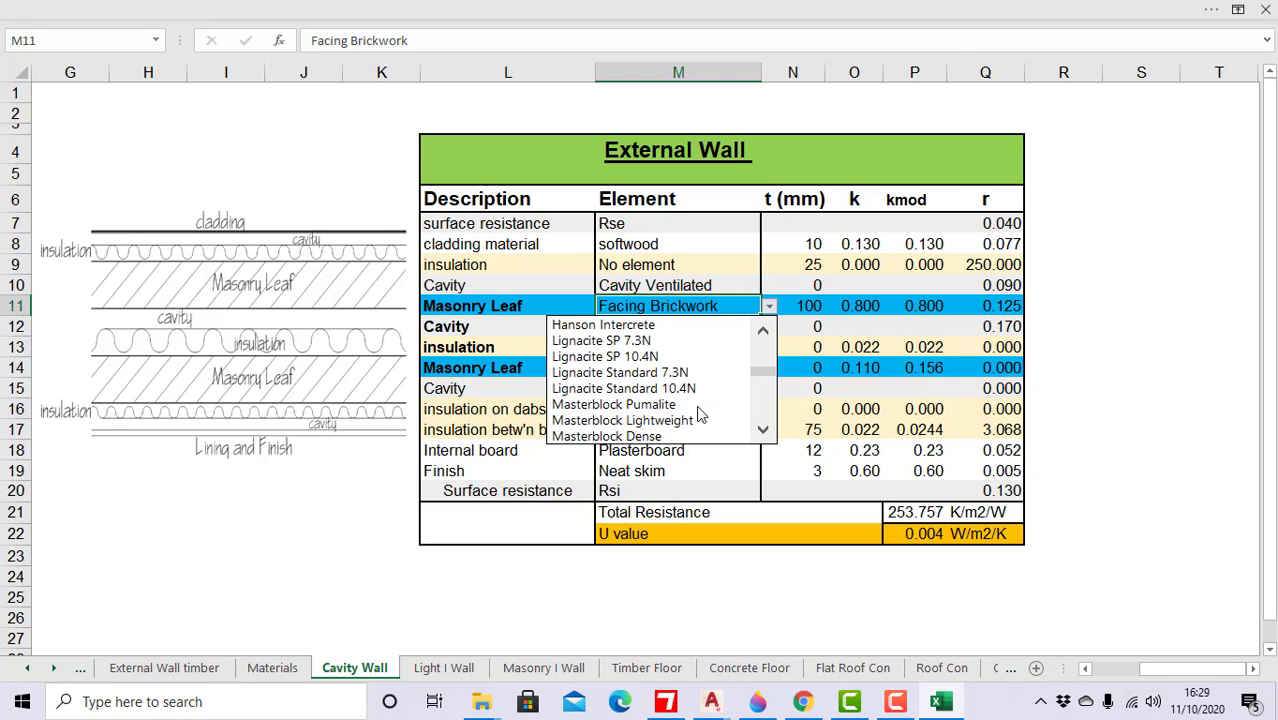
left_click(632, 372)
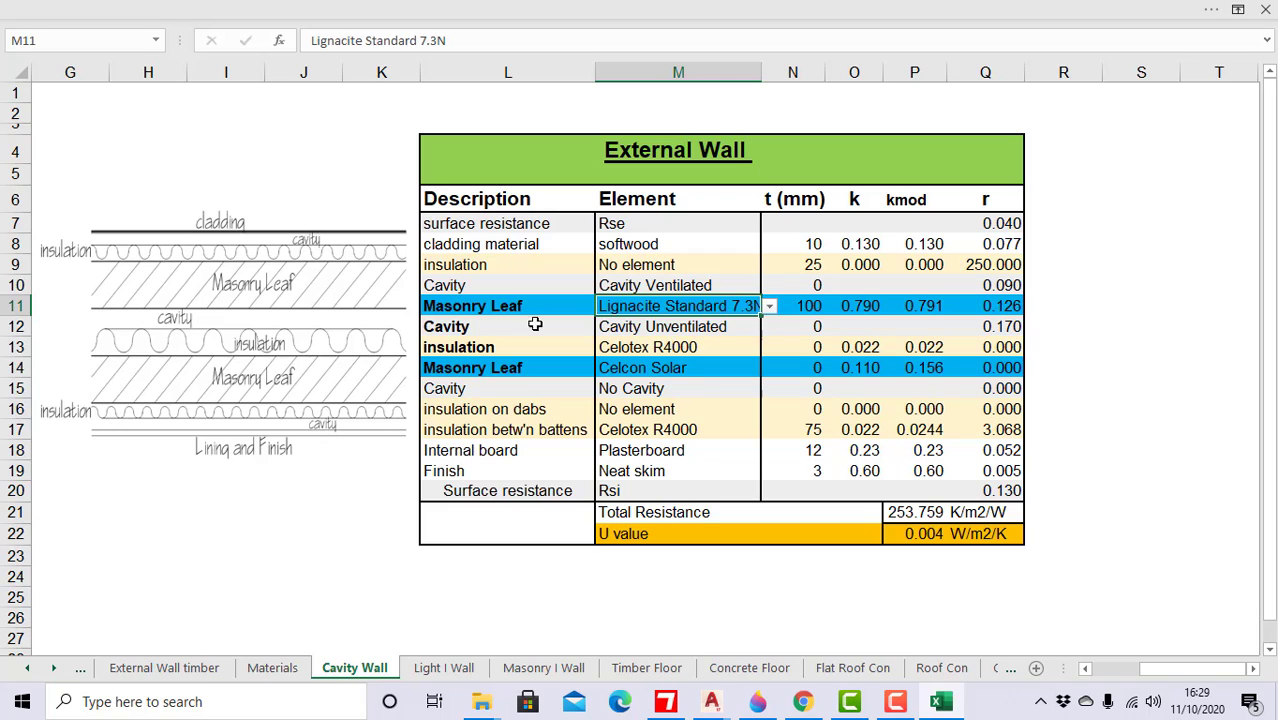
Step: Set the Celotex R4000 insulation between the two masonry leaves to 50 mm thick
left_click(644, 328)
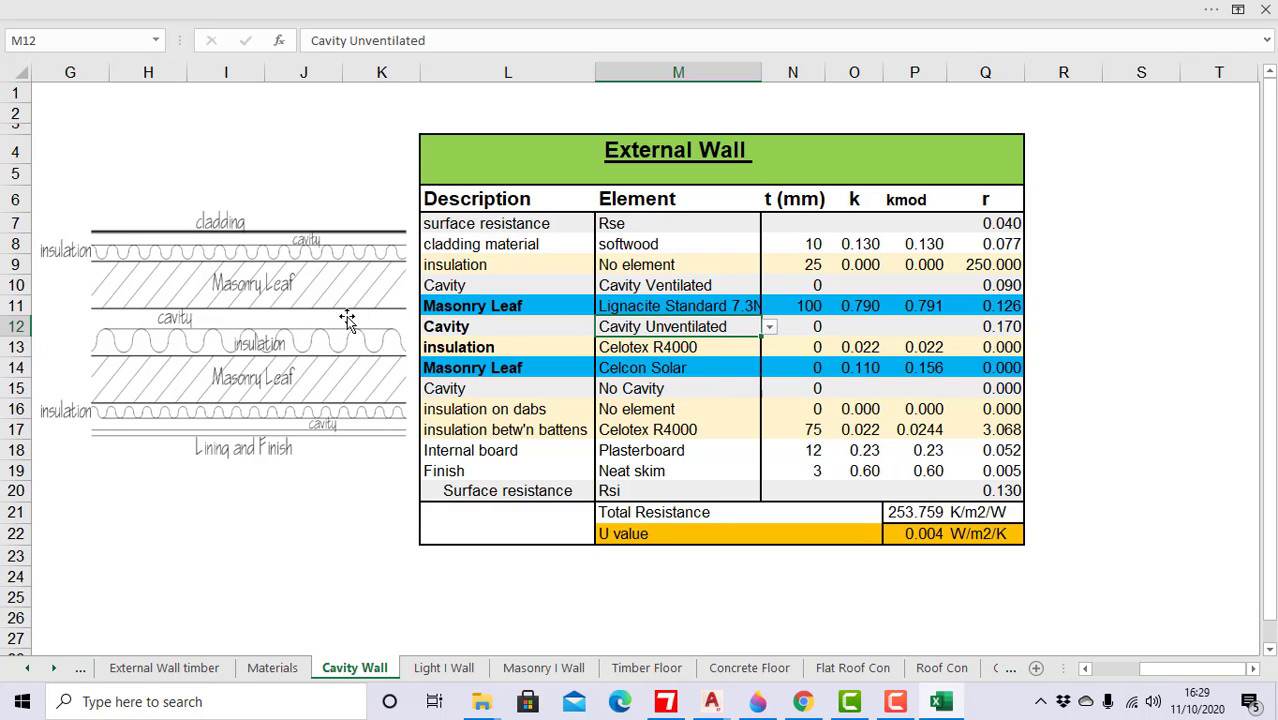
left_click(796, 350)
type("50")
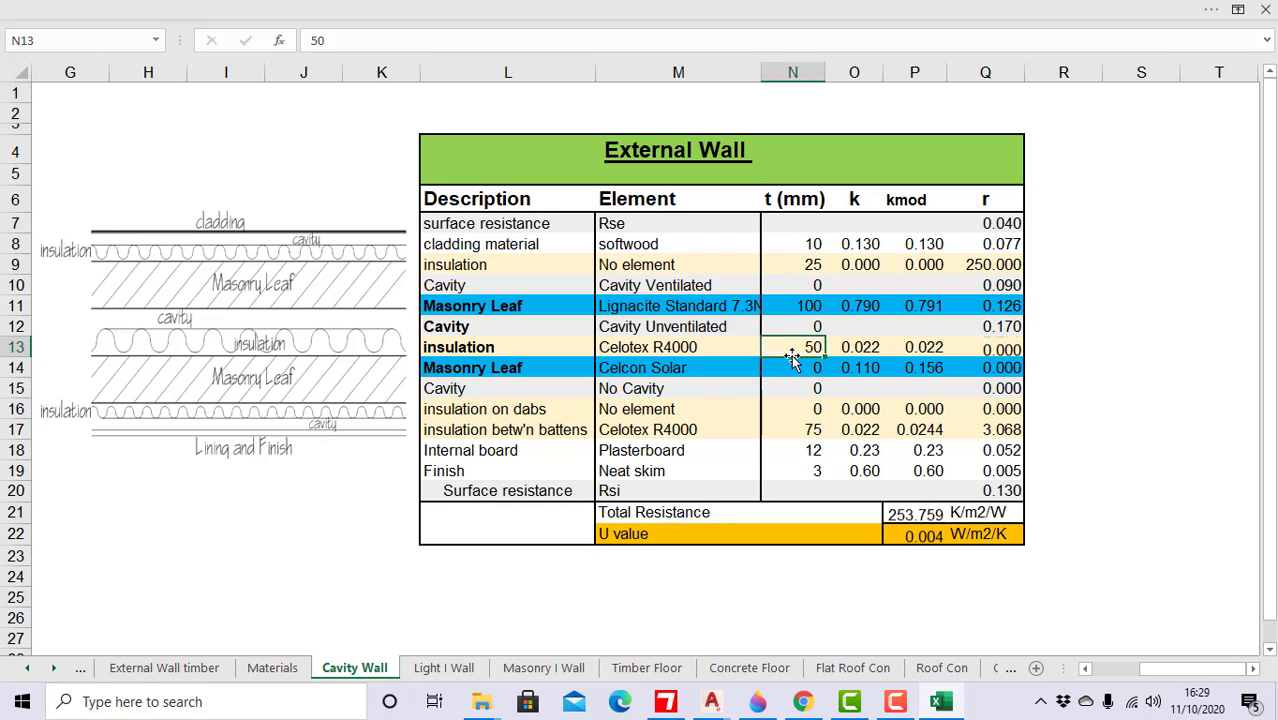
key("Return")
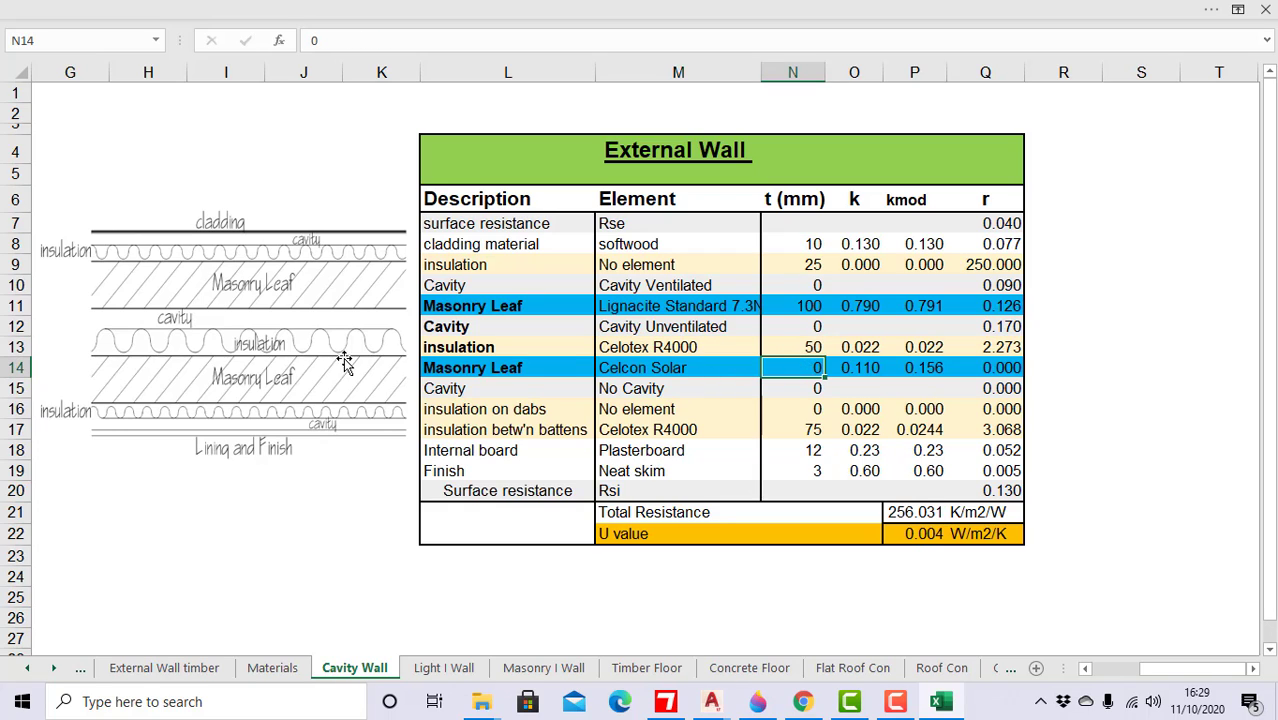
Step: Change the inner Masonry Leaf element to Armstong Lightweight and set its thickness to 100 mm
left_click(682, 370)
left_click(769, 370)
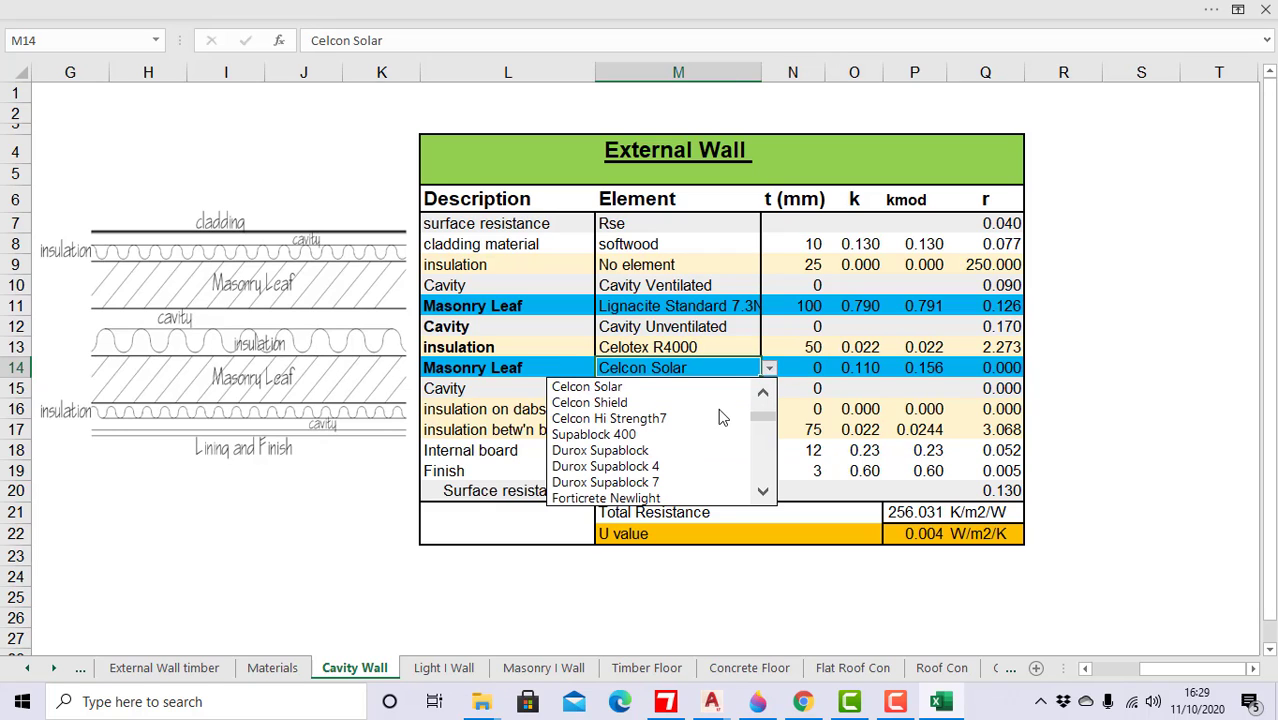
scroll(769, 418, "up", 2)
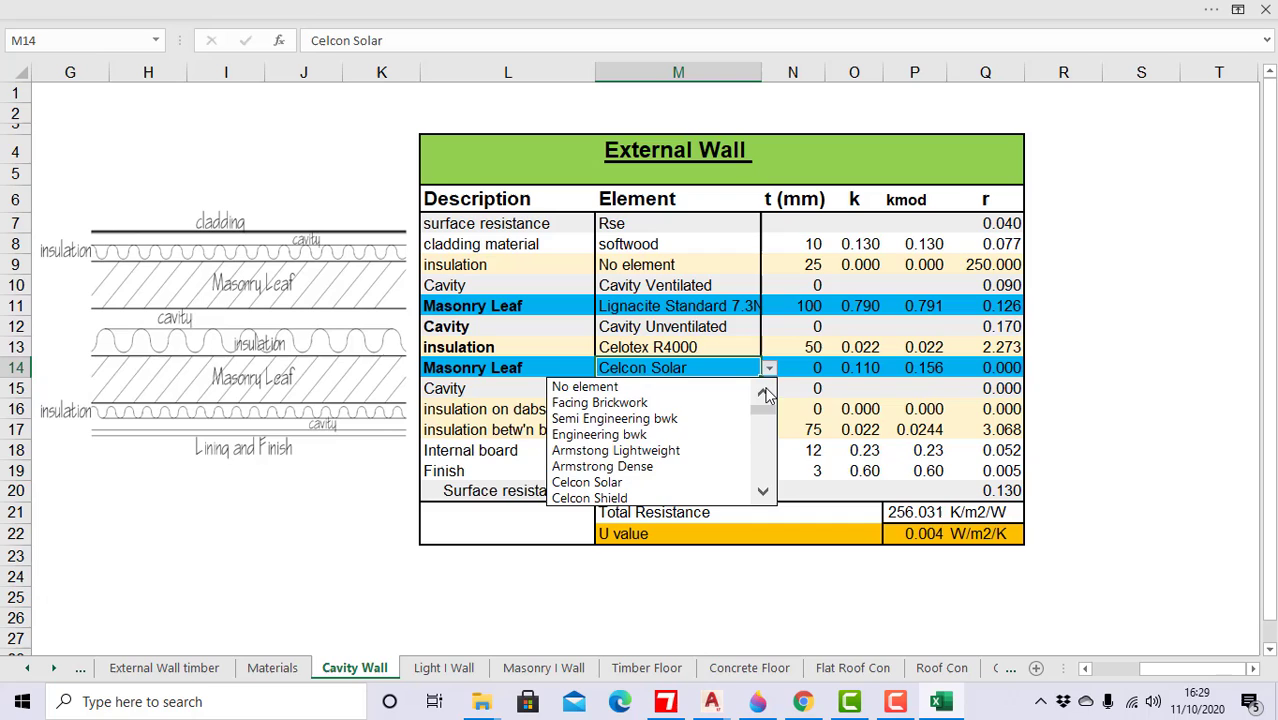
left_click(688, 450)
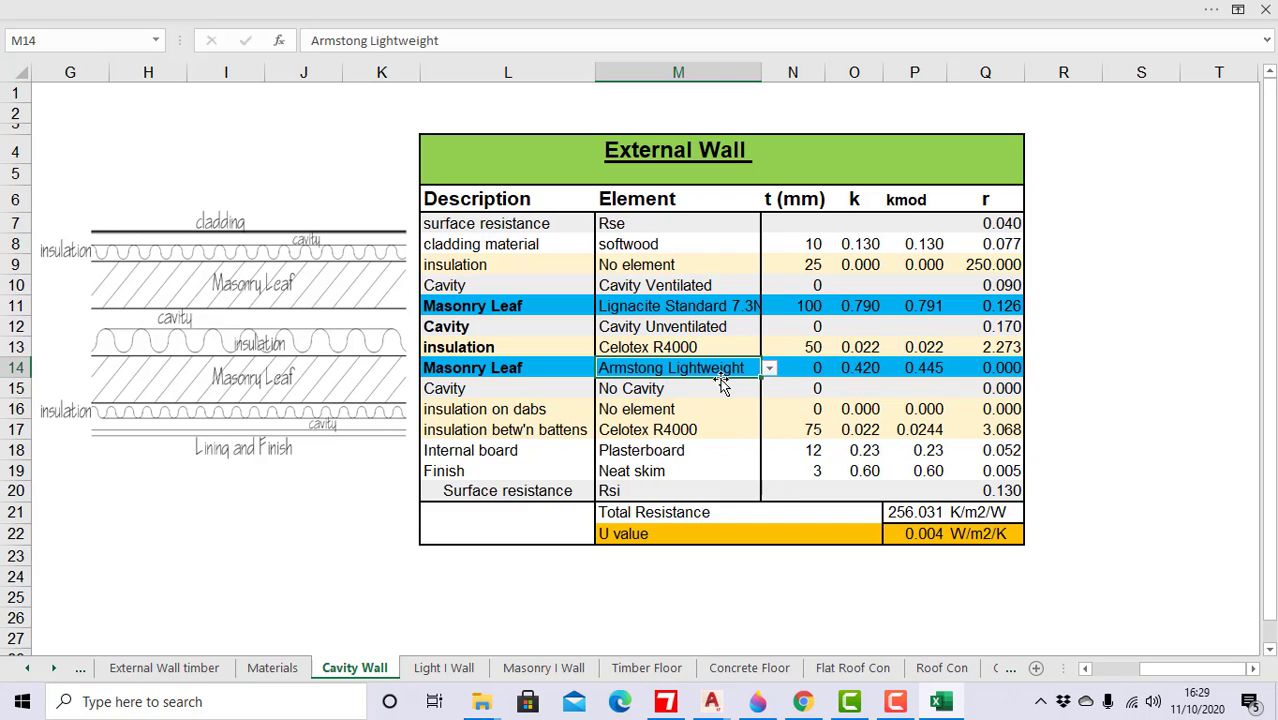
left_click(805, 370)
type("100")
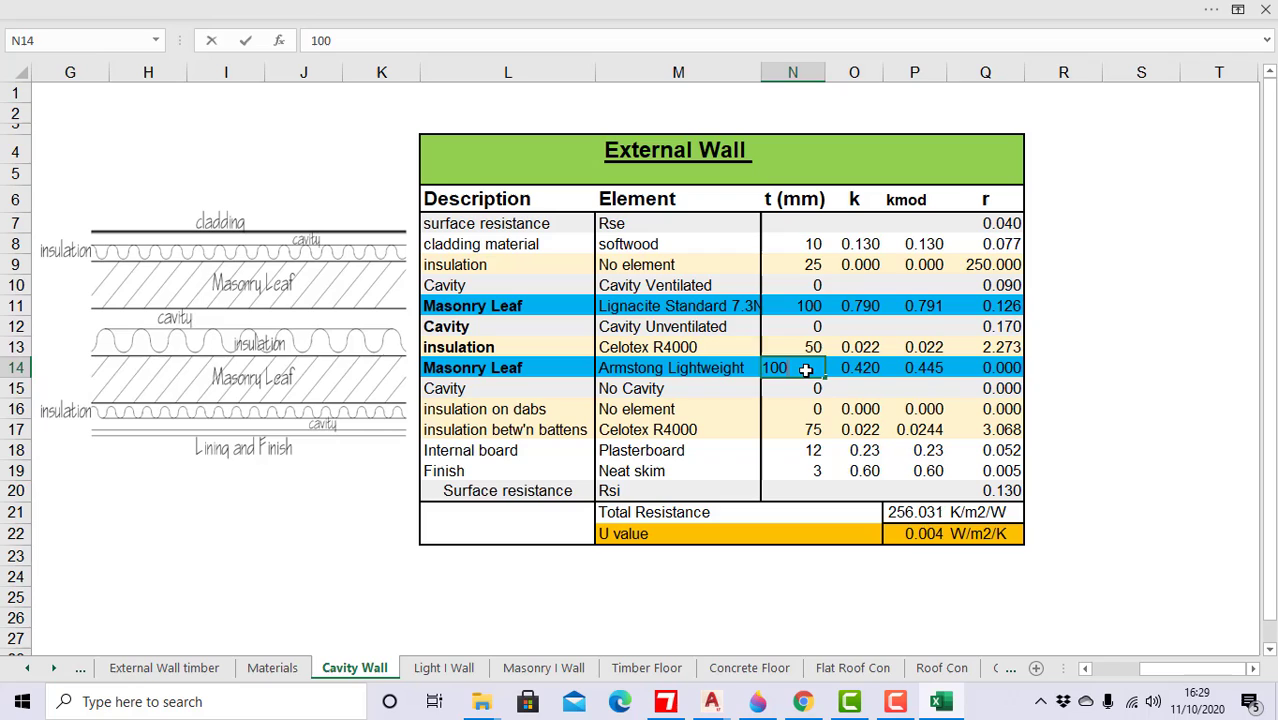
key("Return")
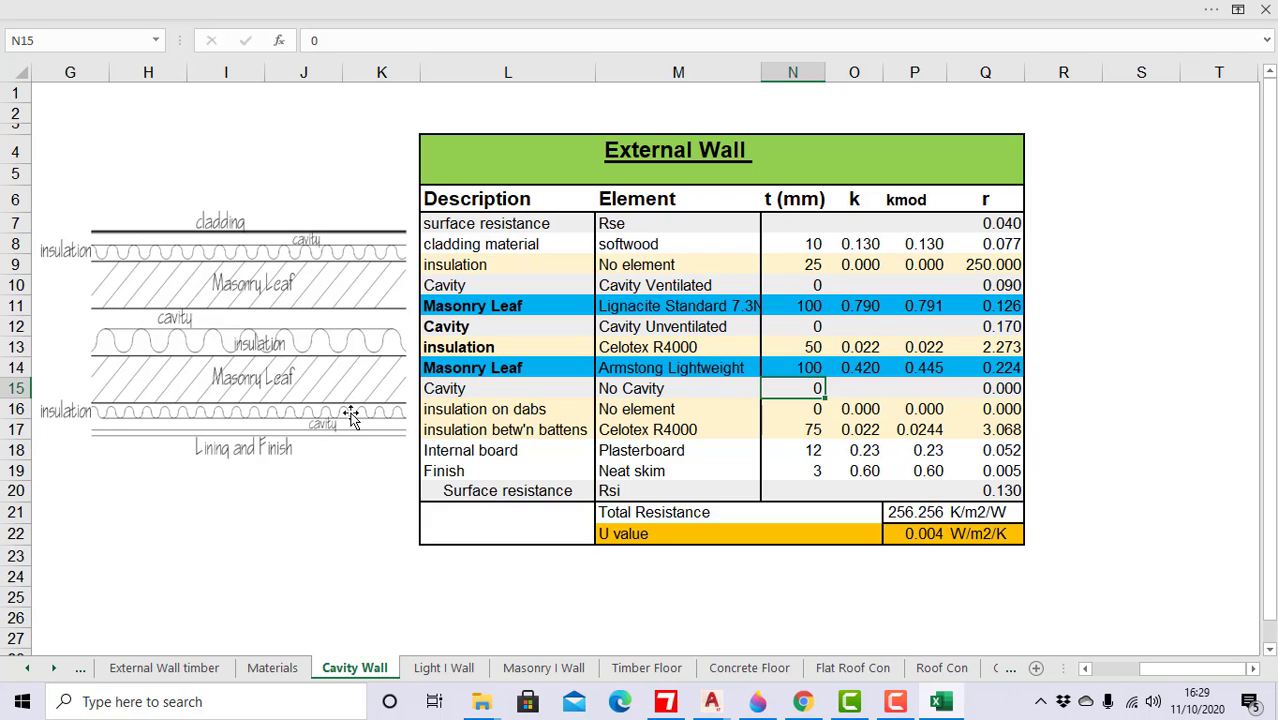
Step: Choose Cavity Unventilated for the cavity inside the inner masonry leaf
left_click(724, 388)
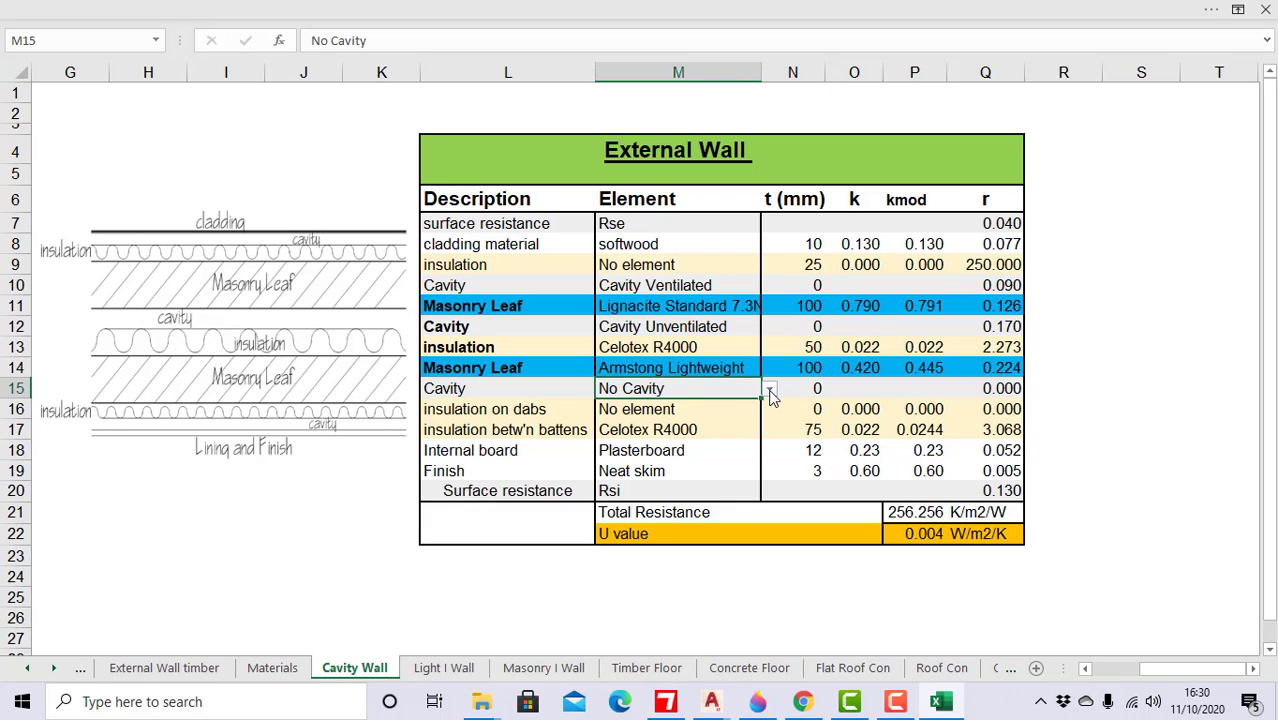
left_click(770, 393)
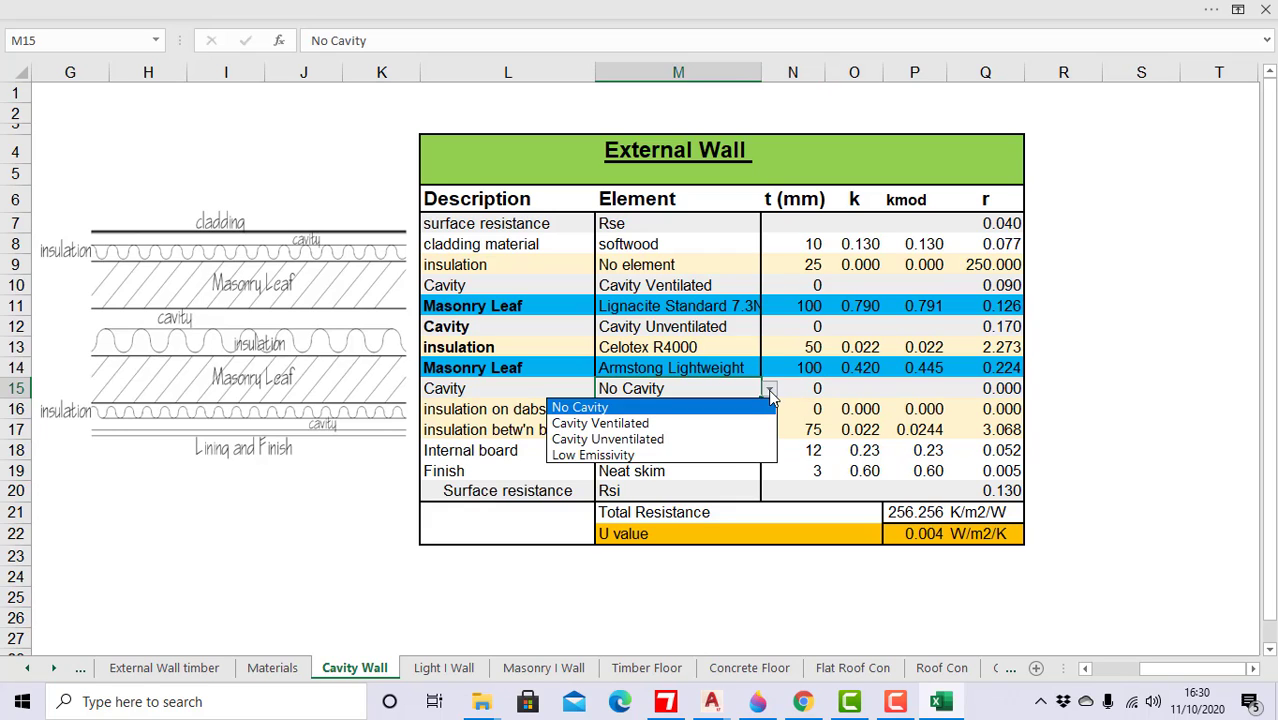
left_click(707, 440)
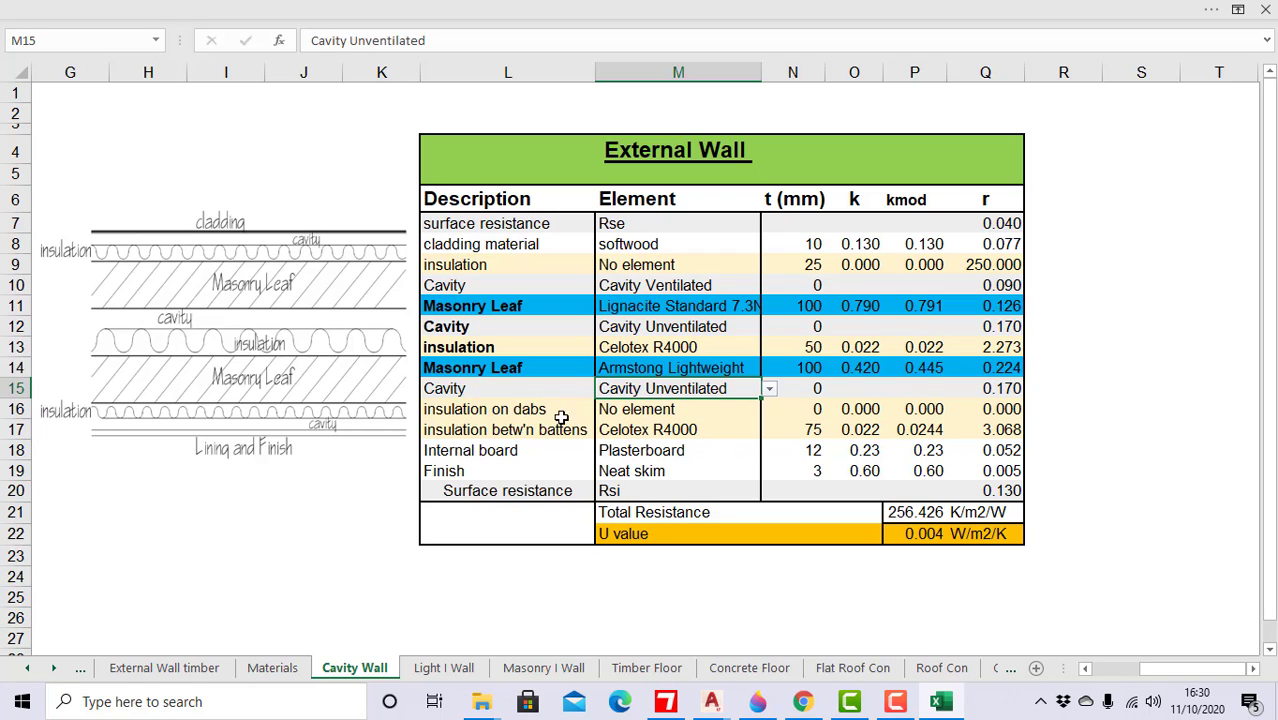
Step: Set the insulation on dabs to 30 mm thick and choose Styrofoam Floormate as its element
left_click(812, 409)
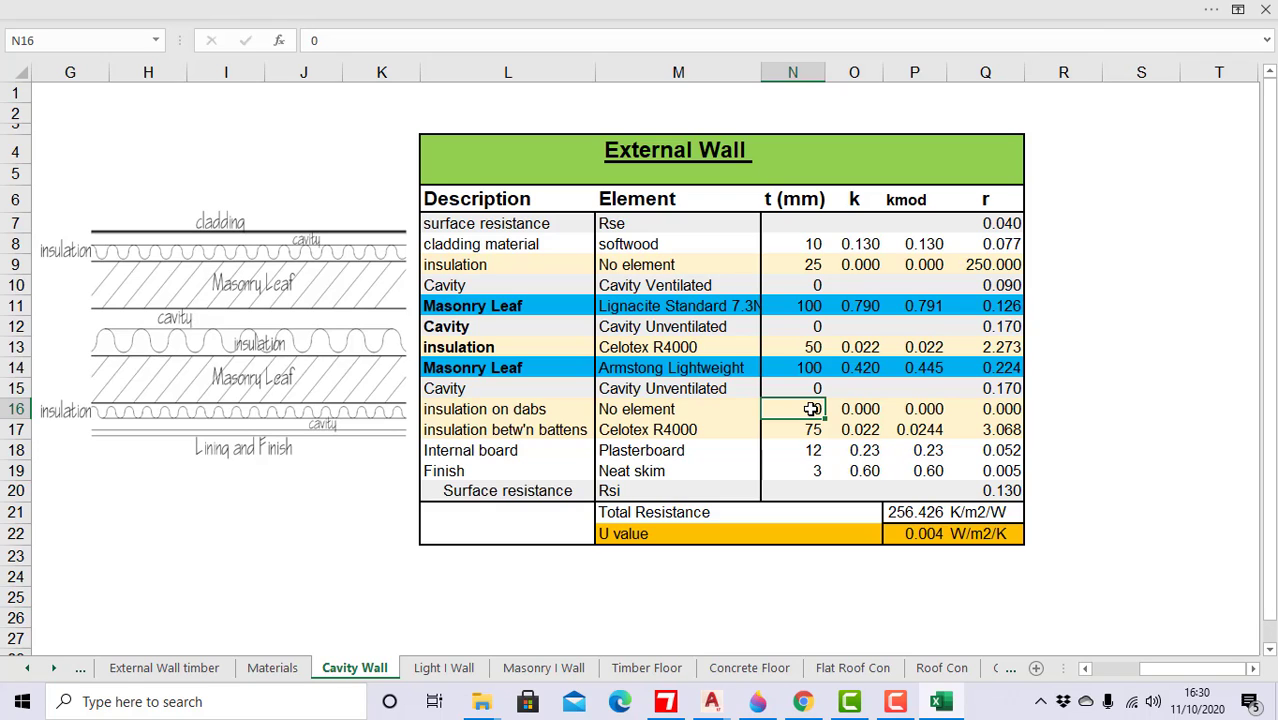
type("5")
type("0")
left_click(722, 414)
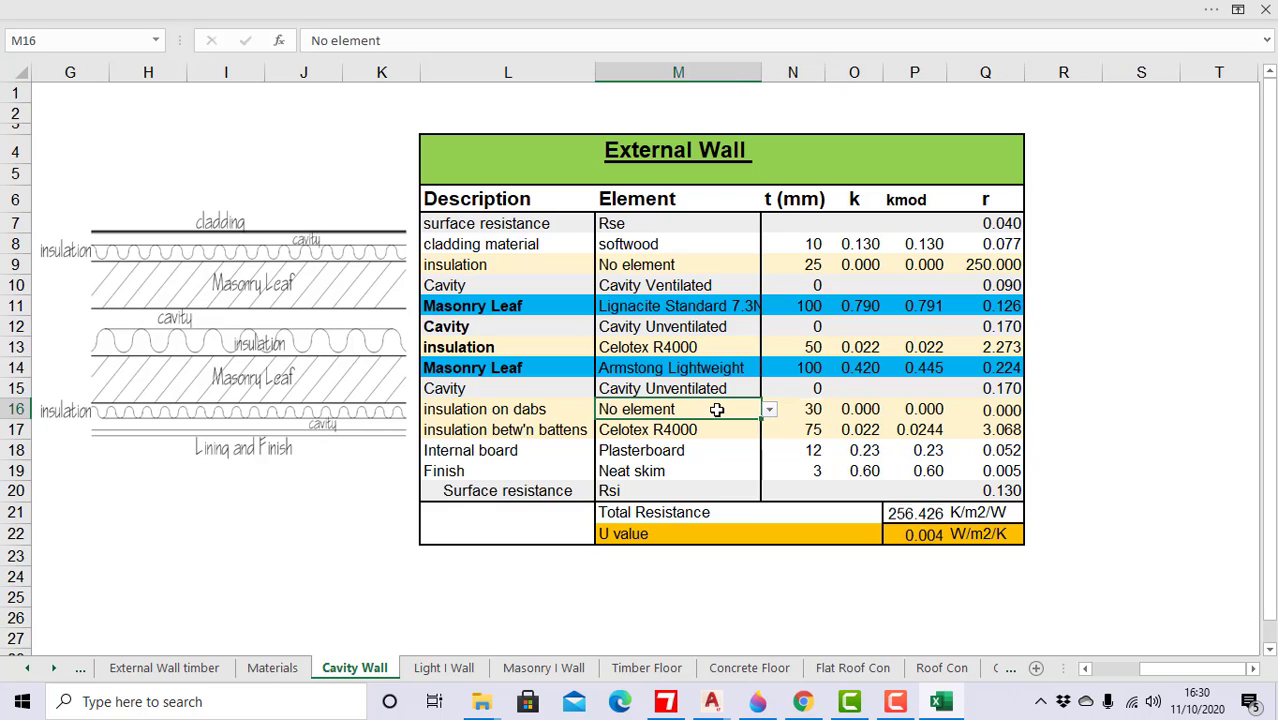
left_click(769, 411)
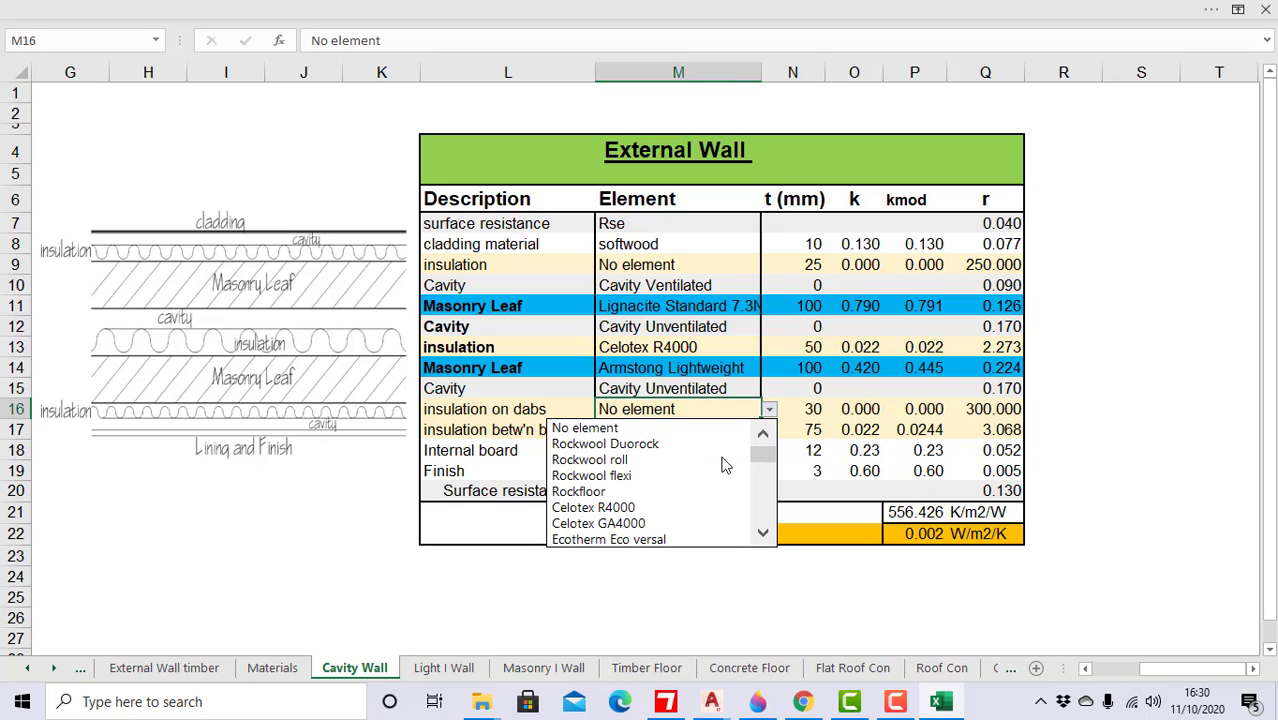
left_click_drag(763, 536, 763, 536)
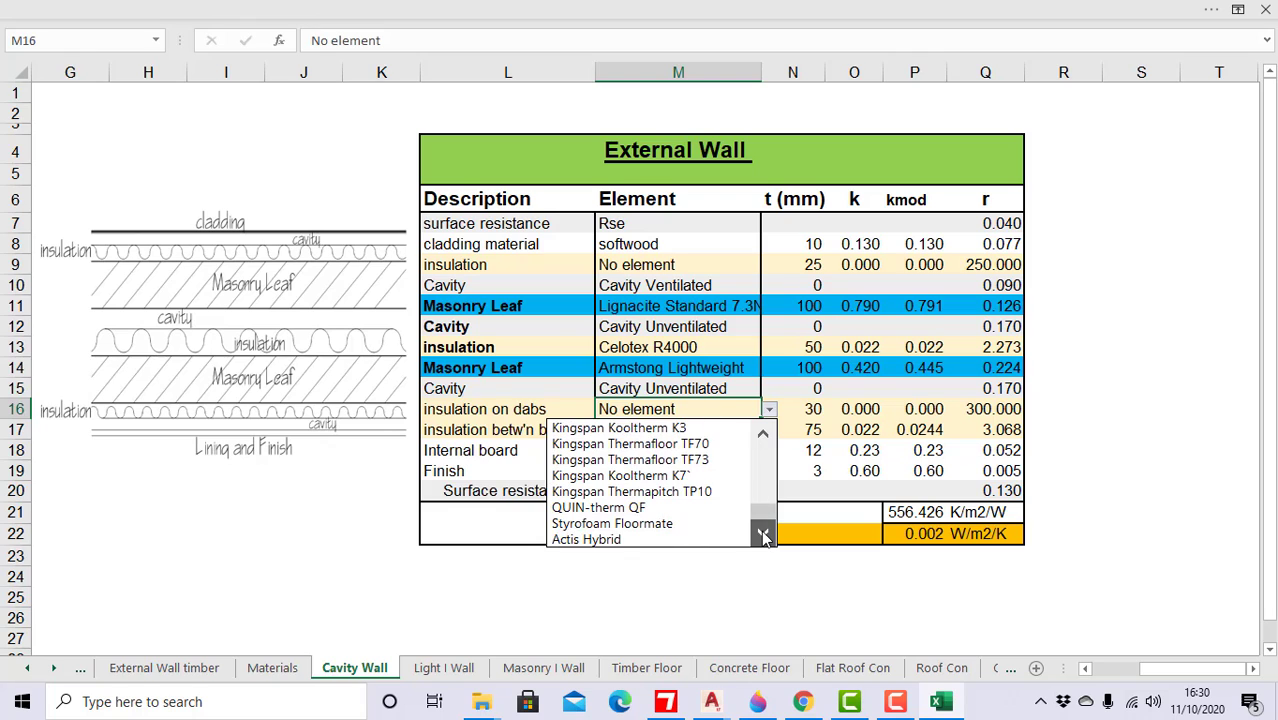
left_click(650, 524)
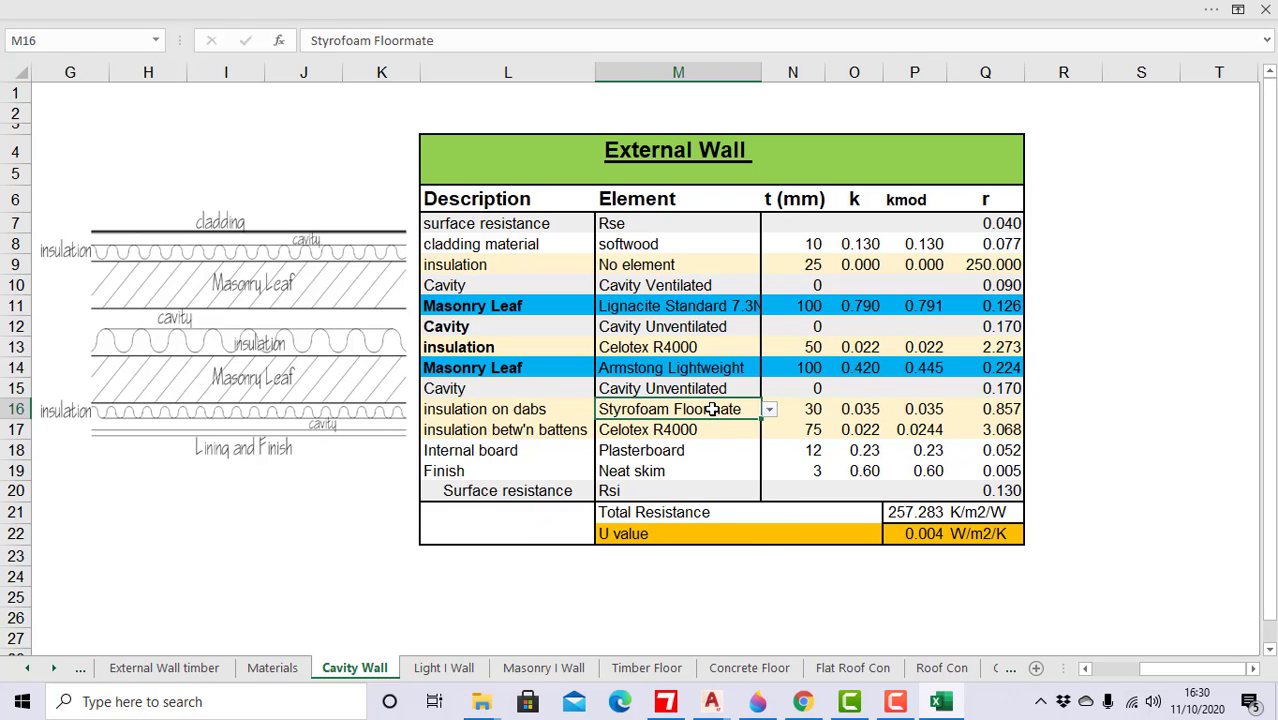
Step: Set the thickness of both the insulation between battens and the outer insulation behind the cladding to 0 mm
left_click(817, 429)
type("0")
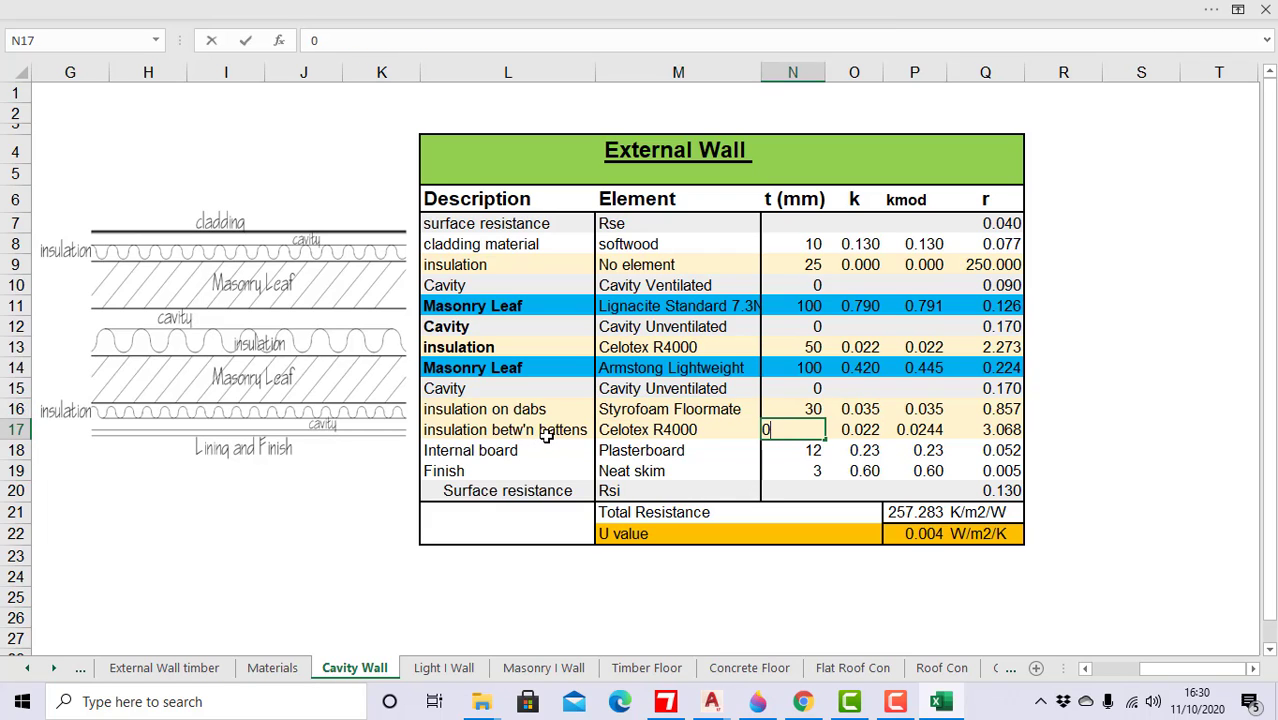
key("Return")
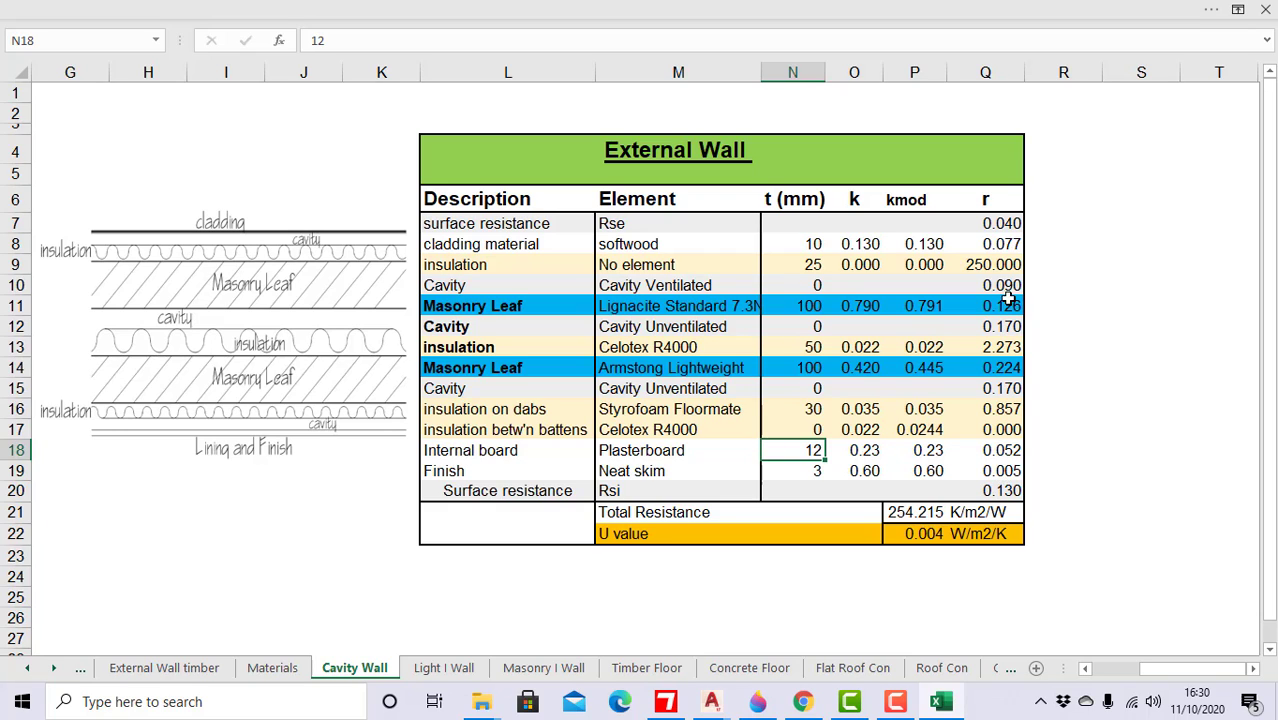
left_click(805, 264)
type("0")
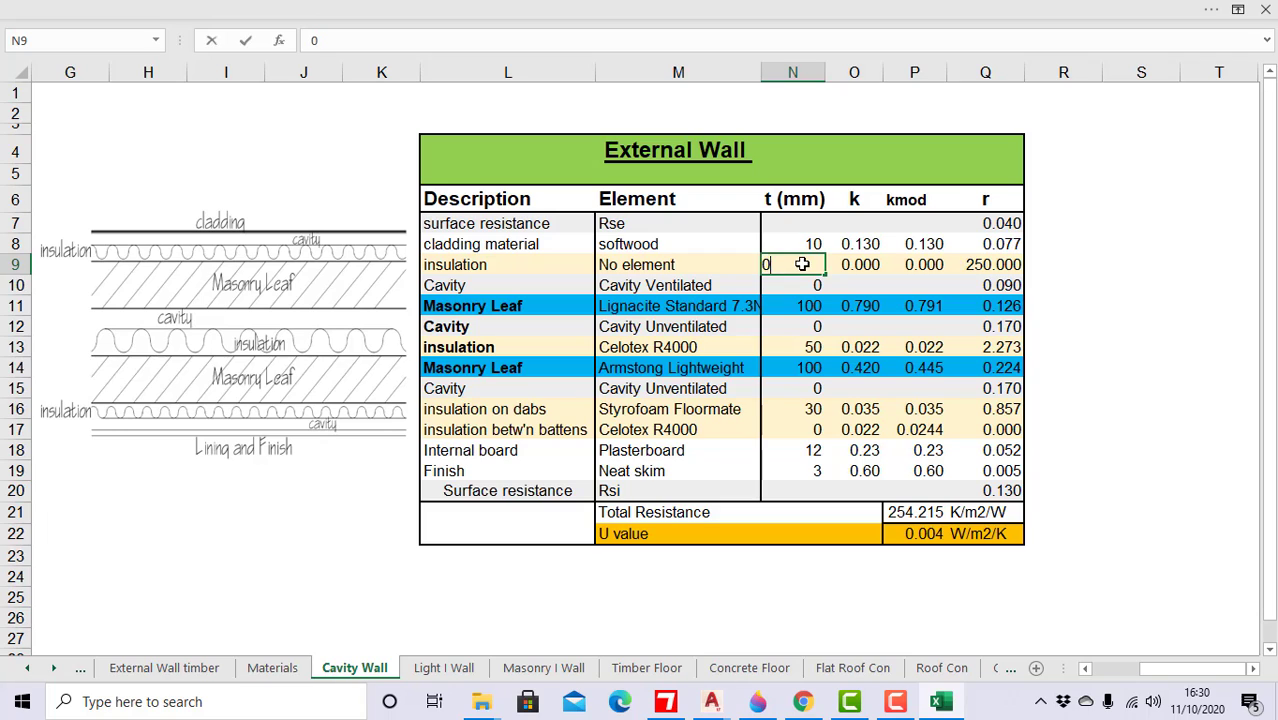
key("Return")
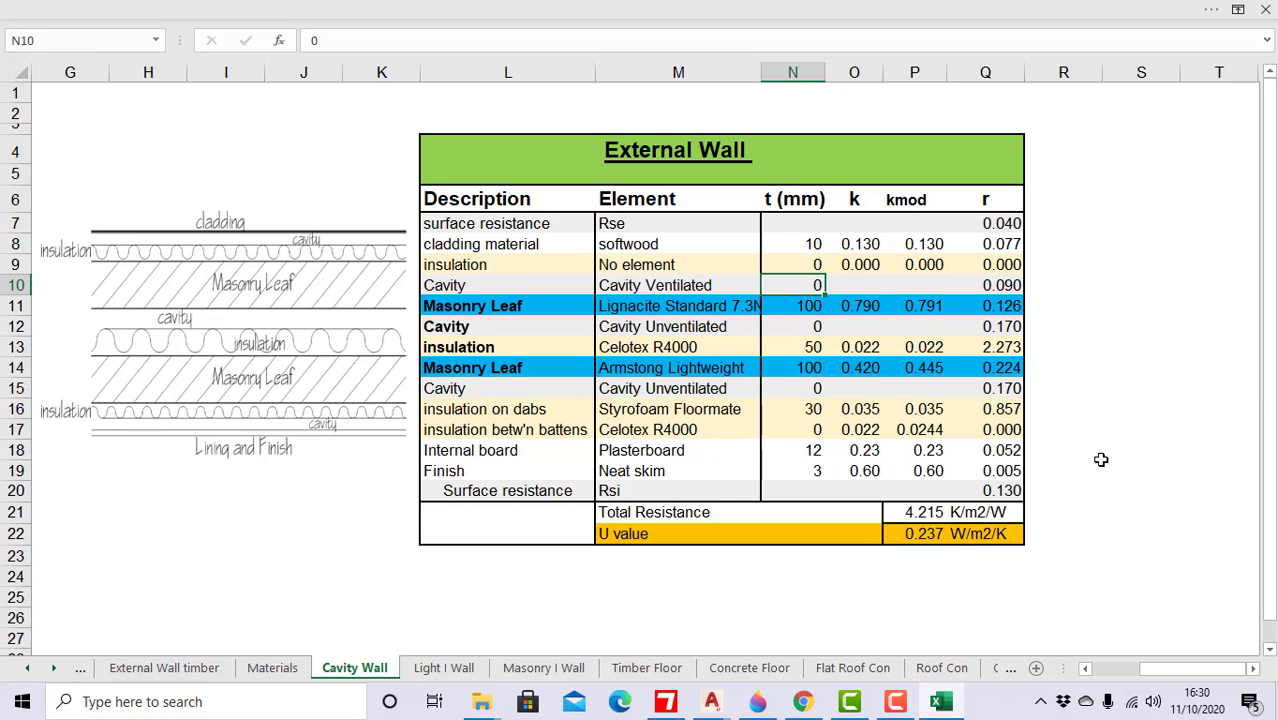
Step: Show the flat roof construction sheet, and switch to BuildDesk U to discard its open roof component and close the program
left_click(852, 668)
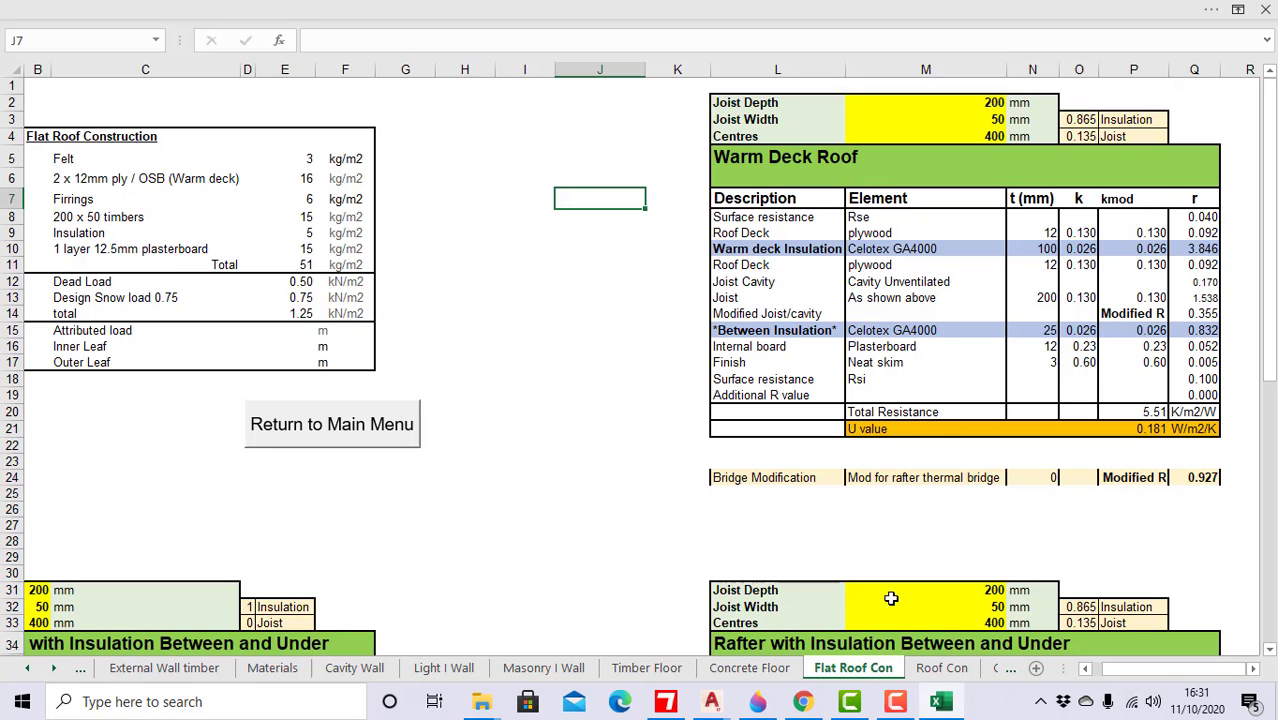
left_click(665, 701)
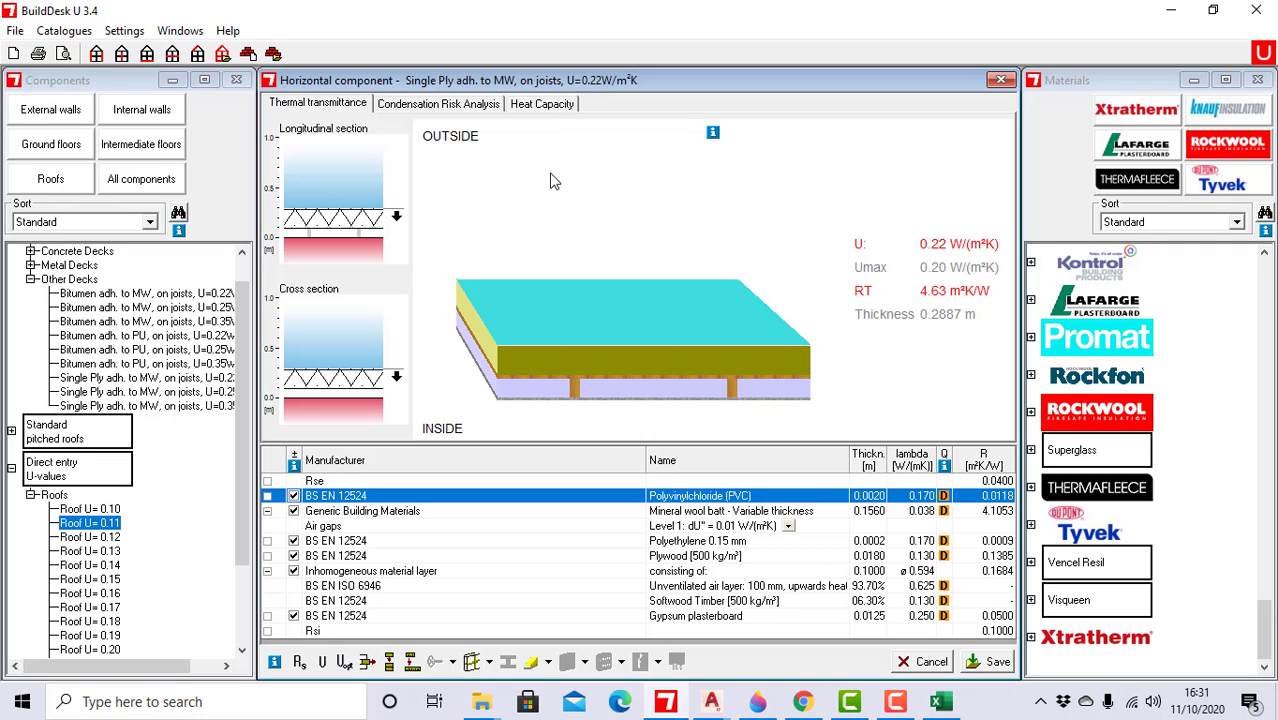
left_click(1260, 11)
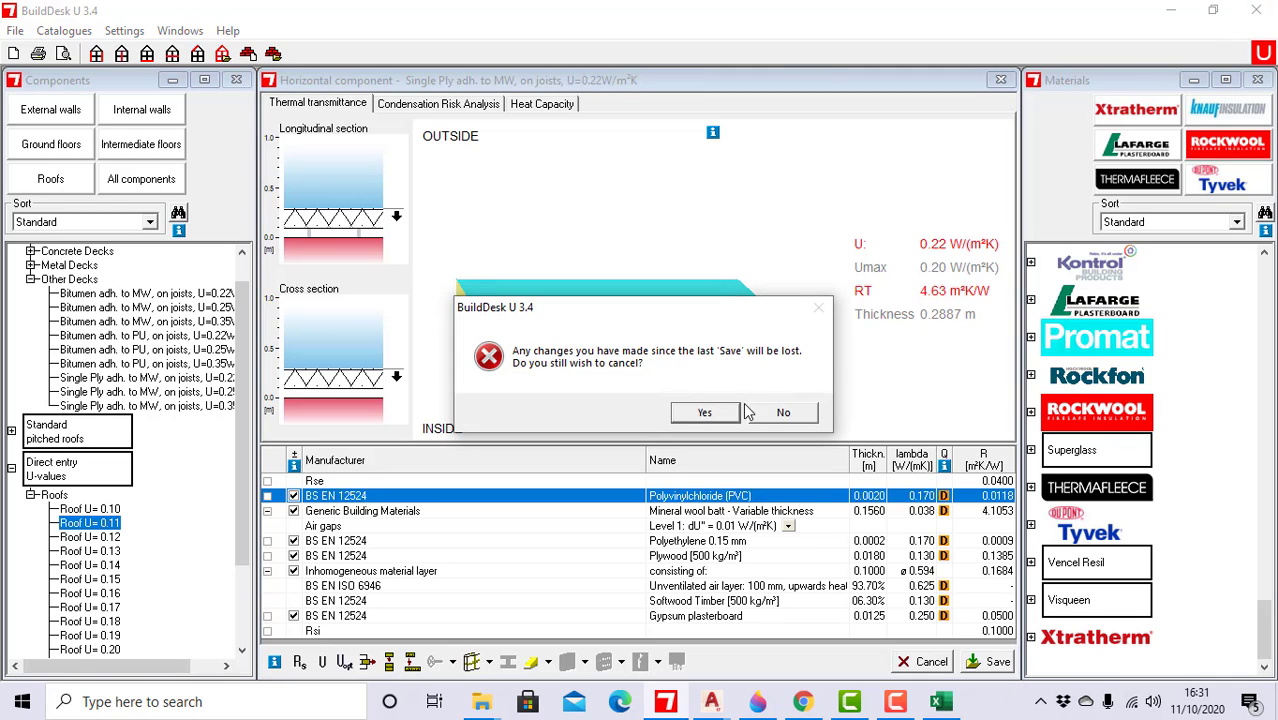
left_click(720, 411)
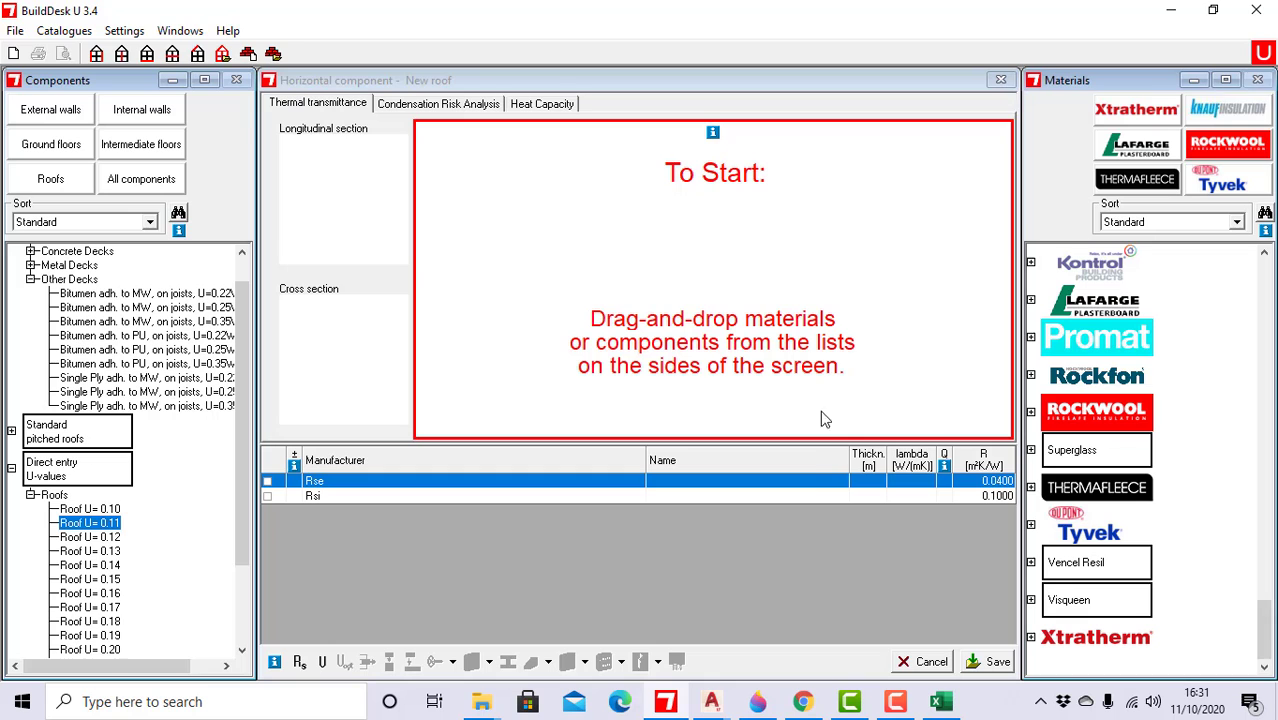
left_click(1175, 15)
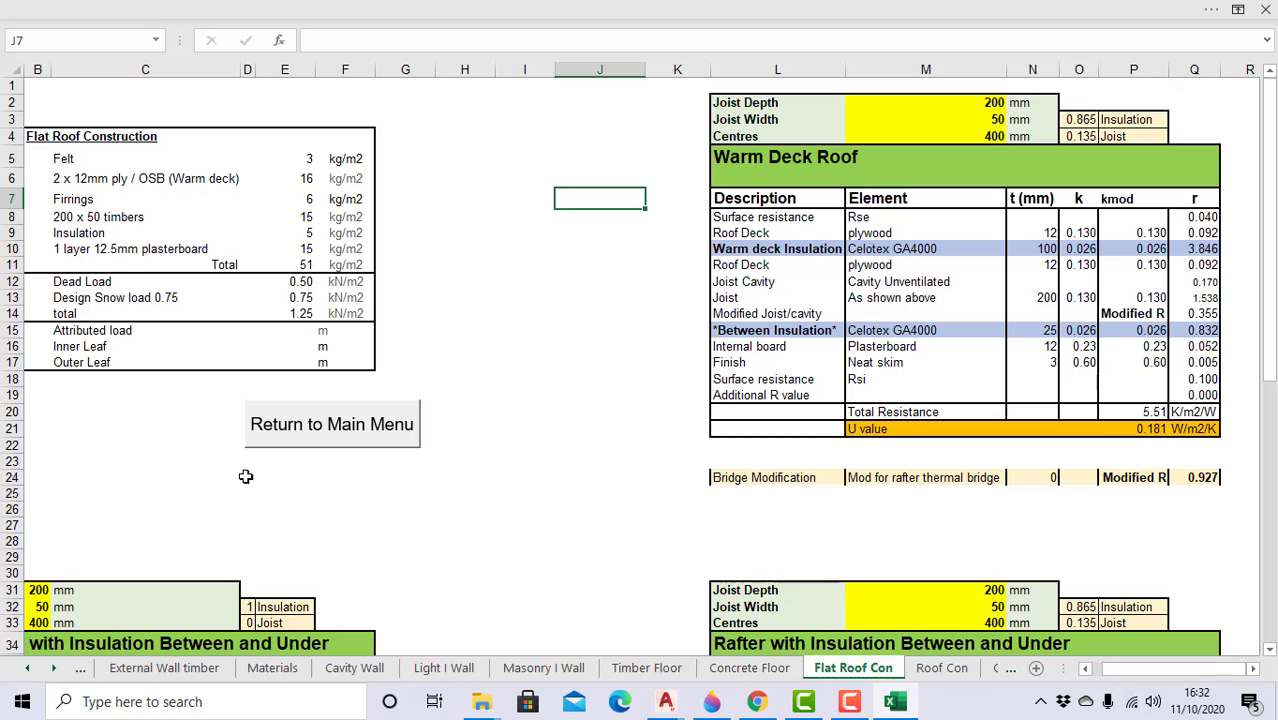
Step: Return to the workbook's main menu and open the pitched roof construction sheet
left_click(310, 438)
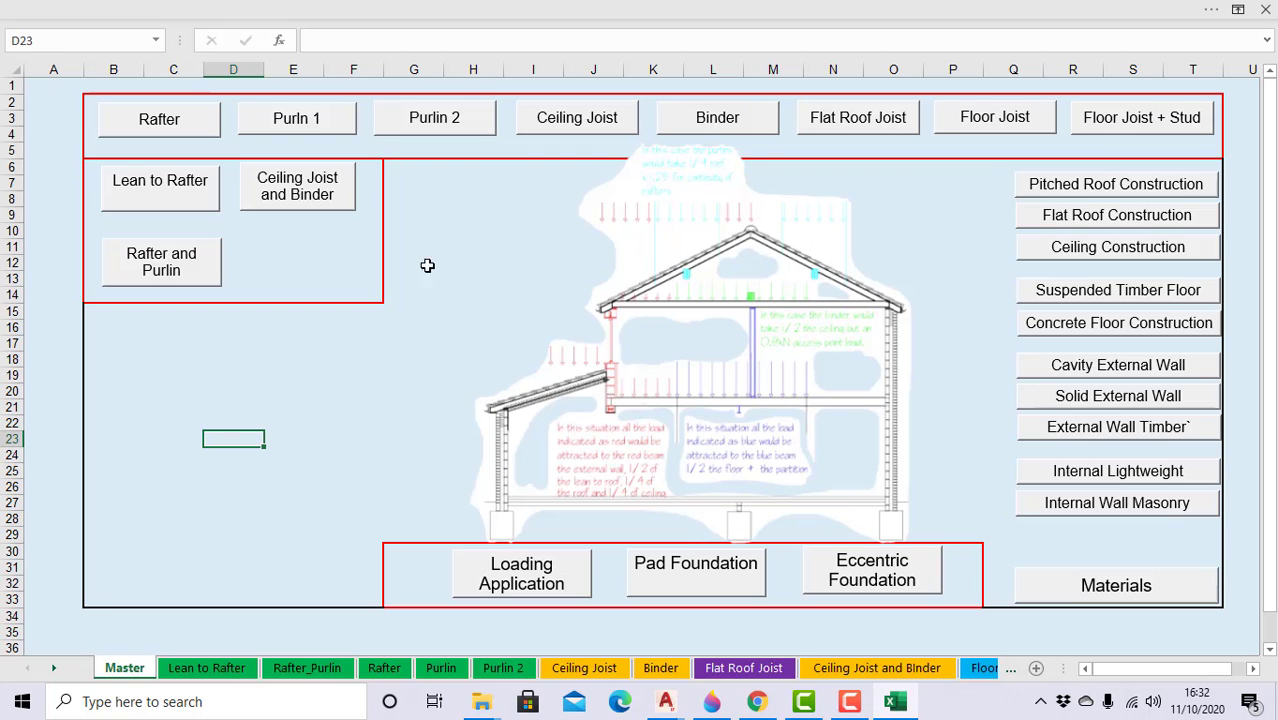
left_click(1093, 190)
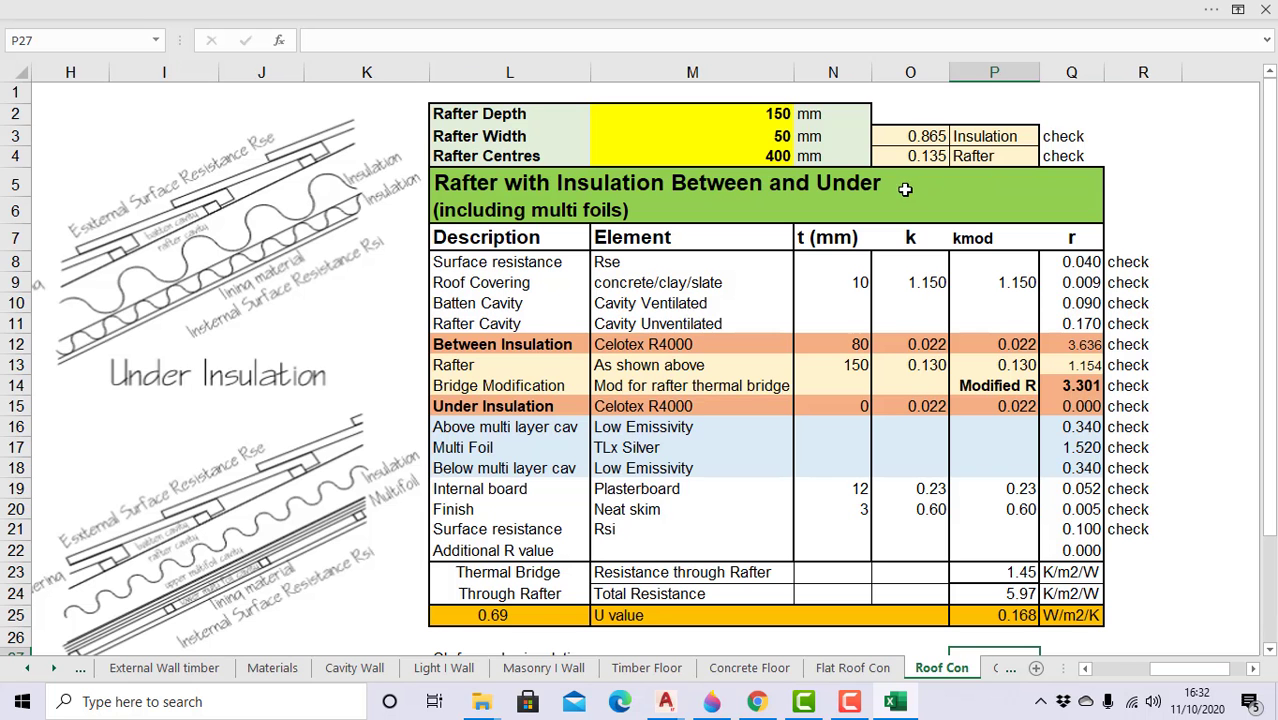
Step: Minimise the workbook and clear the spreadsheet folder window off the screen to show the desktop
left_click(1212, 12)
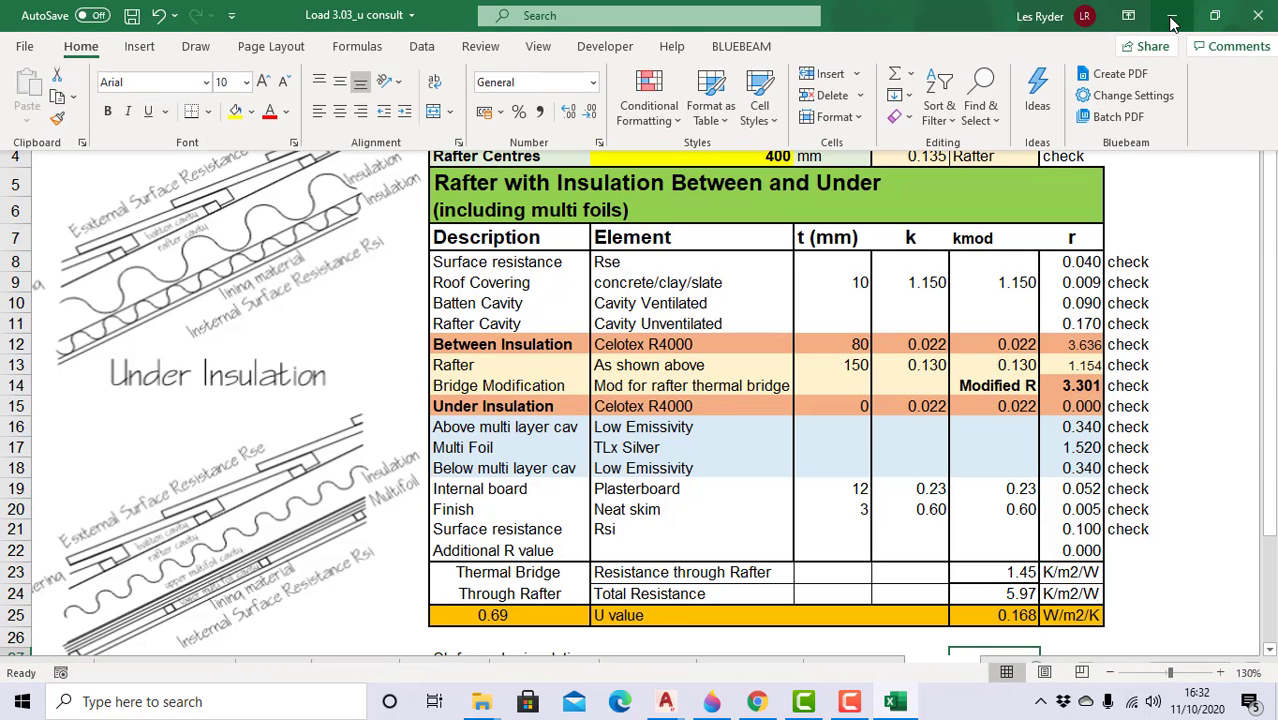
left_click(1172, 22)
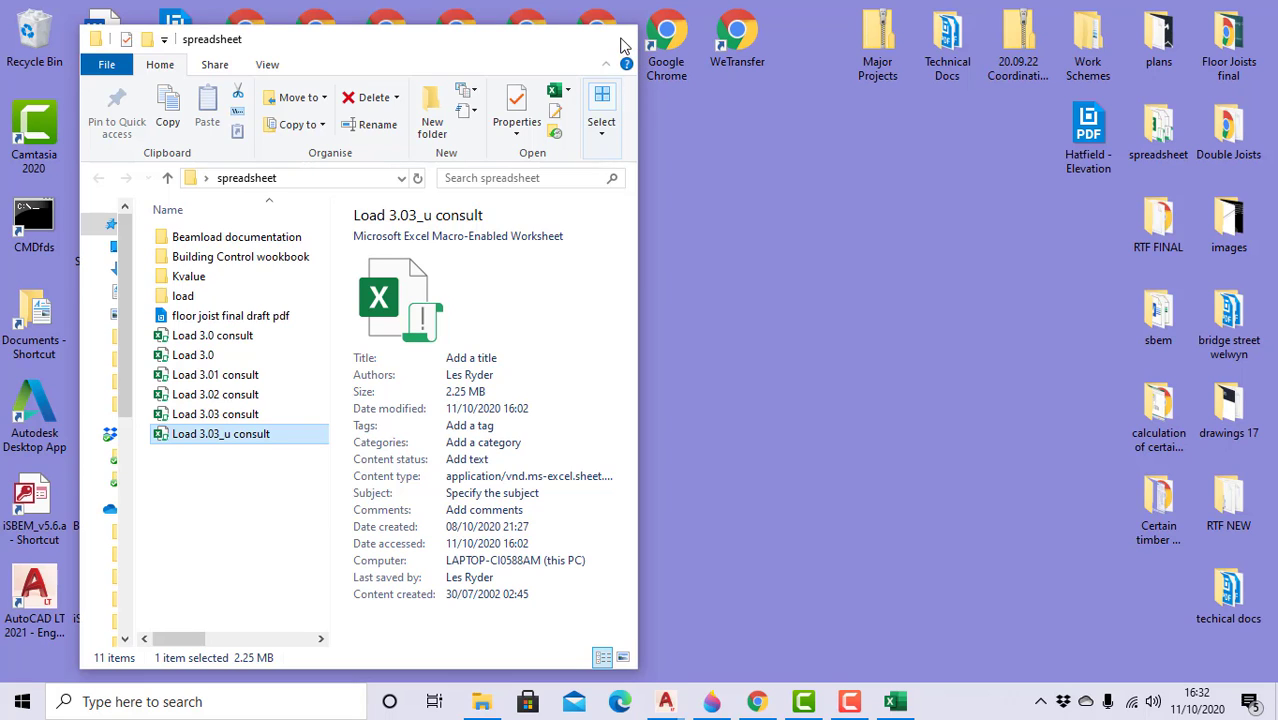
left_click(616, 39)
left_click(848, 703)
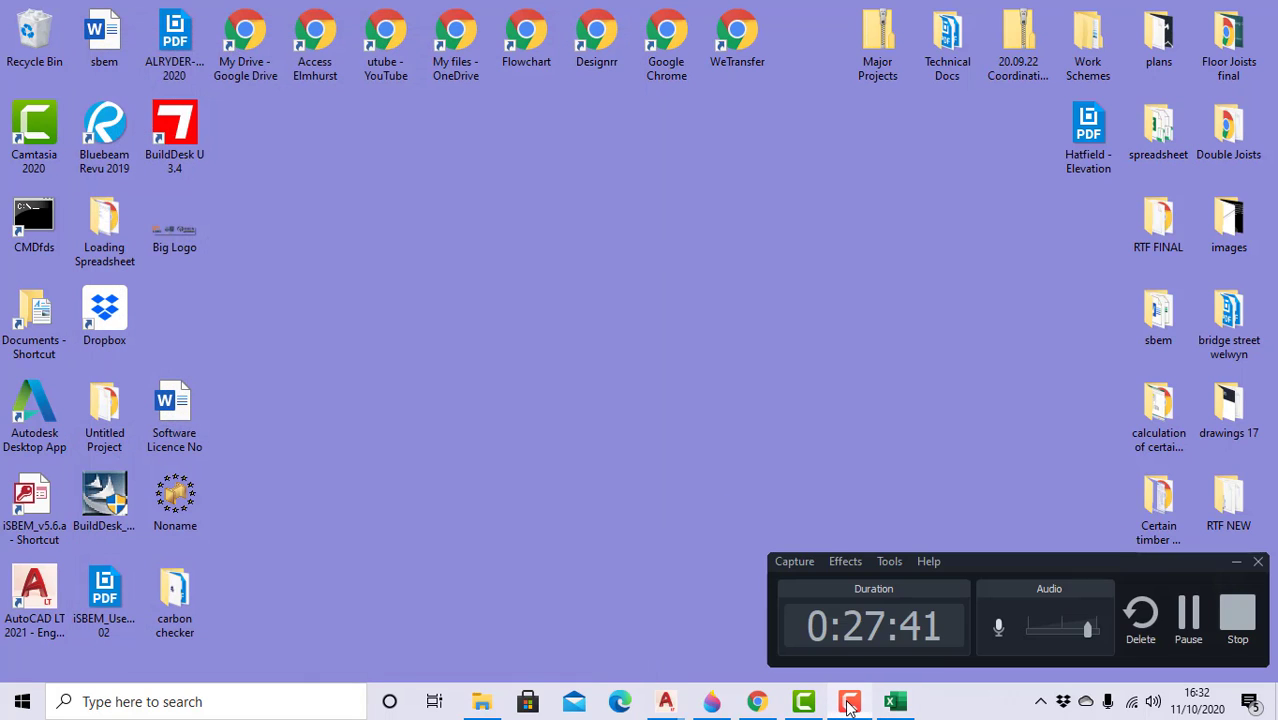